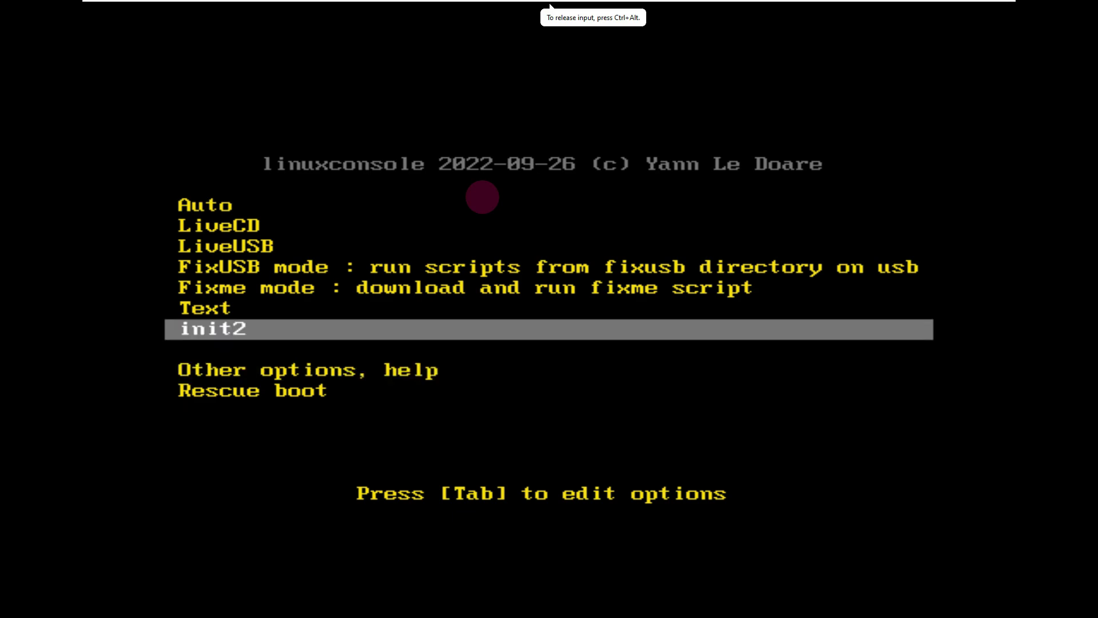
- Boot the system with the LiveCD entry
key(Up)
key(Up)
key(Up)
key(Up)
key(Up)
key(Up)
key(Up)
key(Up)
key(Down)
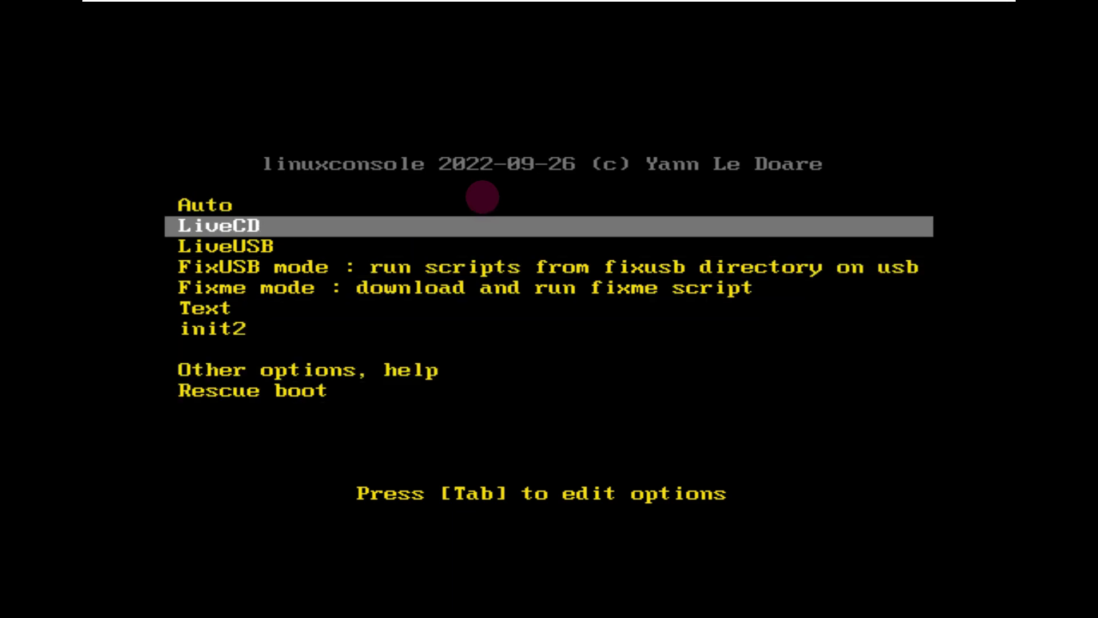
key(Return)
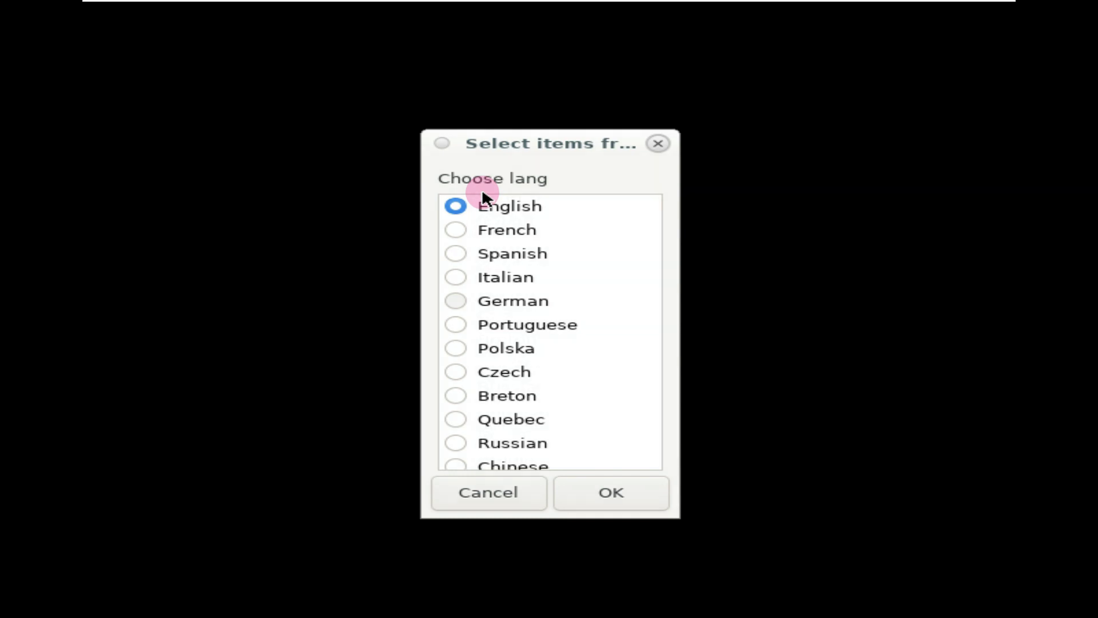
- Look through the available languages and confirm English as the system language
scroll(509, 276, down, 2)
scroll(543, 329, up, 1)
scroll(544, 325, up, 1)
click(620, 496)
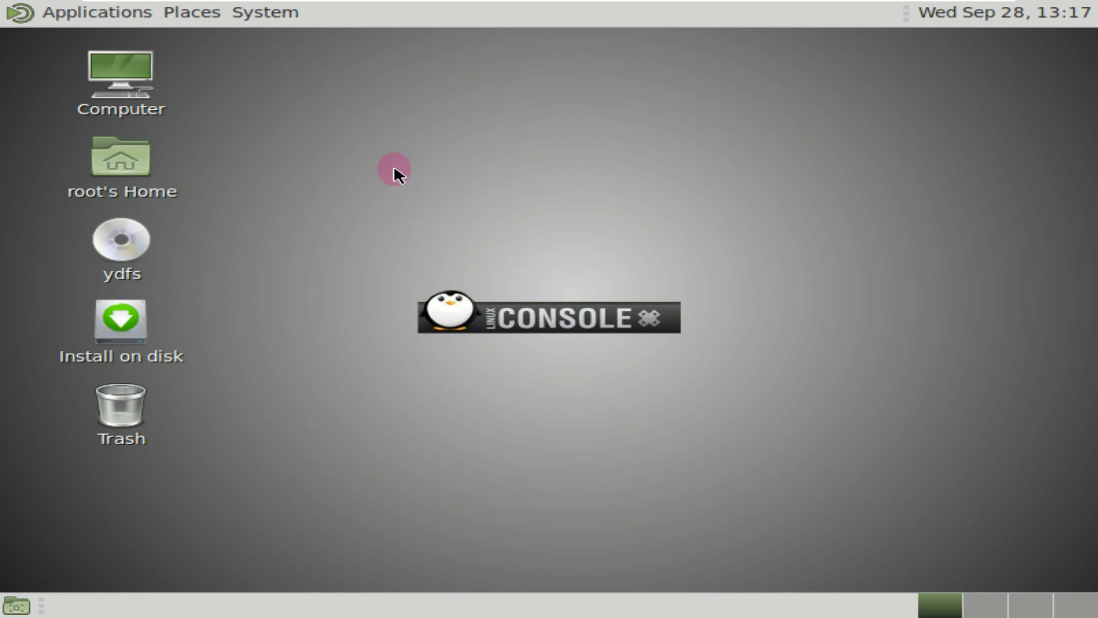
- Set the monitor resolution to 1920 x 1080, apply and keep it, and close the display settings
click(279, 18)
mouse_move(294, 42)
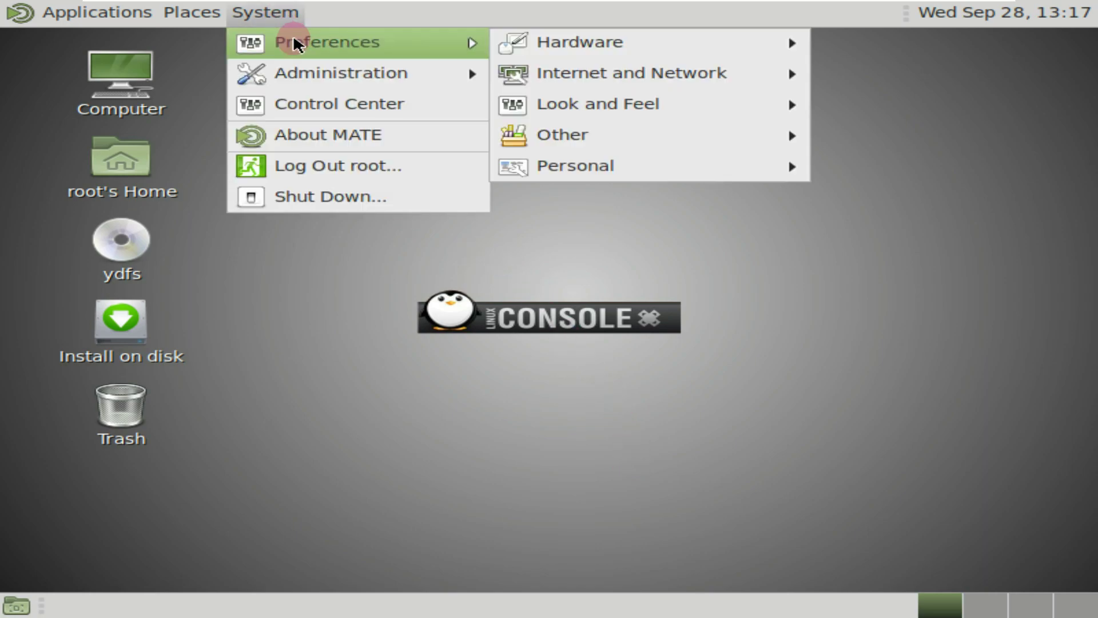
mouse_move(505, 47)
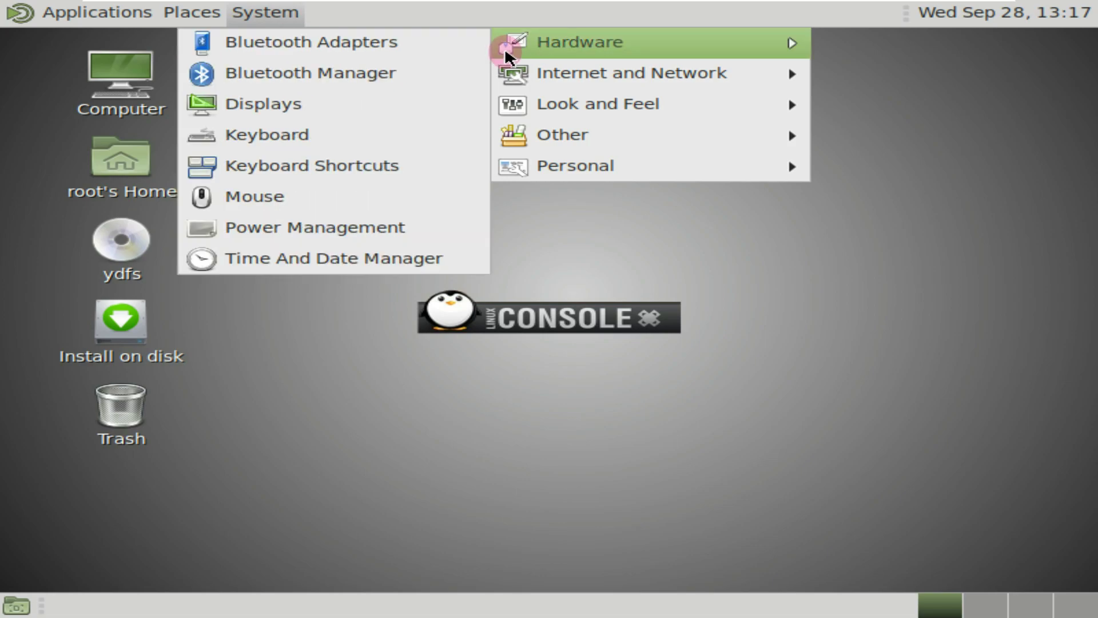
click(415, 99)
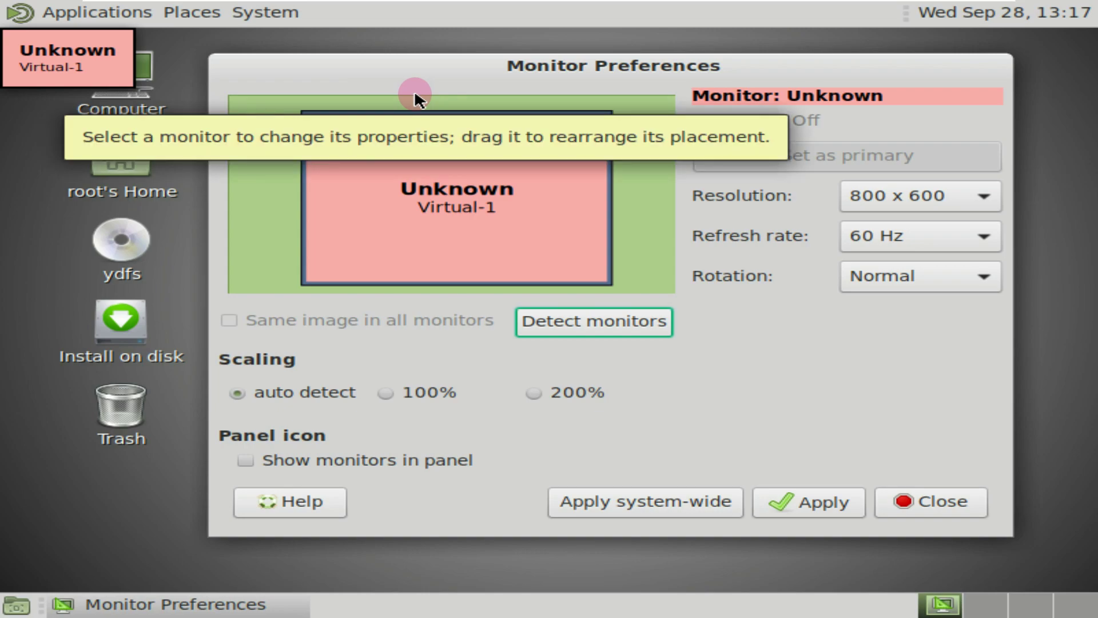
click(859, 207)
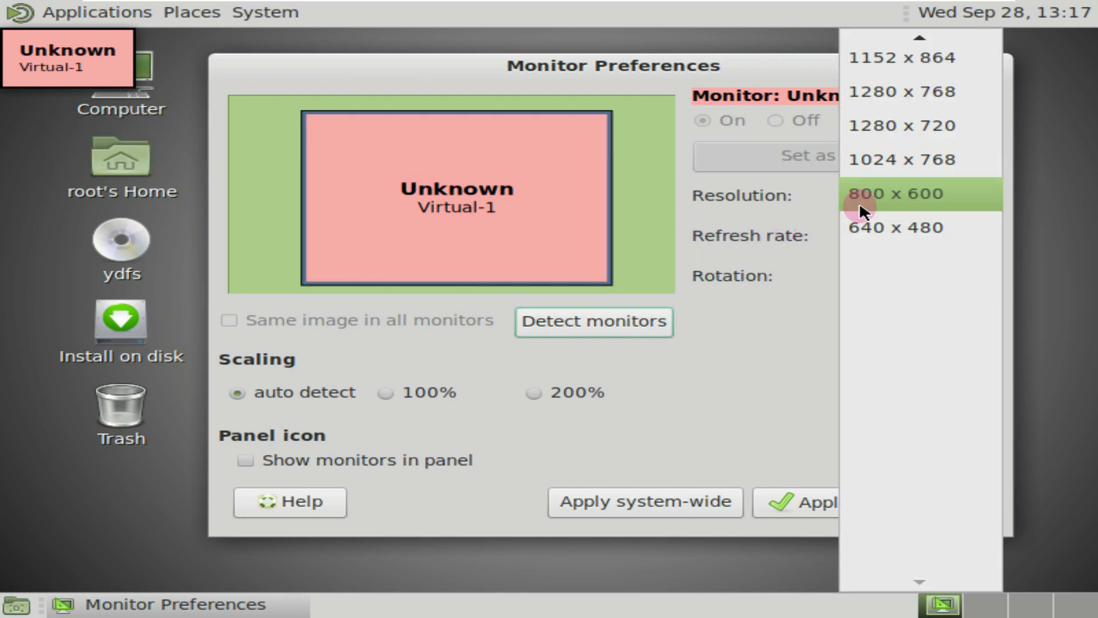
scroll(874, 166, up, 5)
scroll(909, 229, up, 8)
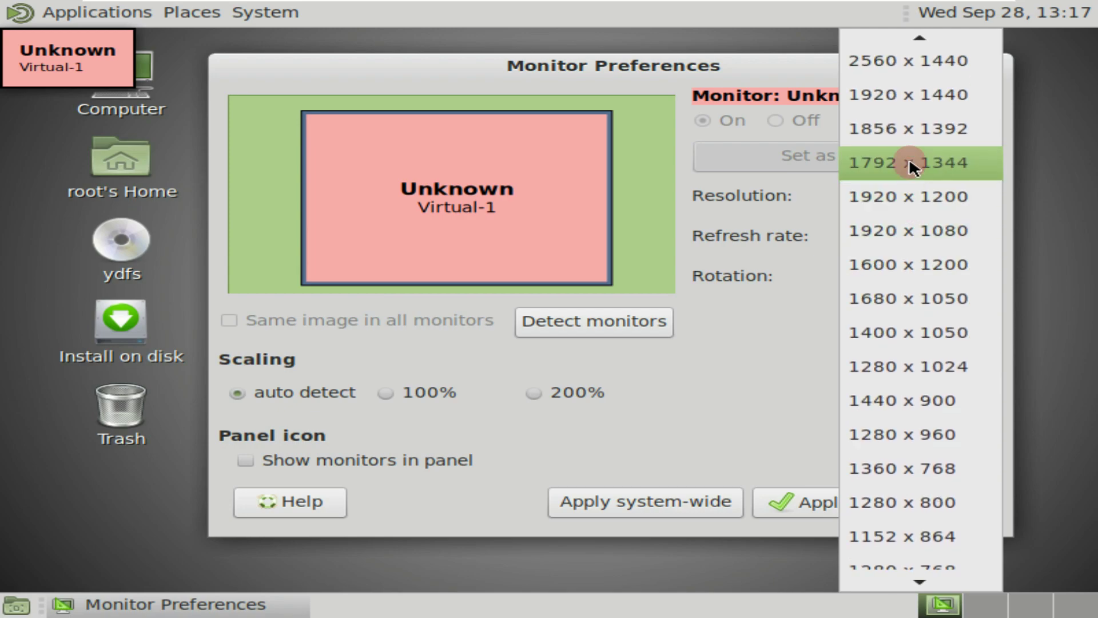
click(909, 229)
click(841, 503)
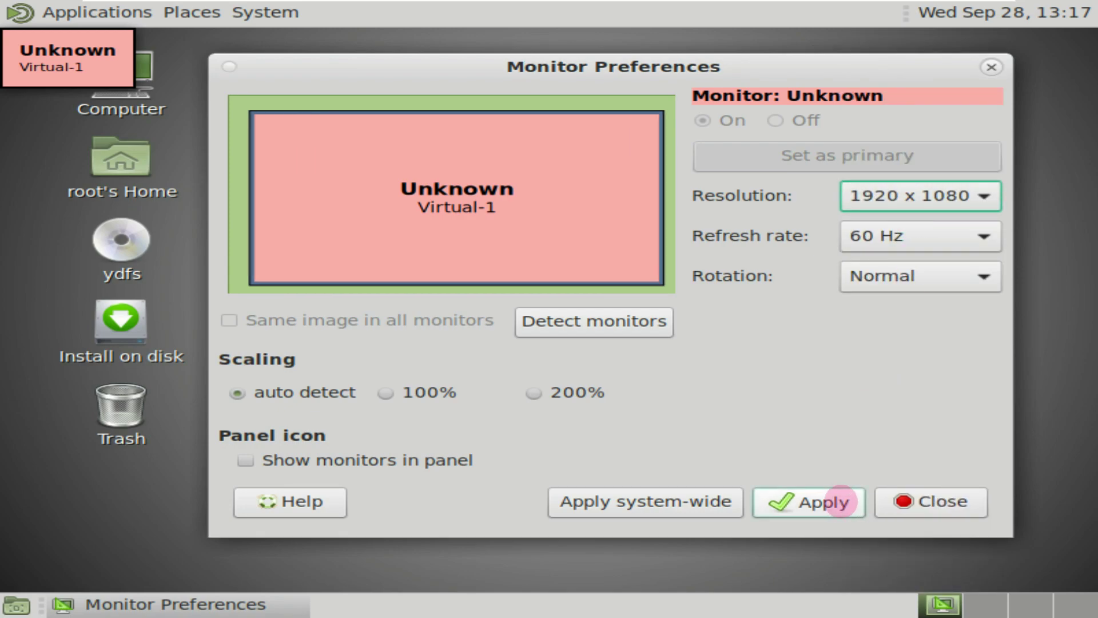
click(324, 179)
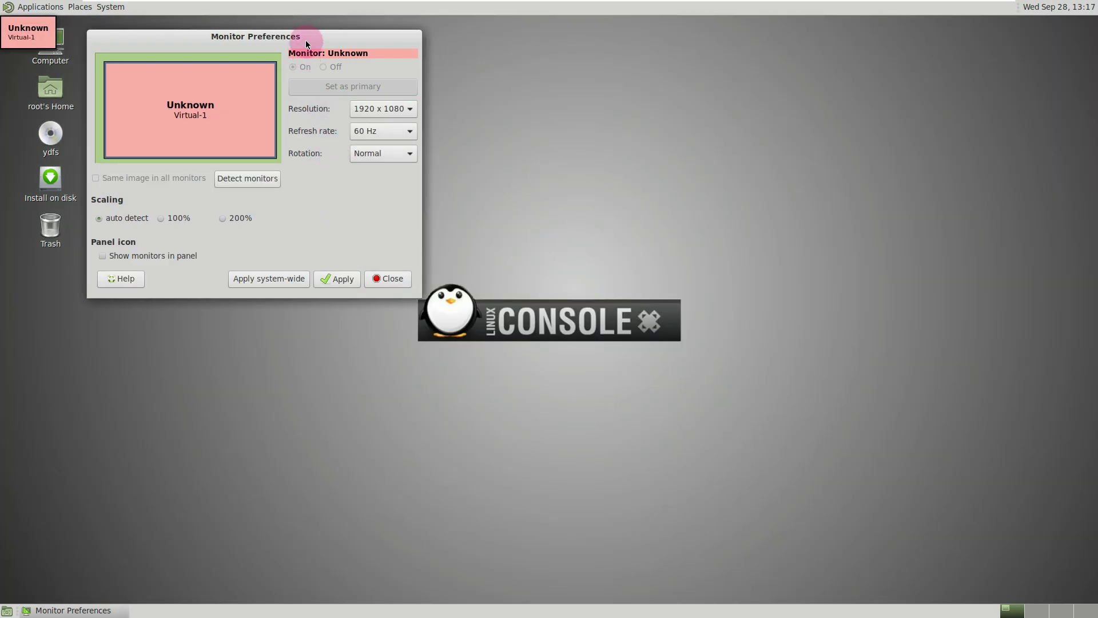
drag(306, 38, 624, 127)
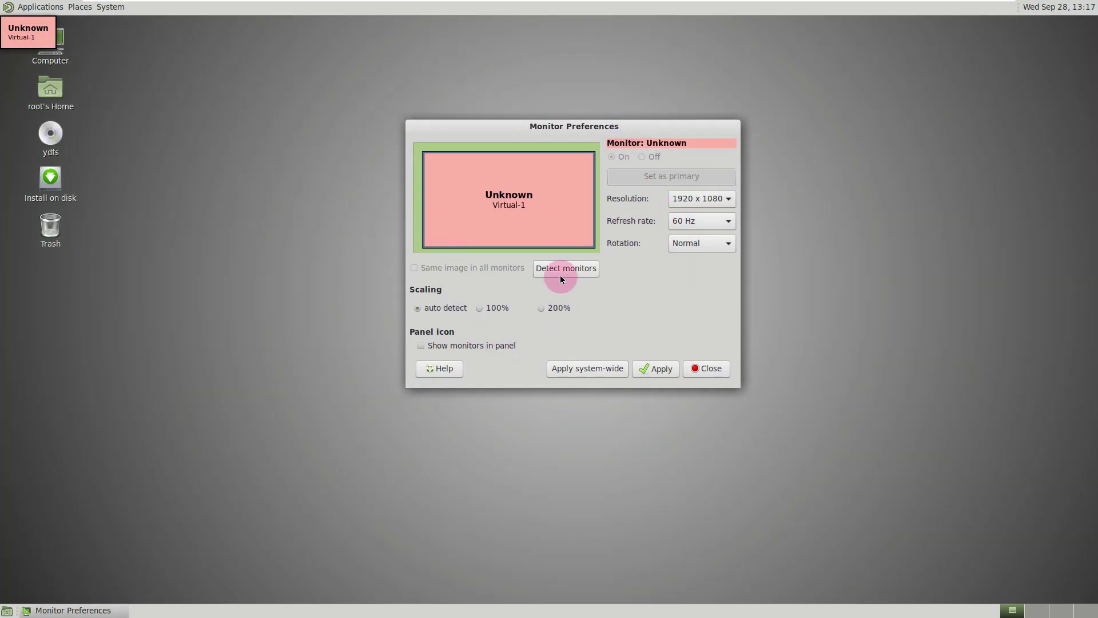
click(709, 367)
- View the version information of the MATE Panel from the lower desktop panel and close it
mouse_move(945, 4)
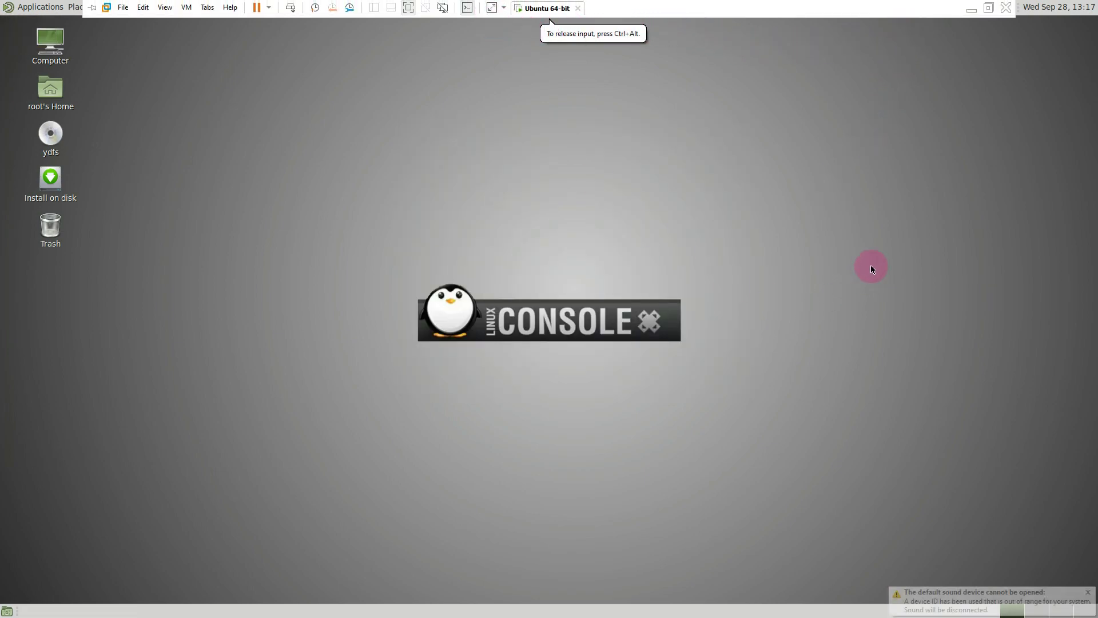
right_click(537, 605)
click(571, 595)
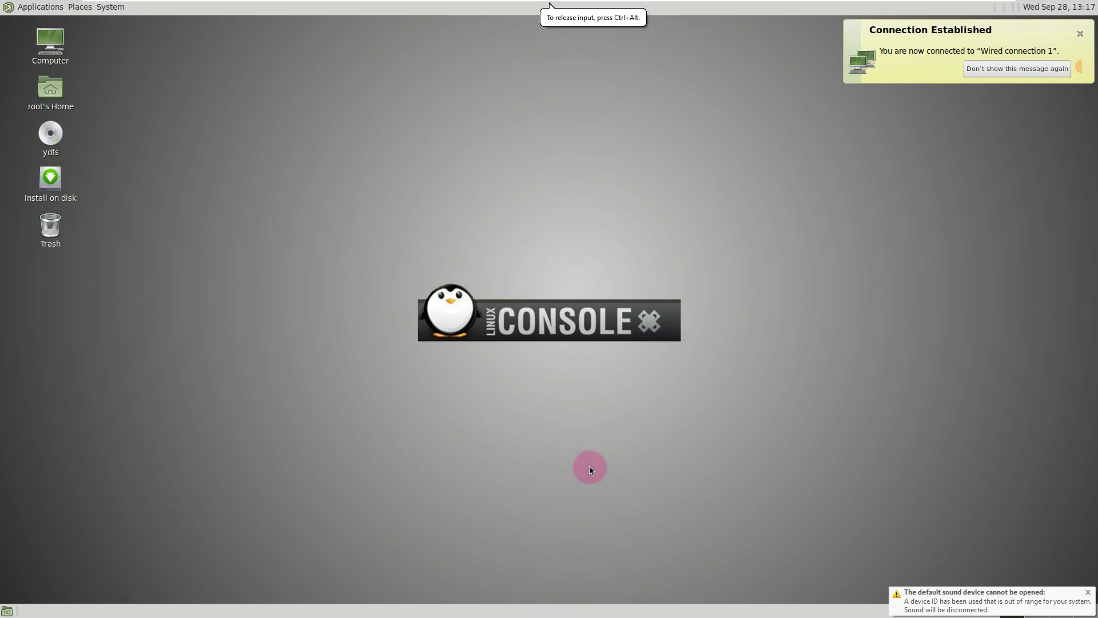
drag(599, 299, 490, 288)
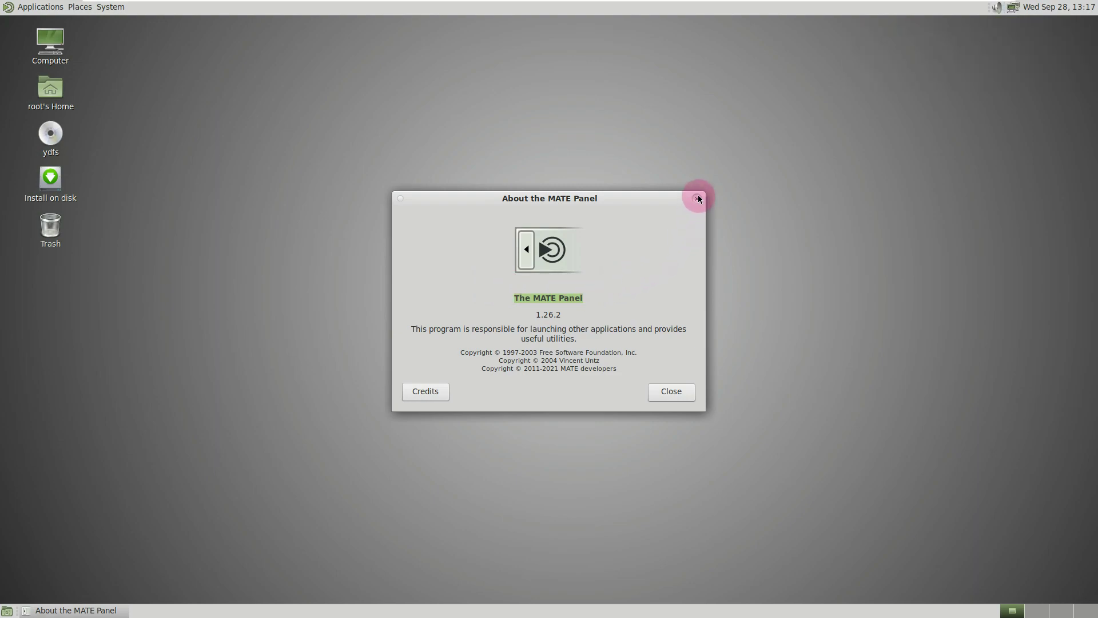
click(697, 198)
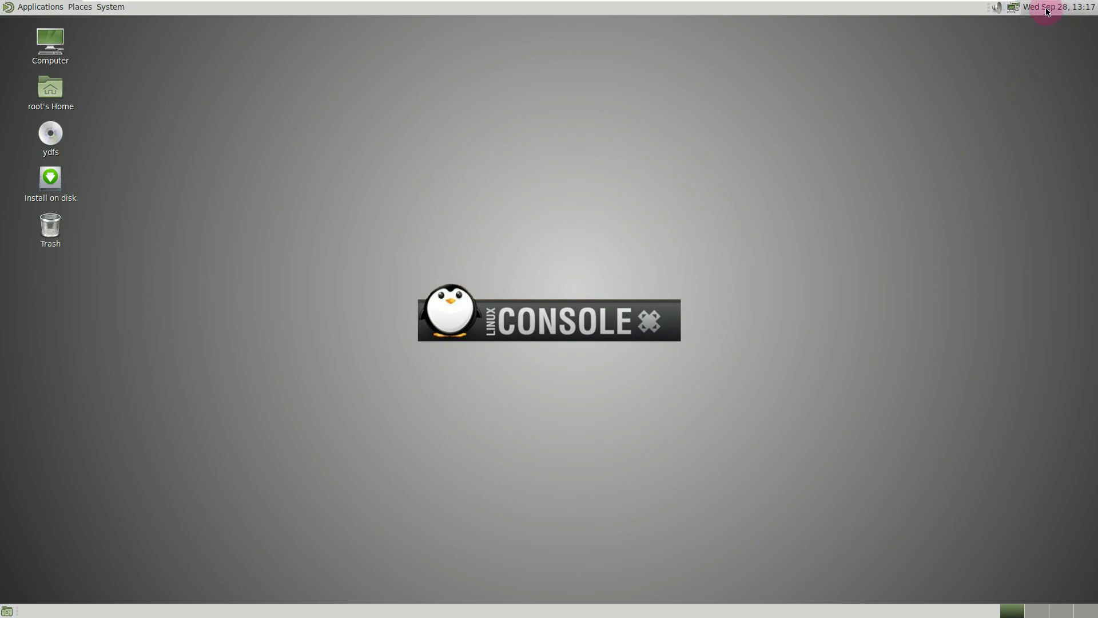
- Check the sound and network indicators, and view the MATE desktop environment's version information
click(997, 7)
click(1013, 10)
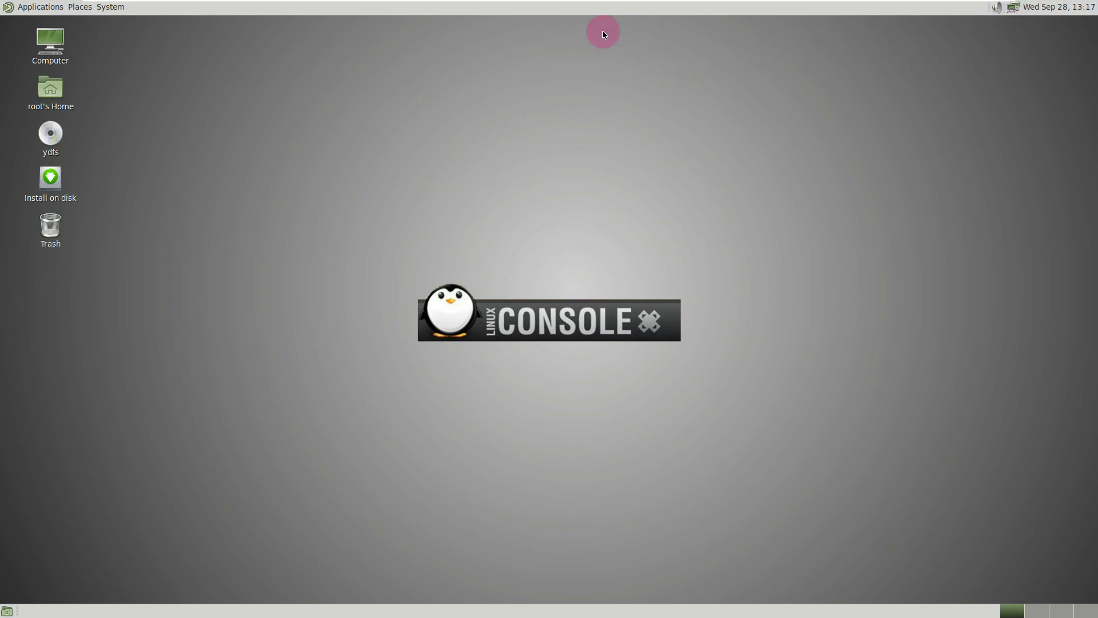
click(110, 7)
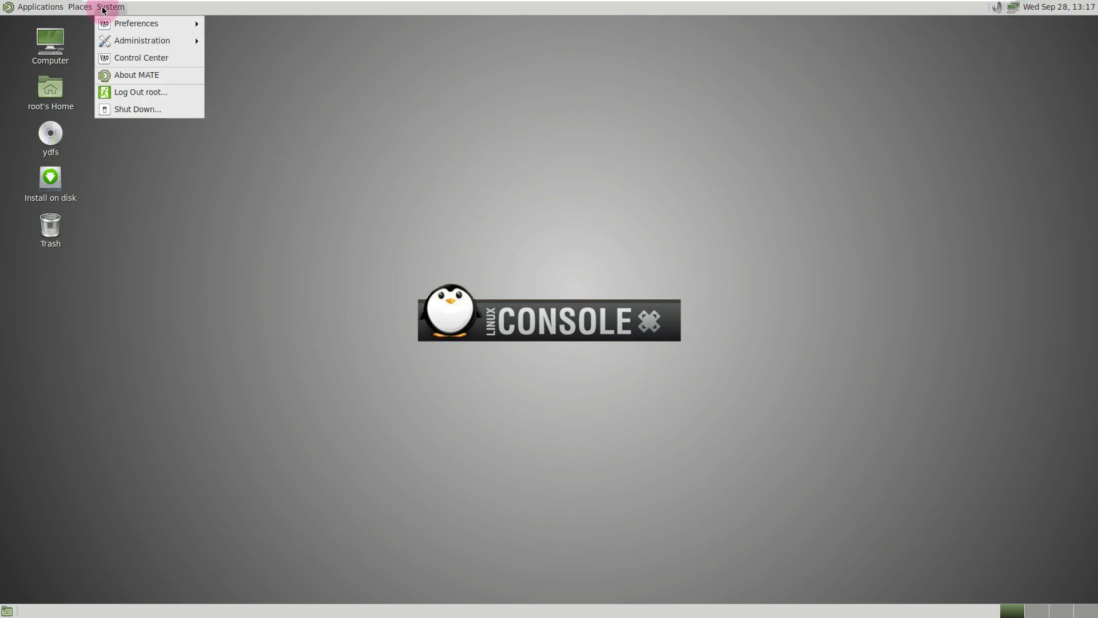
click(136, 75)
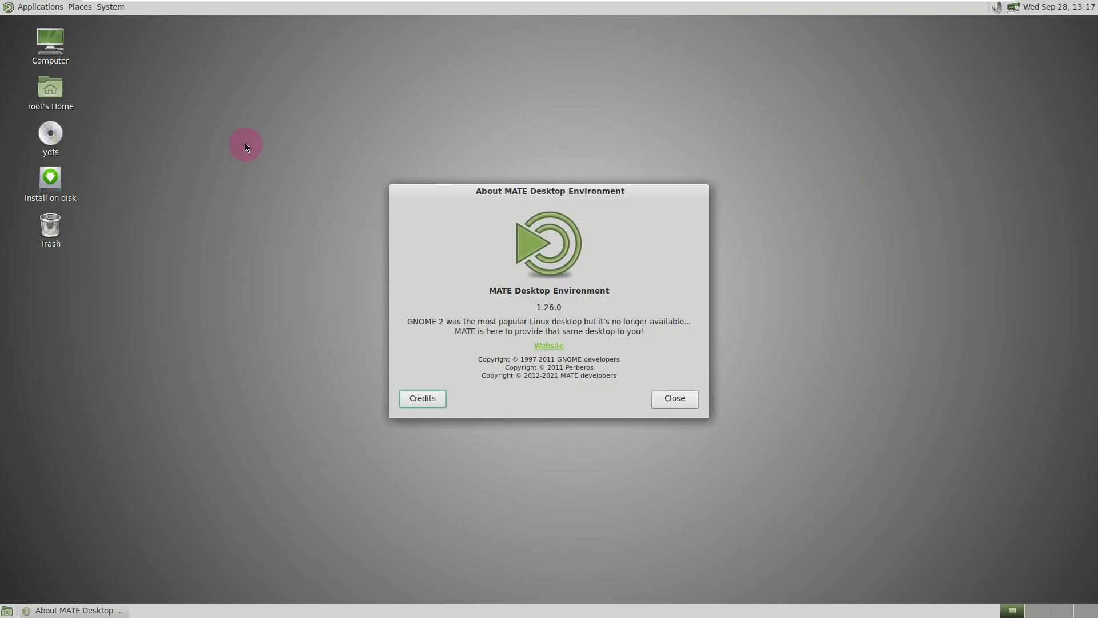
click(678, 401)
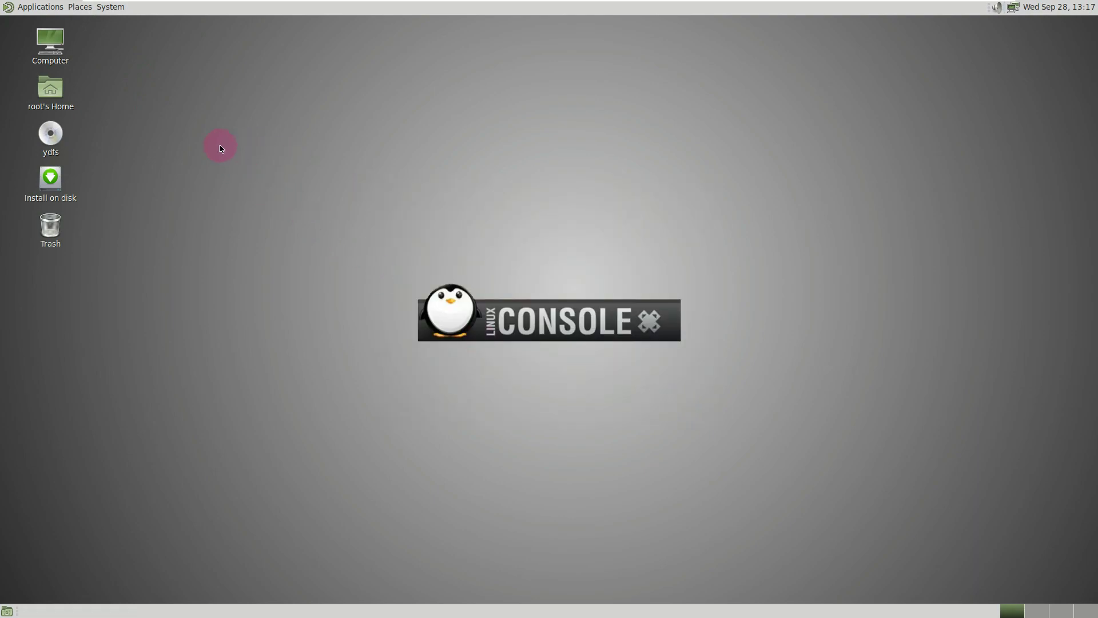
- Examine the application categories and the system preference groups, including Internet and Network, Look and Feel, and Personal
click(117, 7)
mouse_move(130, 20)
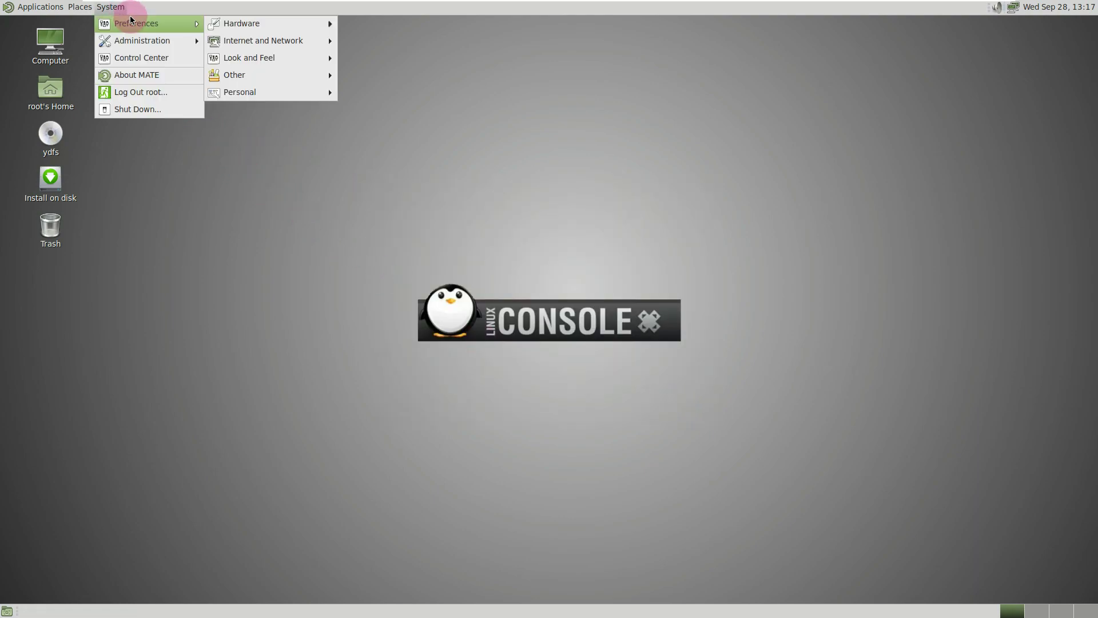
click(52, 11)
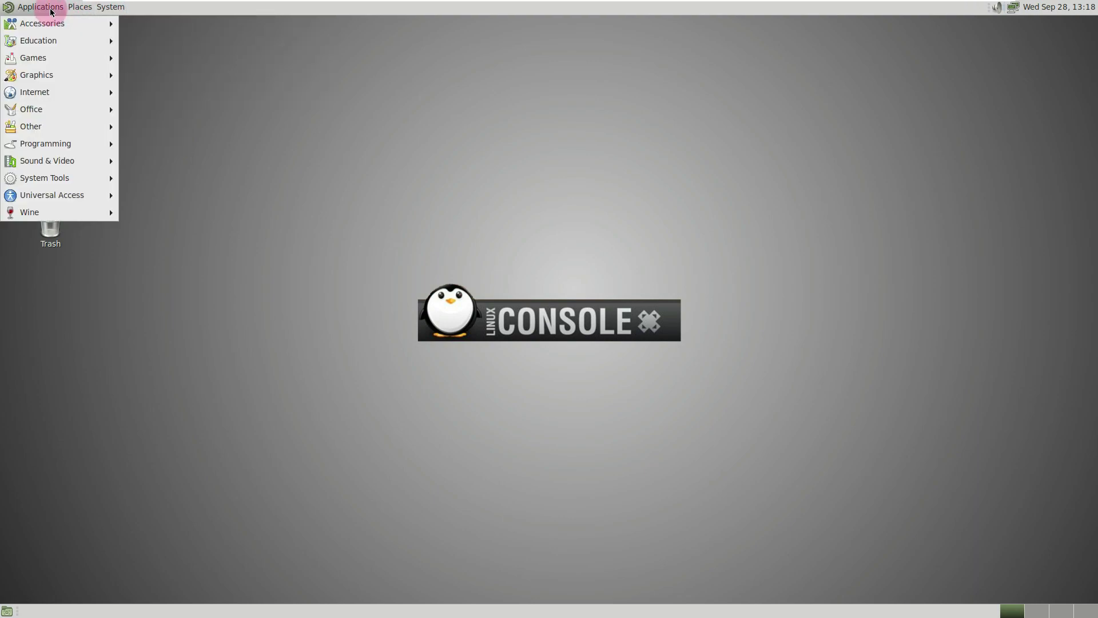
mouse_move(93, 184)
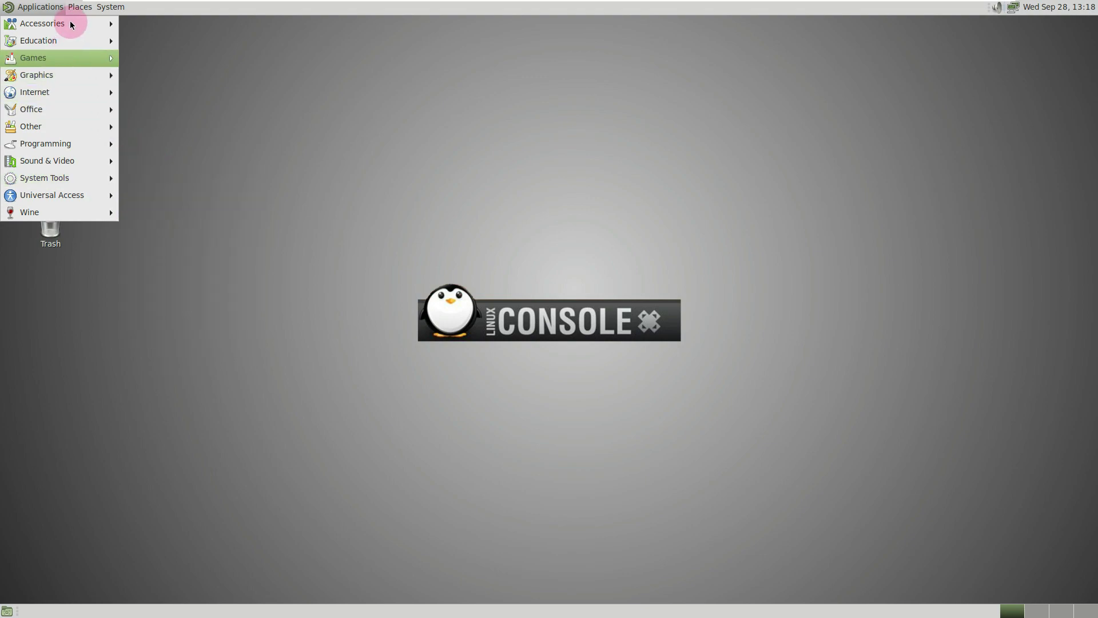
mouse_move(79, 10)
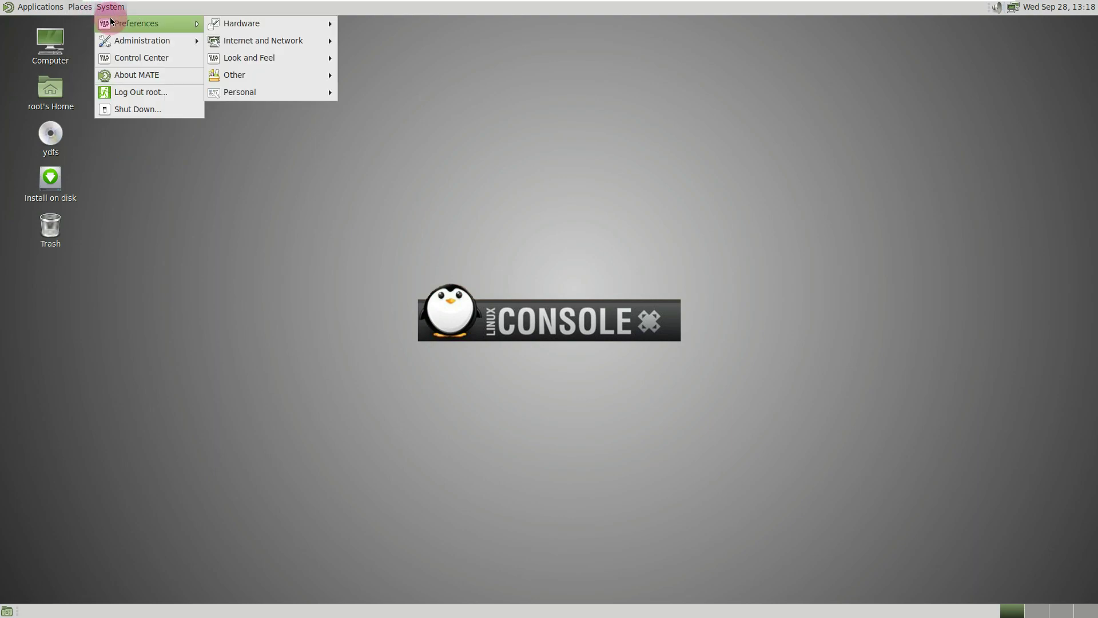
mouse_move(231, 34)
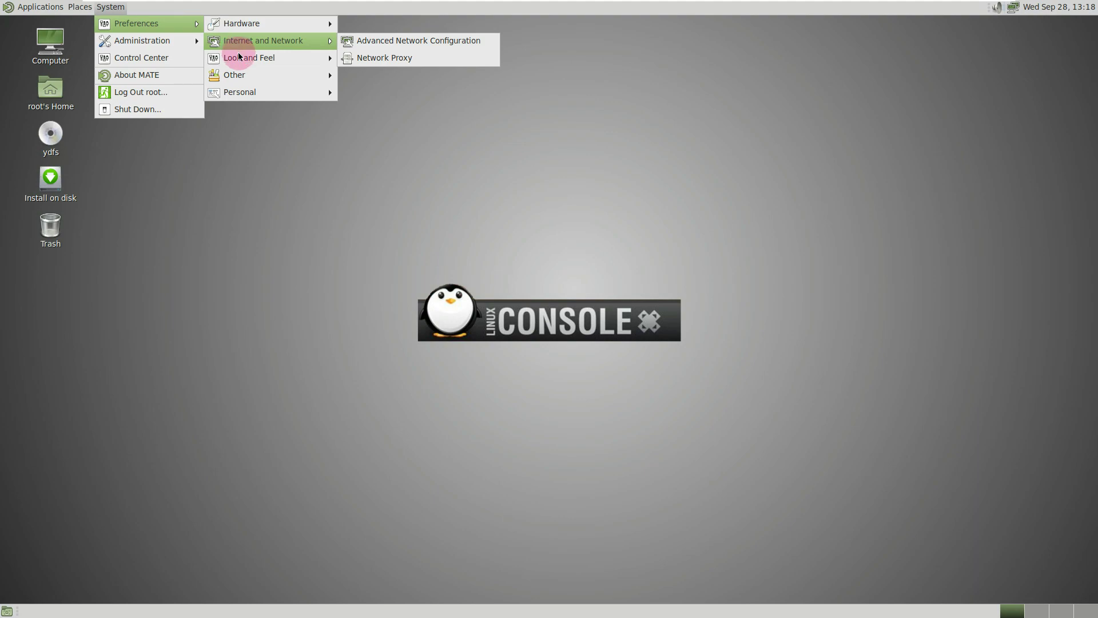
mouse_move(242, 62)
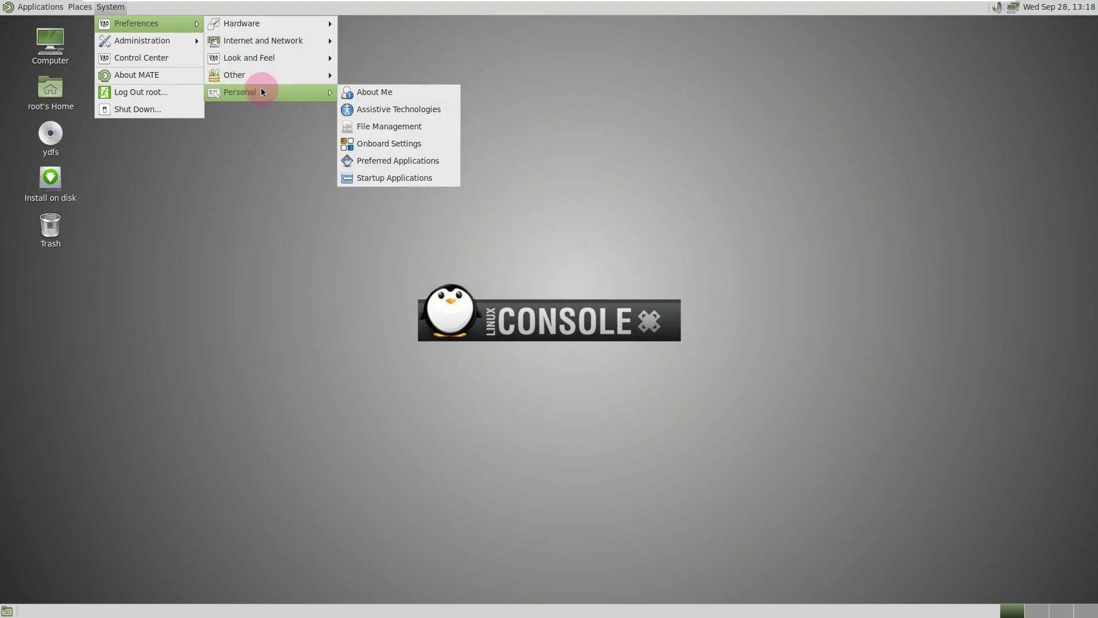
mouse_move(194, 41)
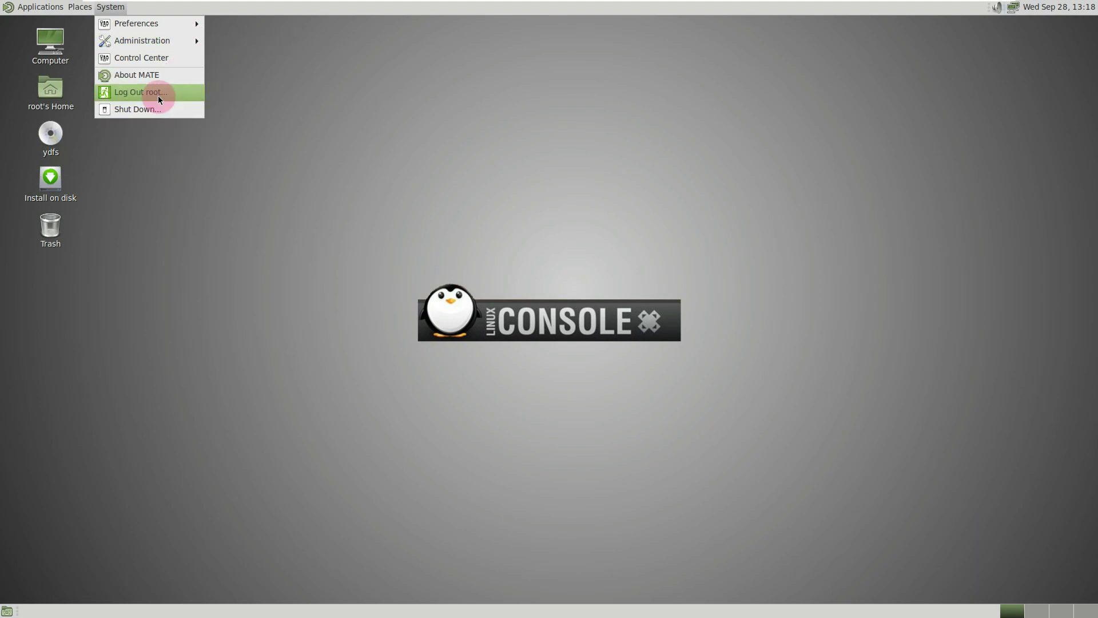
- Open the Home Folder, view the file manager's version information, and close both windows
click(83, 7)
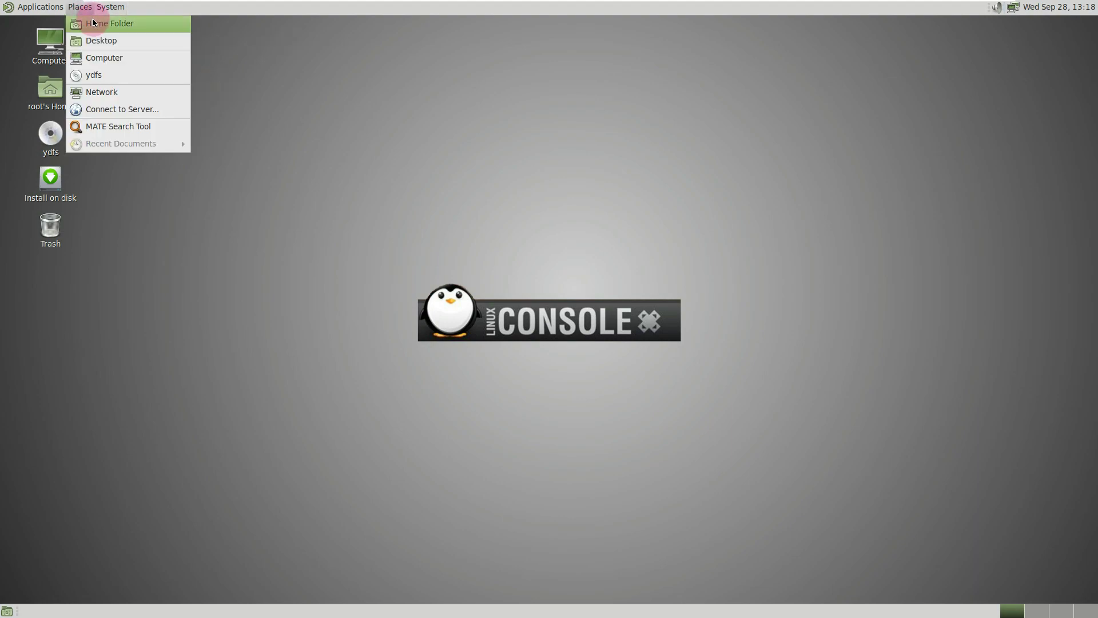
click(93, 23)
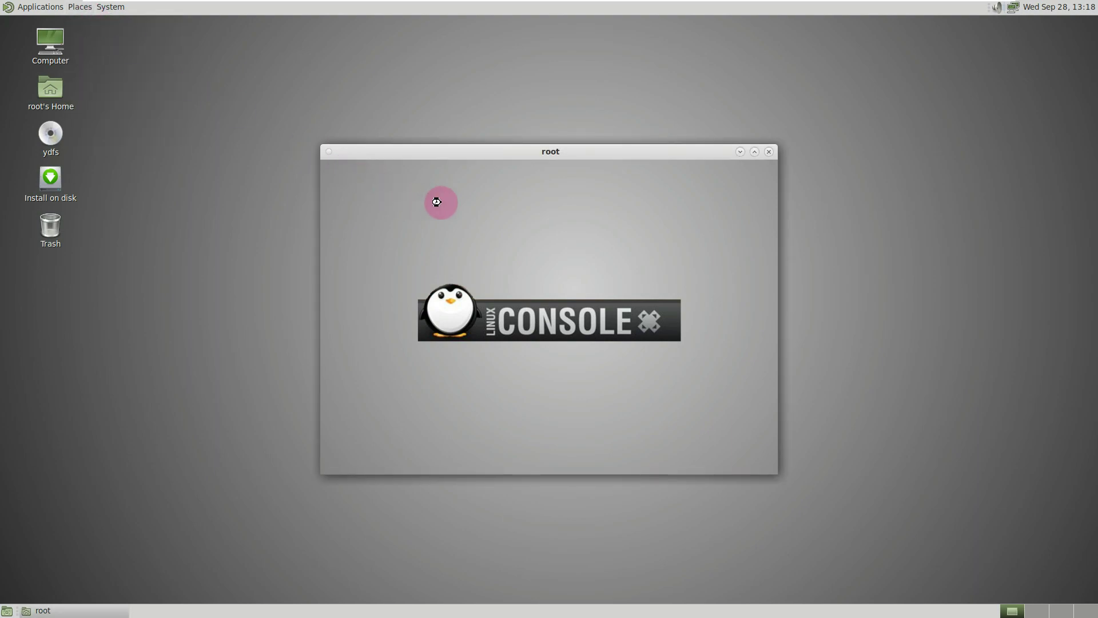
click(465, 167)
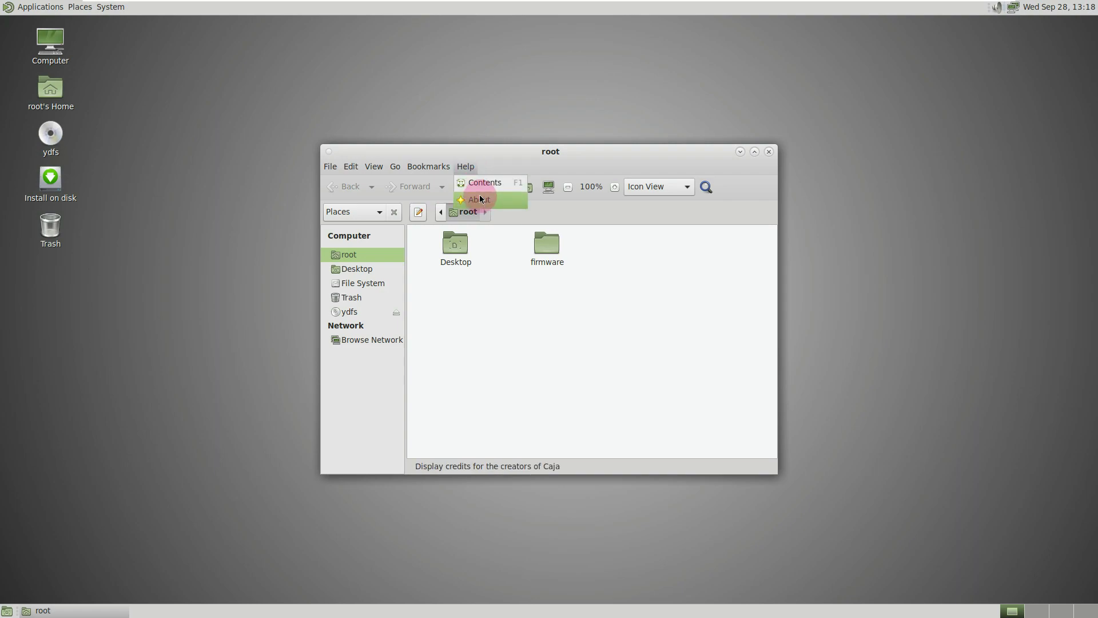
click(480, 200)
drag(571, 333, 573, 303)
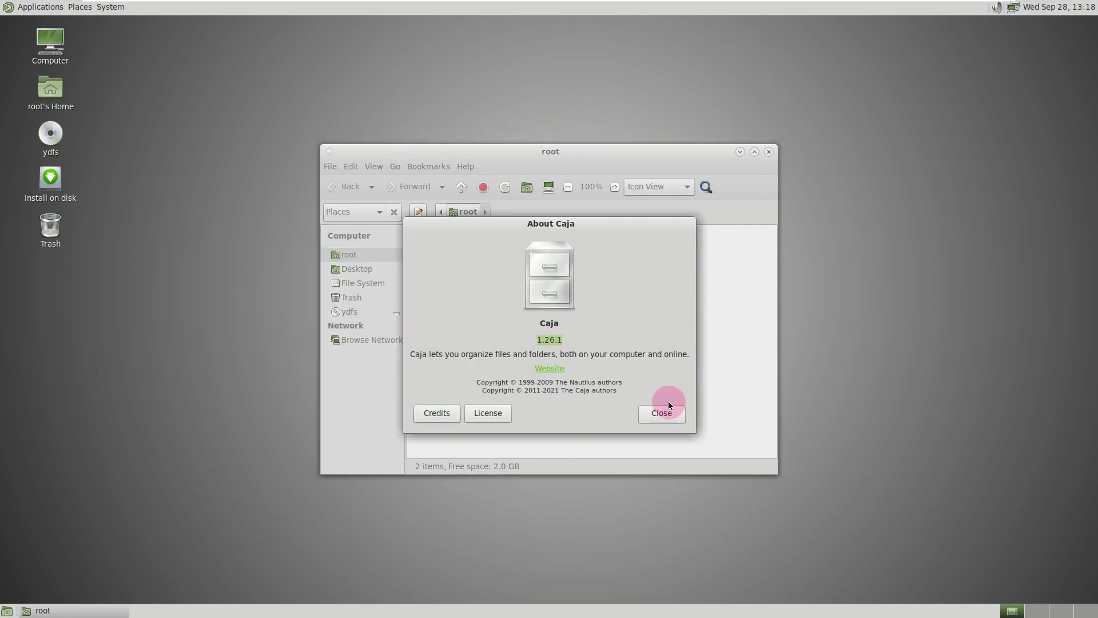
click(660, 417)
click(769, 152)
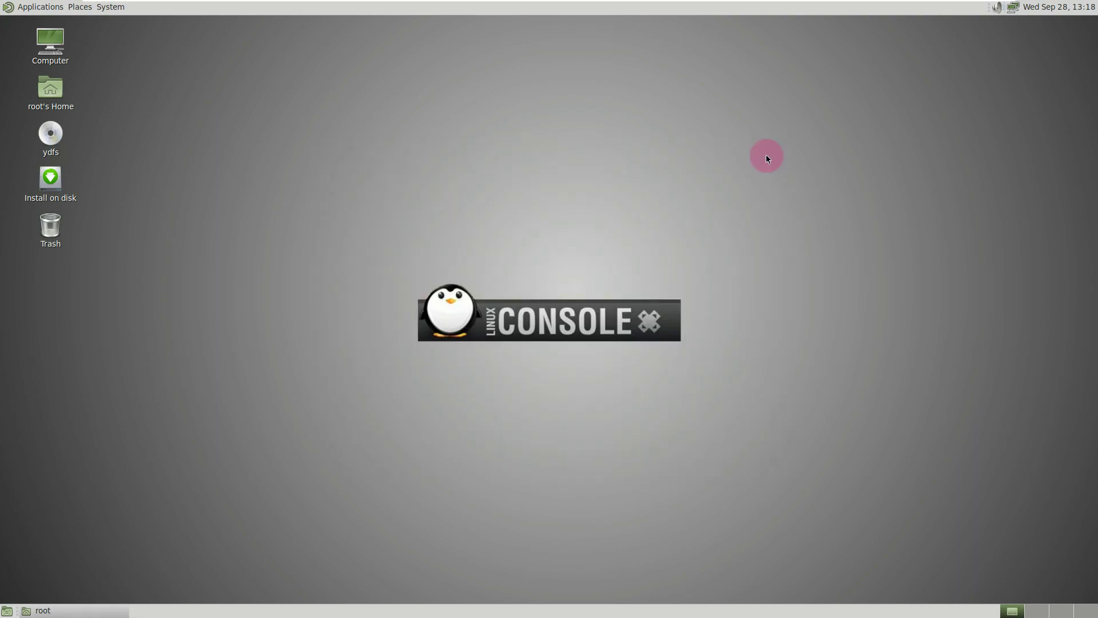
- Examine the installed applications in the System Tools, Sound & Video, Office and Games categories
click(31, 7)
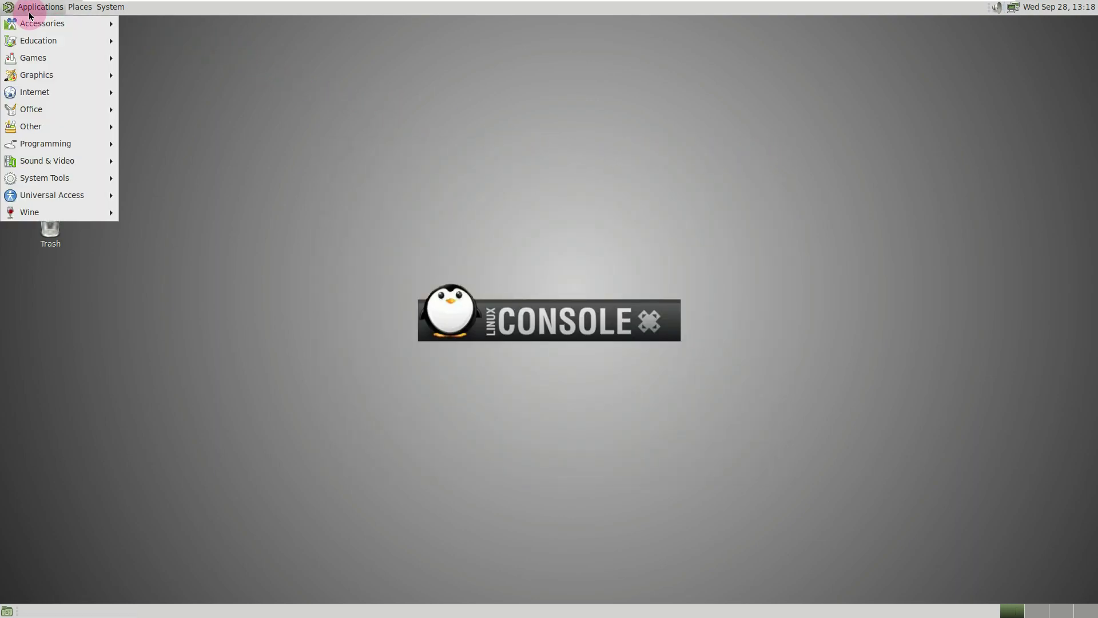
mouse_move(57, 188)
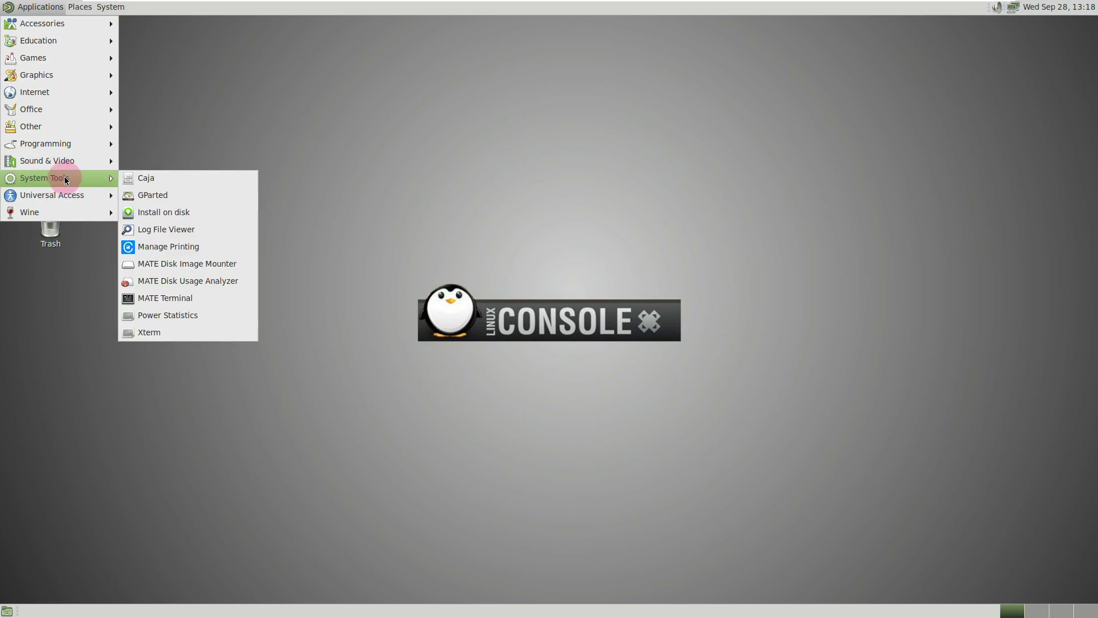
mouse_move(69, 211)
mouse_move(108, 162)
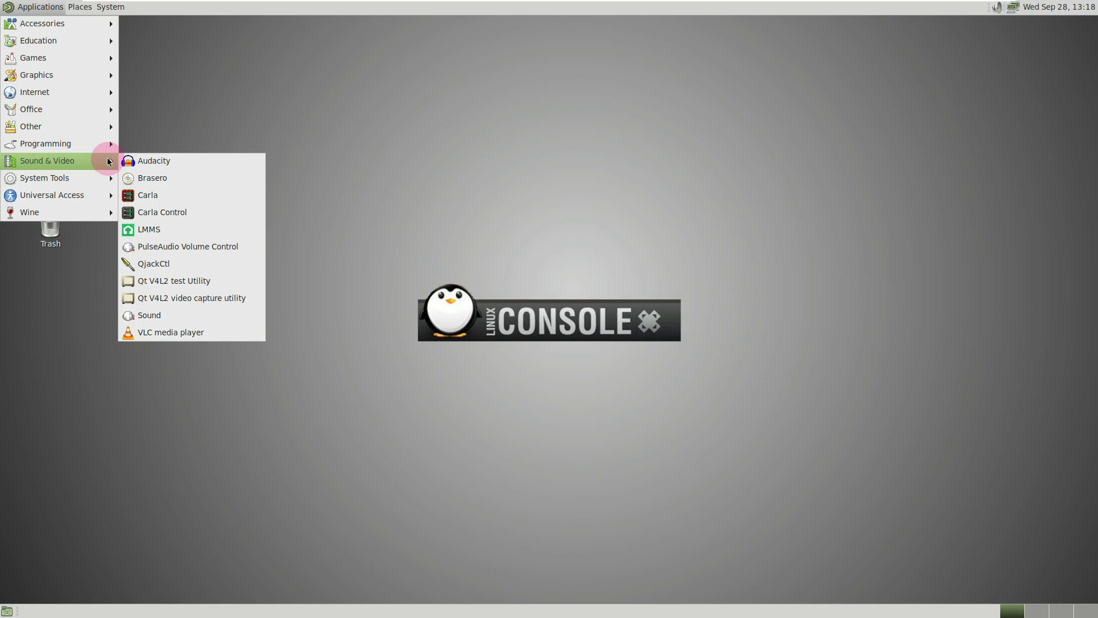
mouse_move(107, 130)
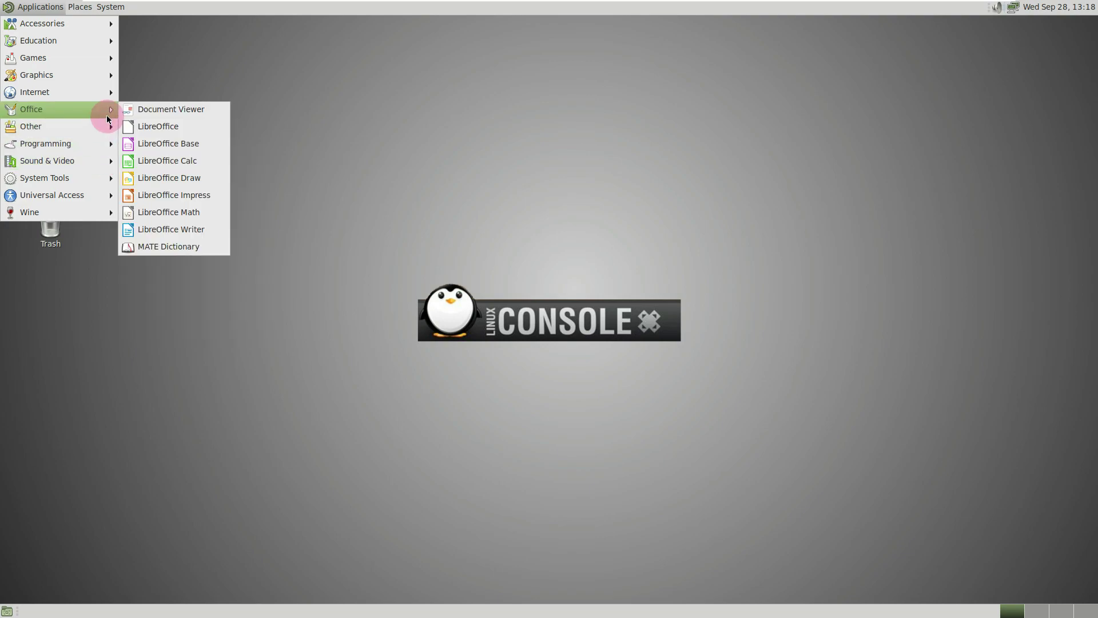
mouse_move(101, 77)
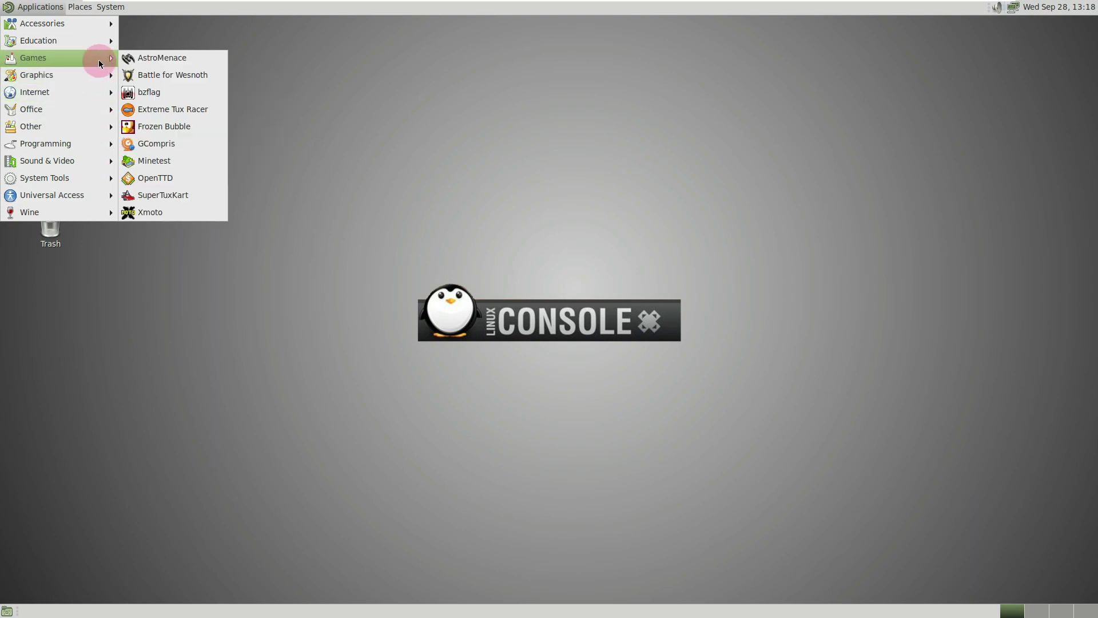
mouse_move(97, 37)
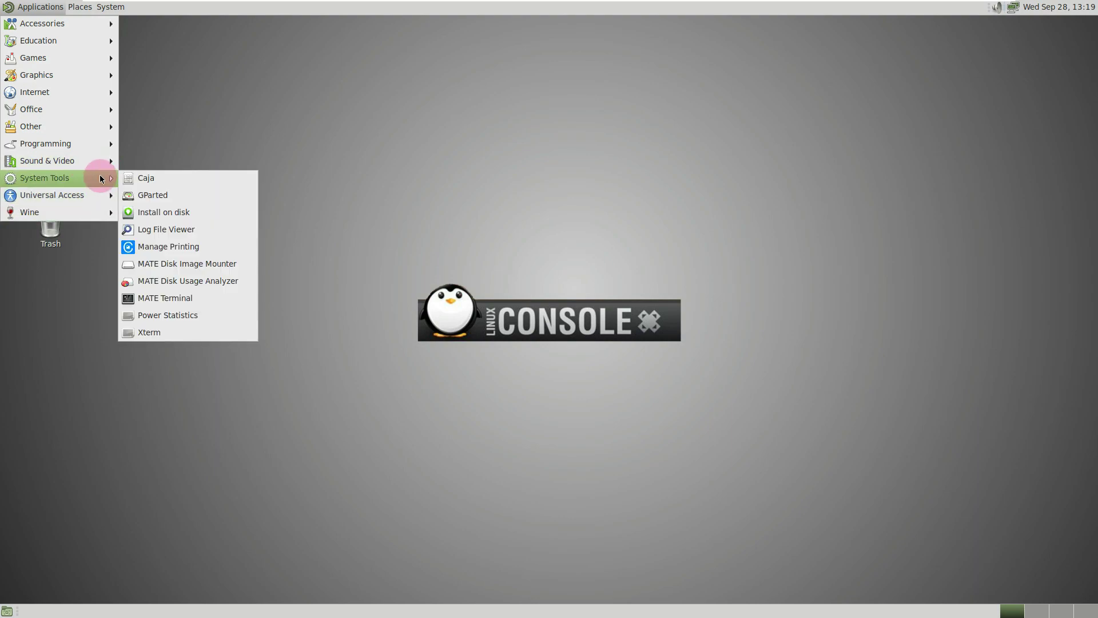
- Open MATE Terminal, maximize its window, and run the neofetch command
click(224, 297)
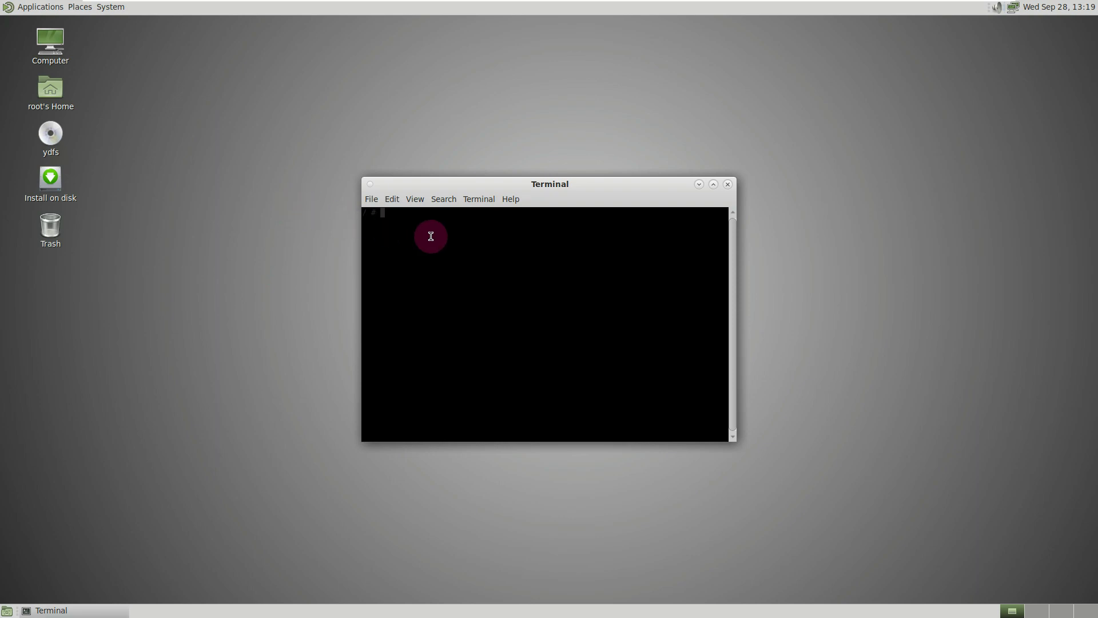
click(713, 184)
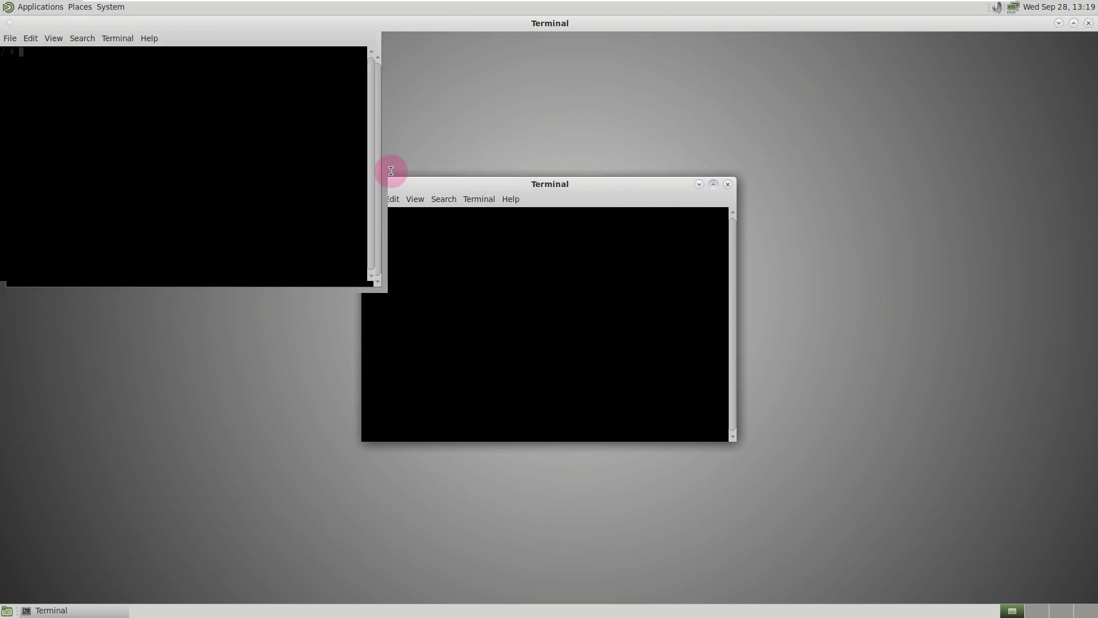
text(neo)
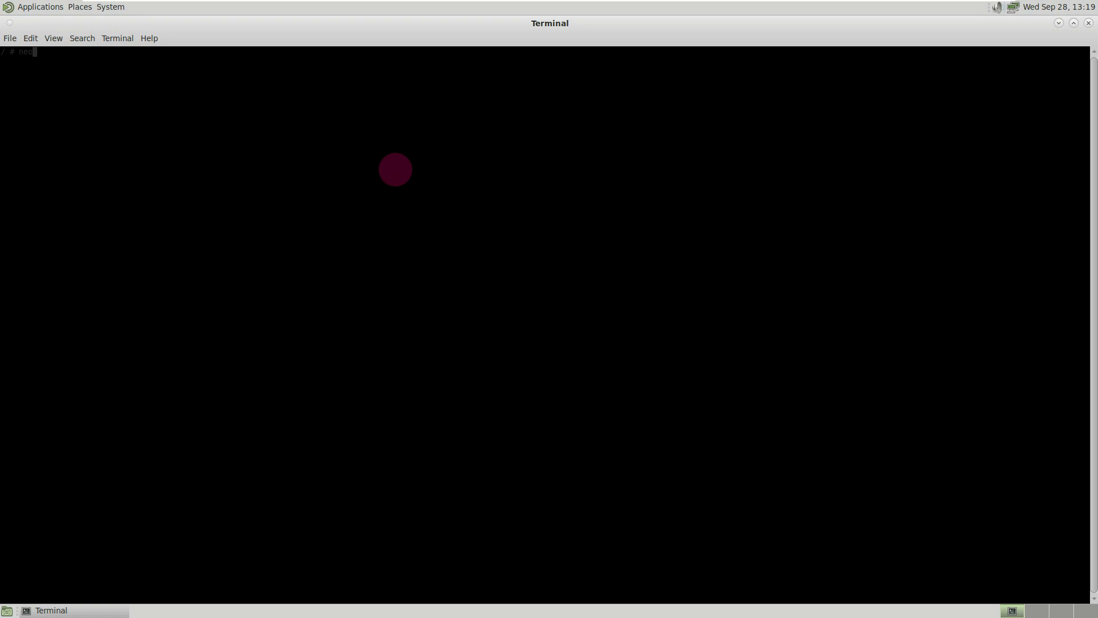
key(Return)
- View the version information of MATE Terminal and close it
click(111, 38)
mouse_move(144, 36)
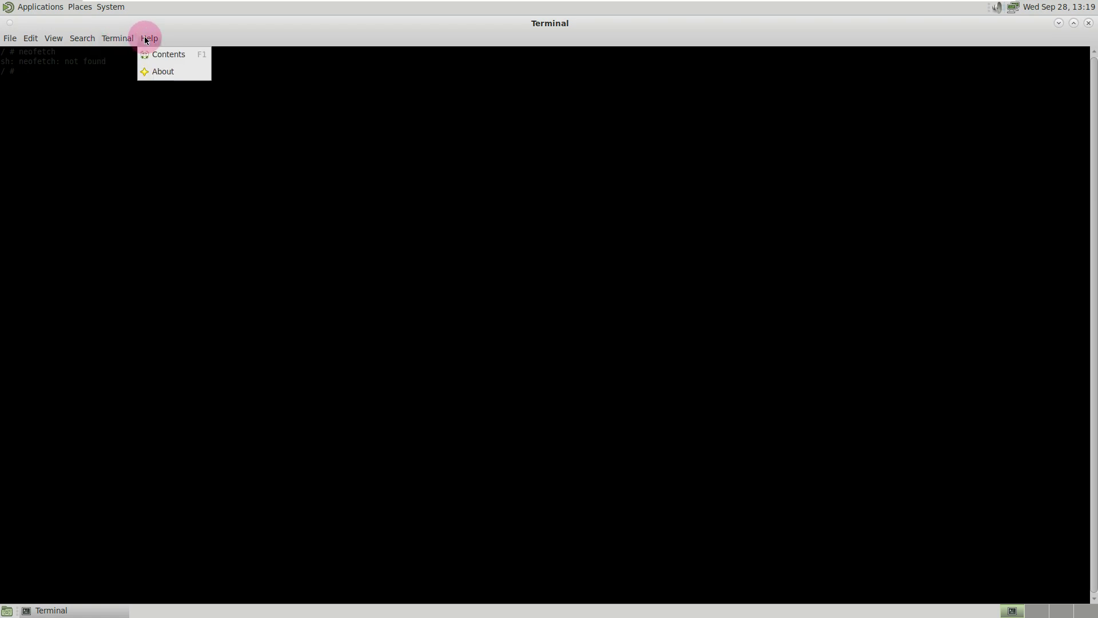
click(157, 75)
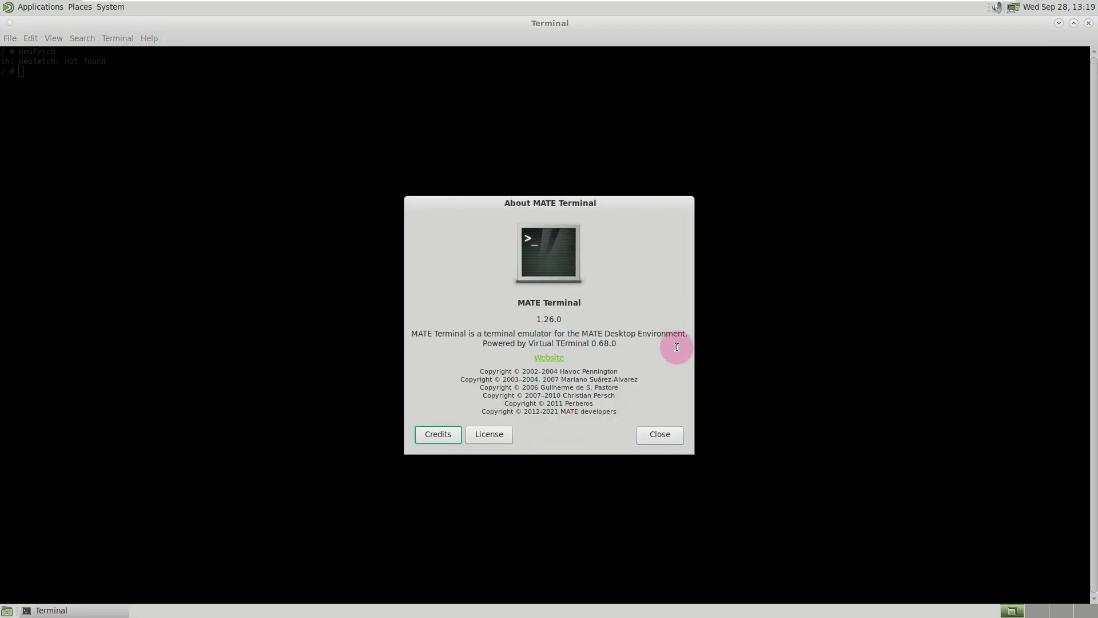
click(664, 430)
- Highlight the terminal output and review the Default profile's General, Title and Command, Colors and Background preferences
drag(154, 88, 45, 39)
click(11, 36)
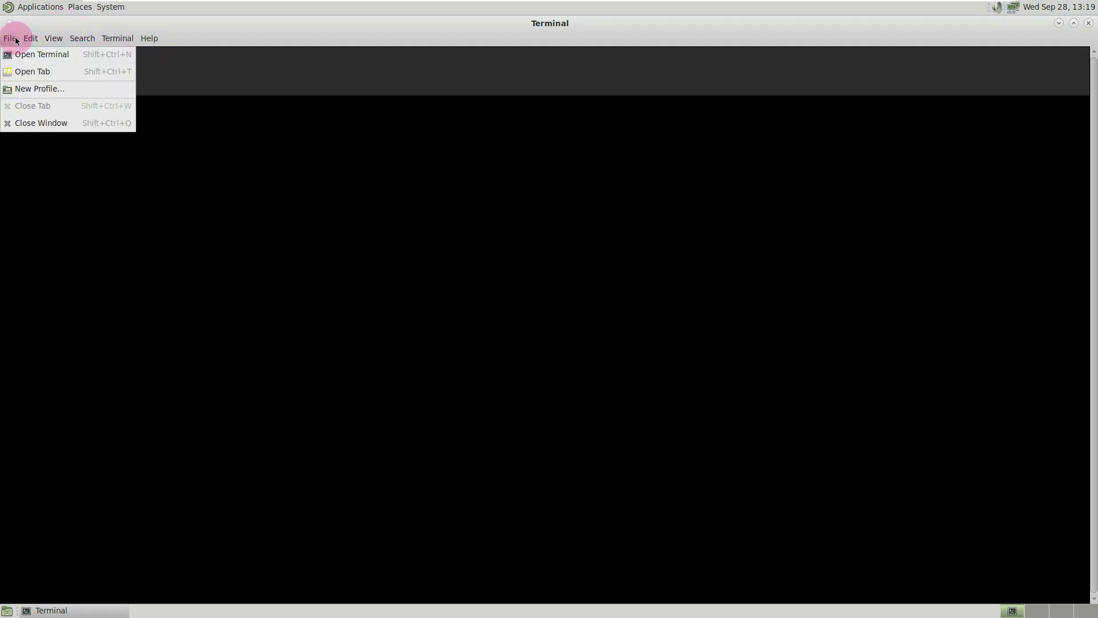
mouse_move(36, 33)
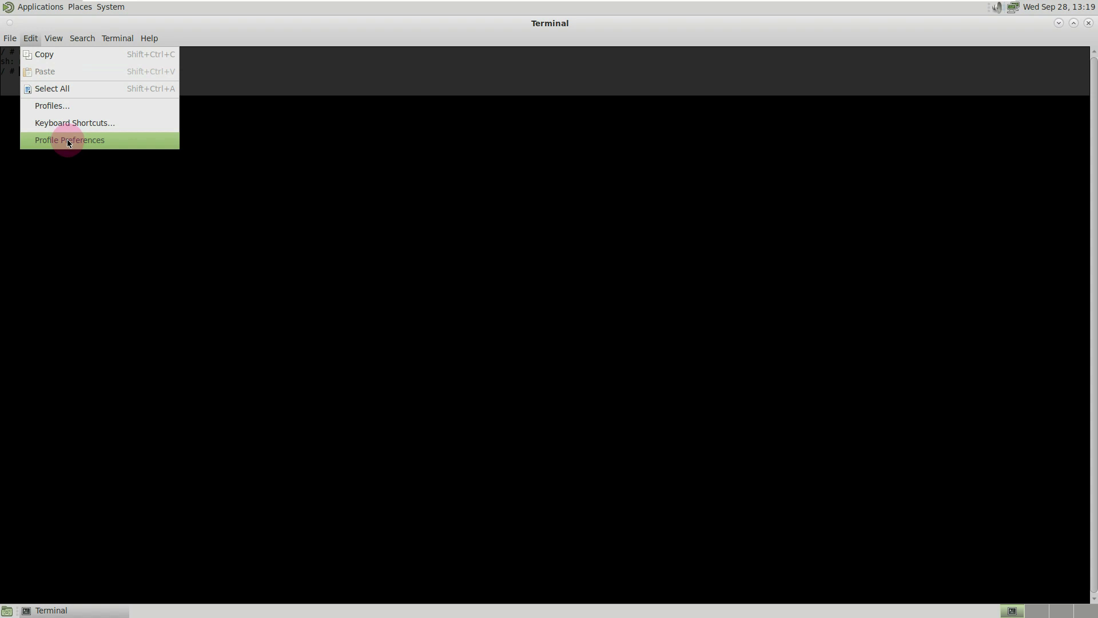
mouse_move(115, 39)
click(58, 142)
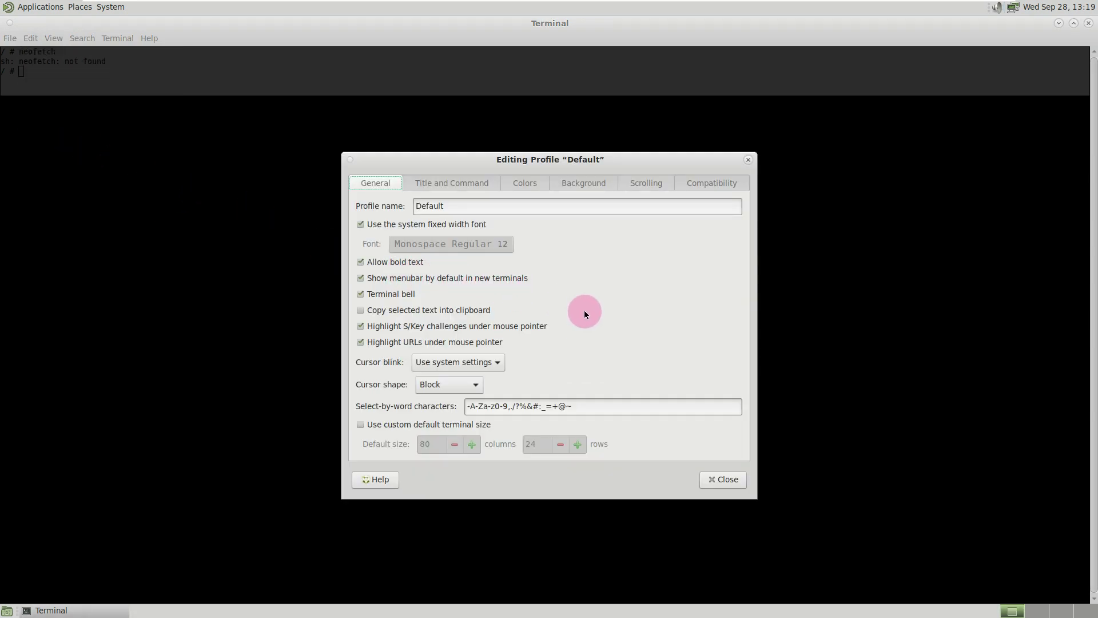
click(465, 183)
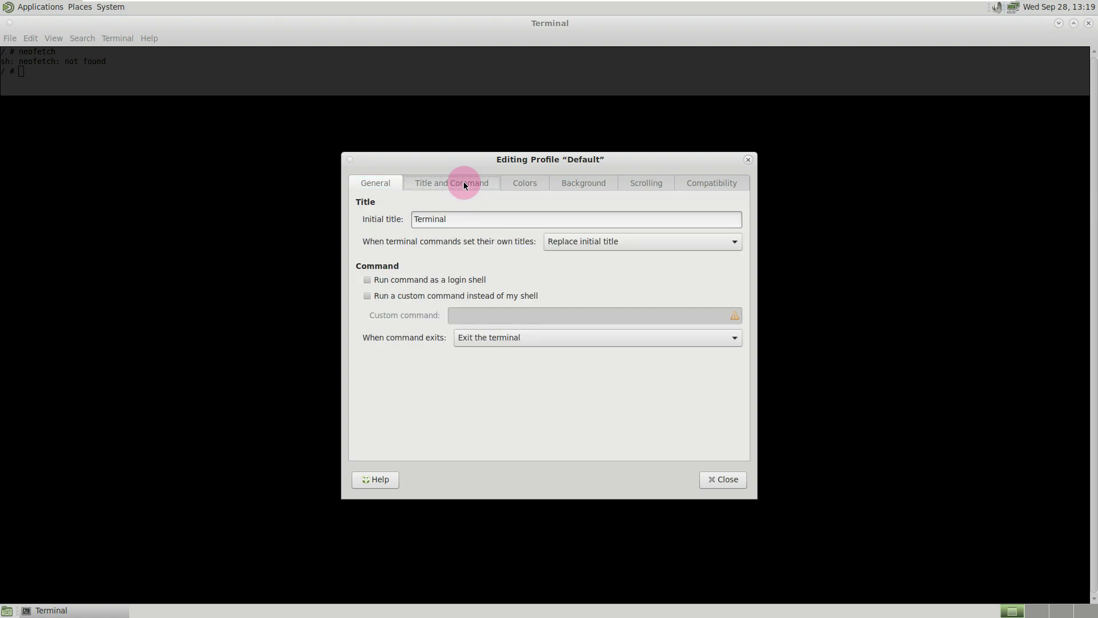
click(527, 183)
click(578, 184)
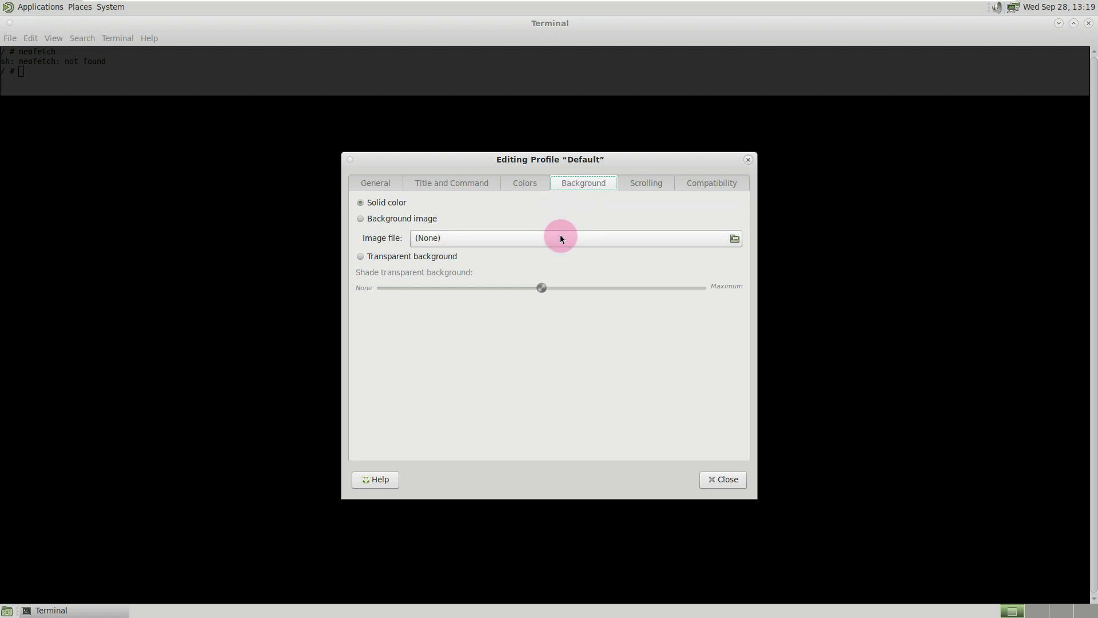
- Try the image and transparent backgrounds for the terminal profile, with darker transparent shading, and return to Solid color
click(419, 220)
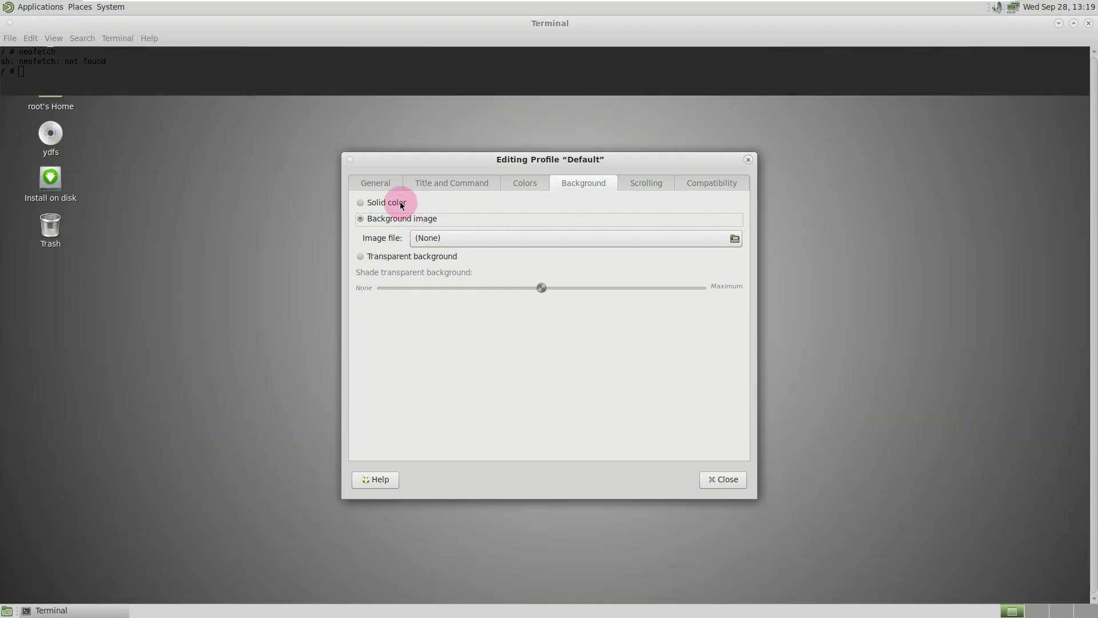
click(402, 204)
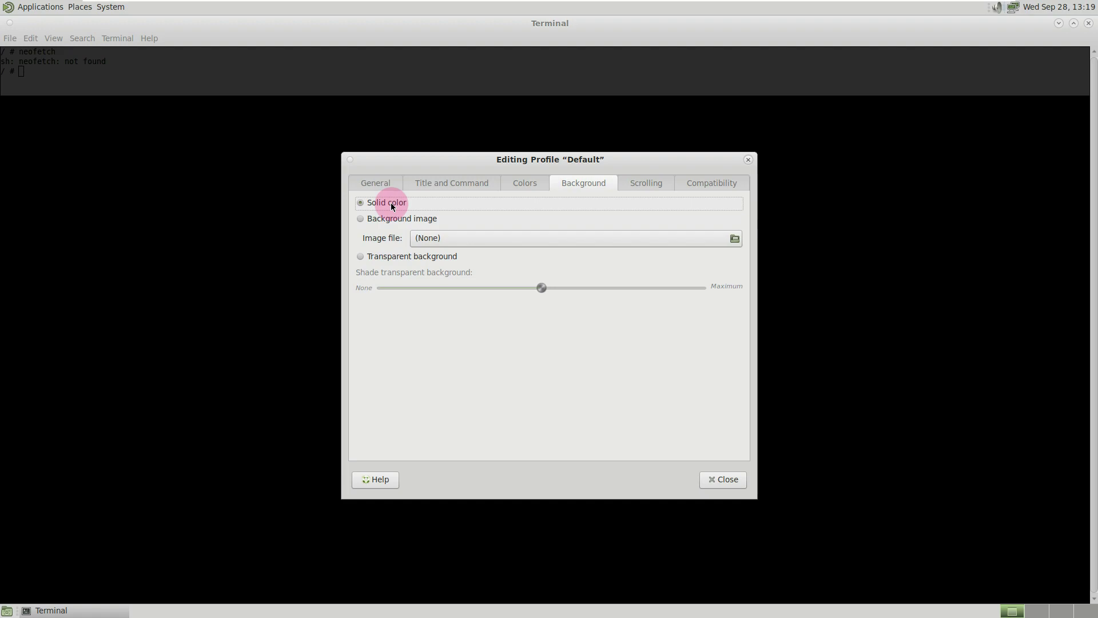
click(400, 256)
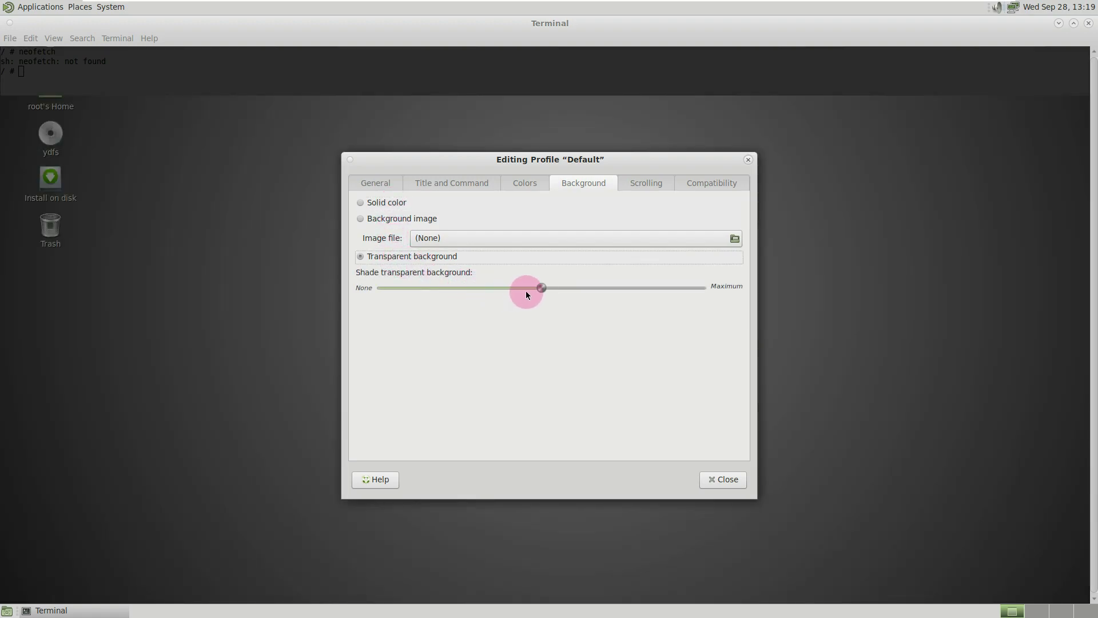
drag(543, 288, 624, 312)
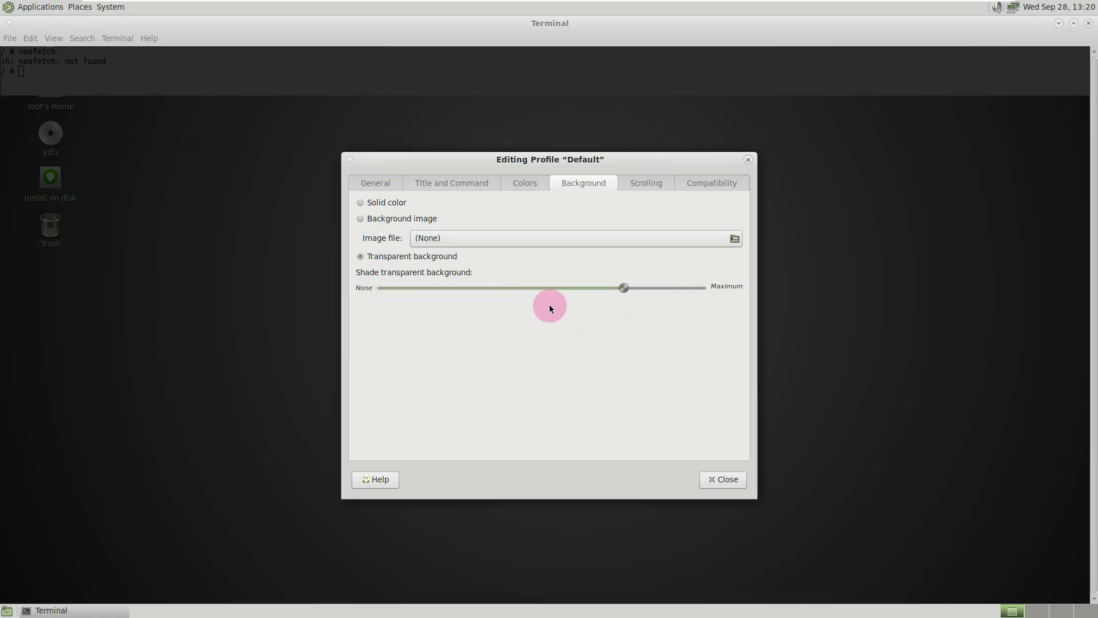
click(433, 234)
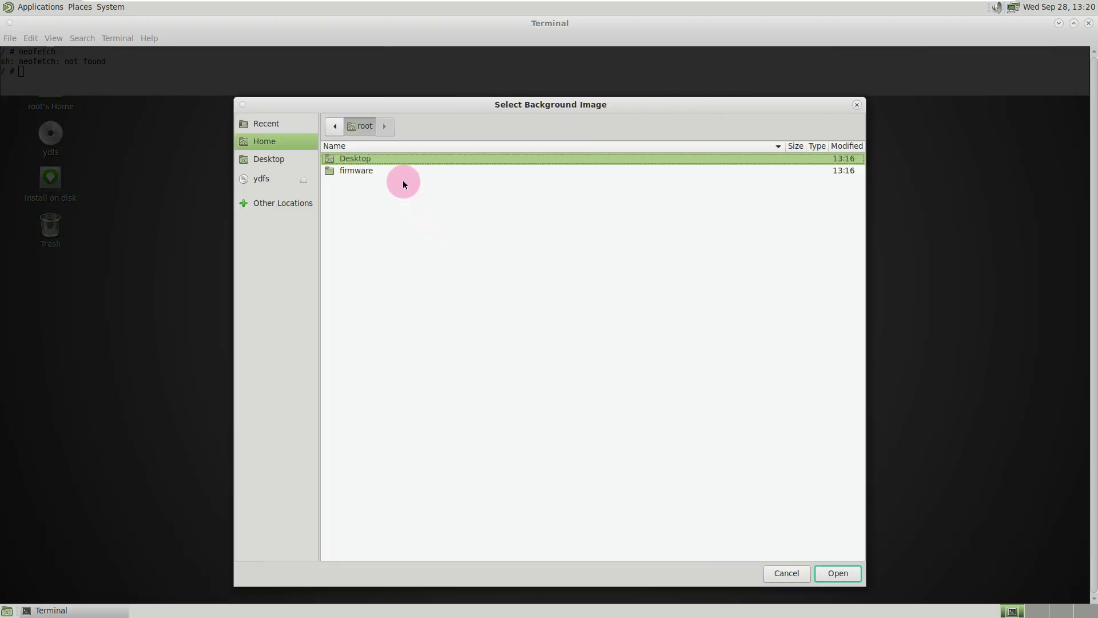
click(400, 171)
click(857, 105)
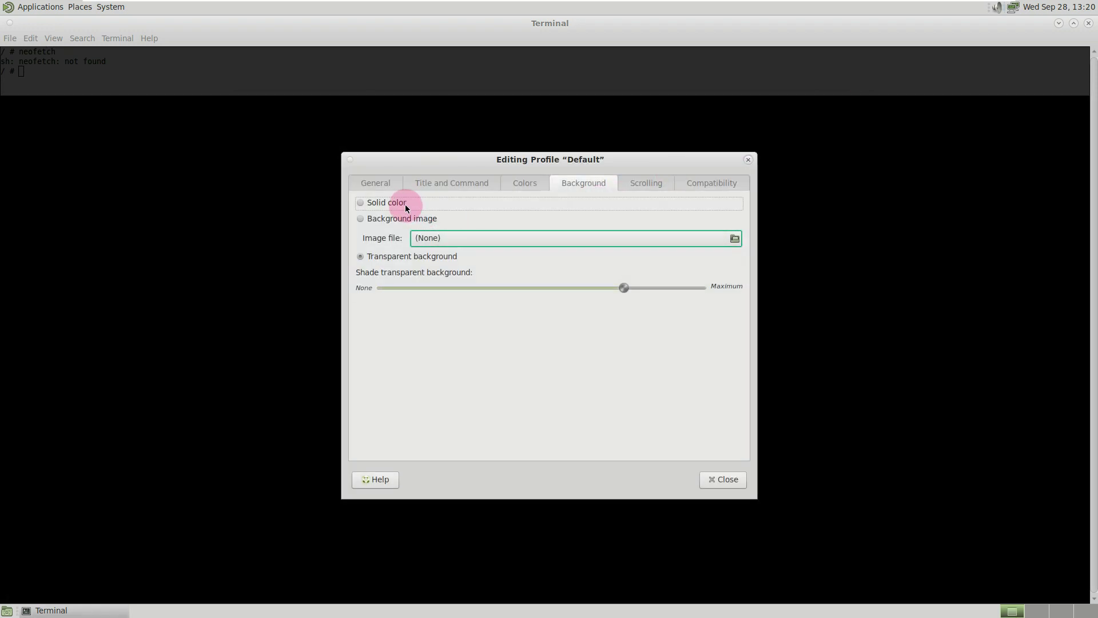
click(406, 207)
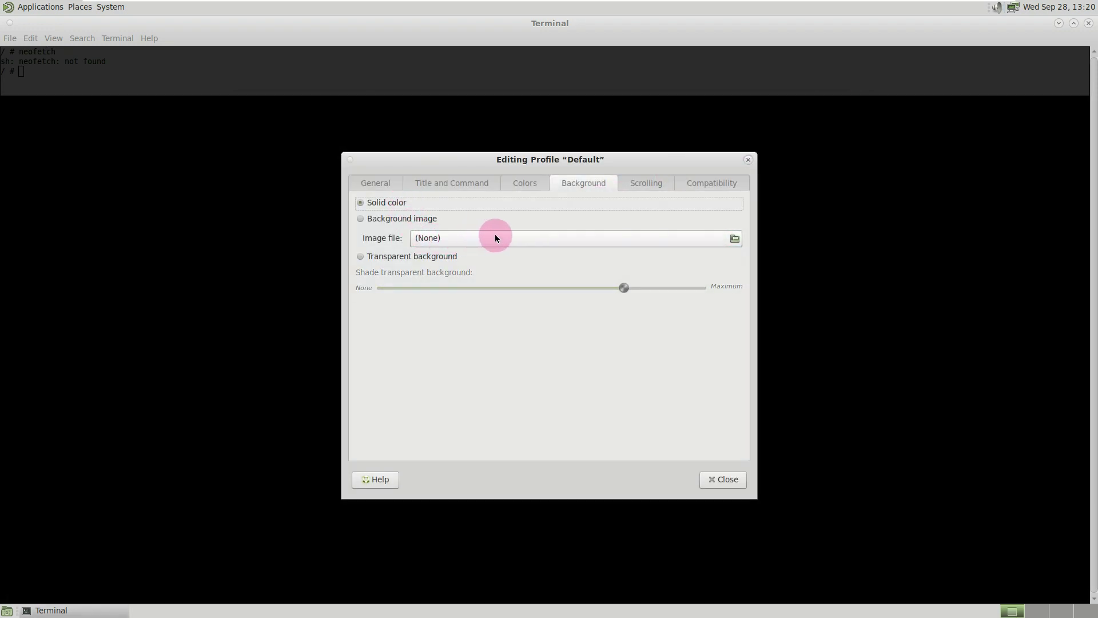
- Review the profile's Scrolling and Compatibility settings, and close the profile editor and the terminal
click(636, 184)
click(710, 179)
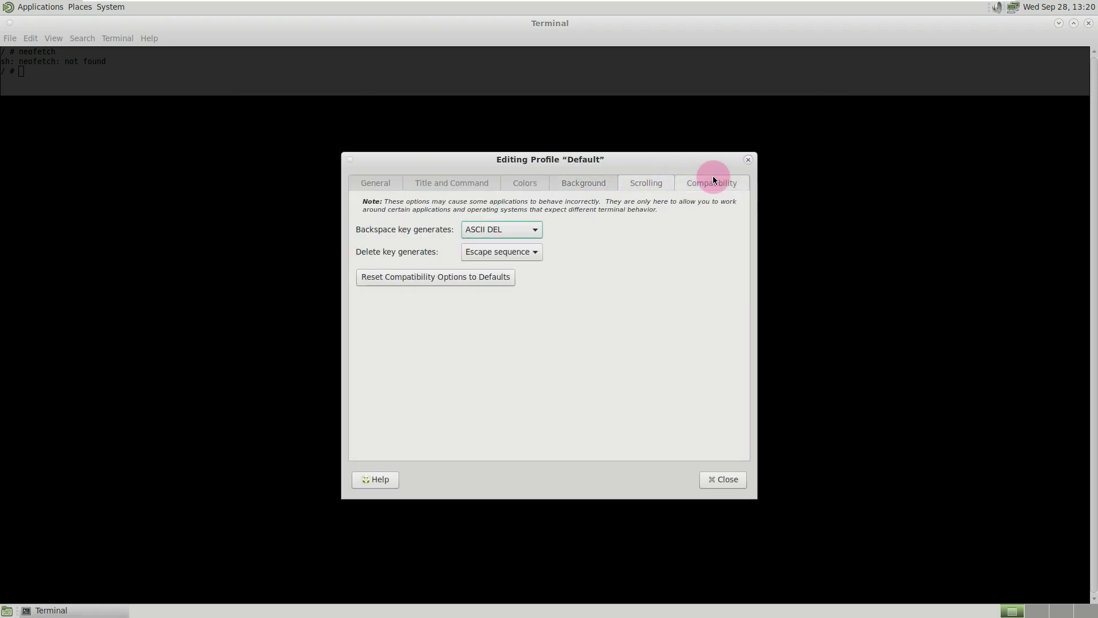
click(373, 179)
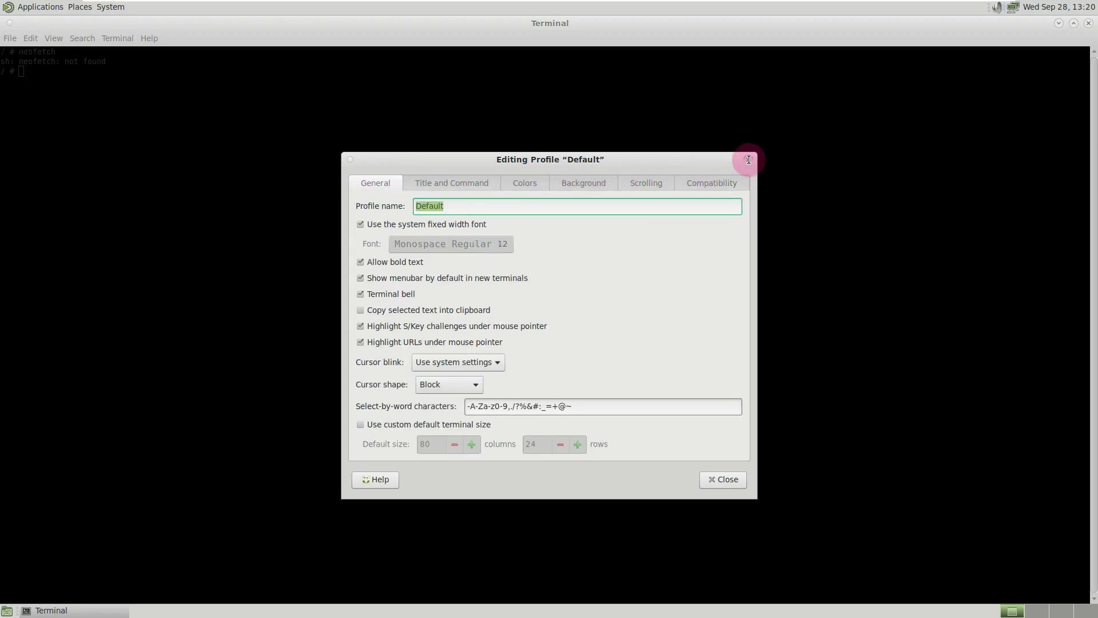
click(748, 161)
click(1086, 24)
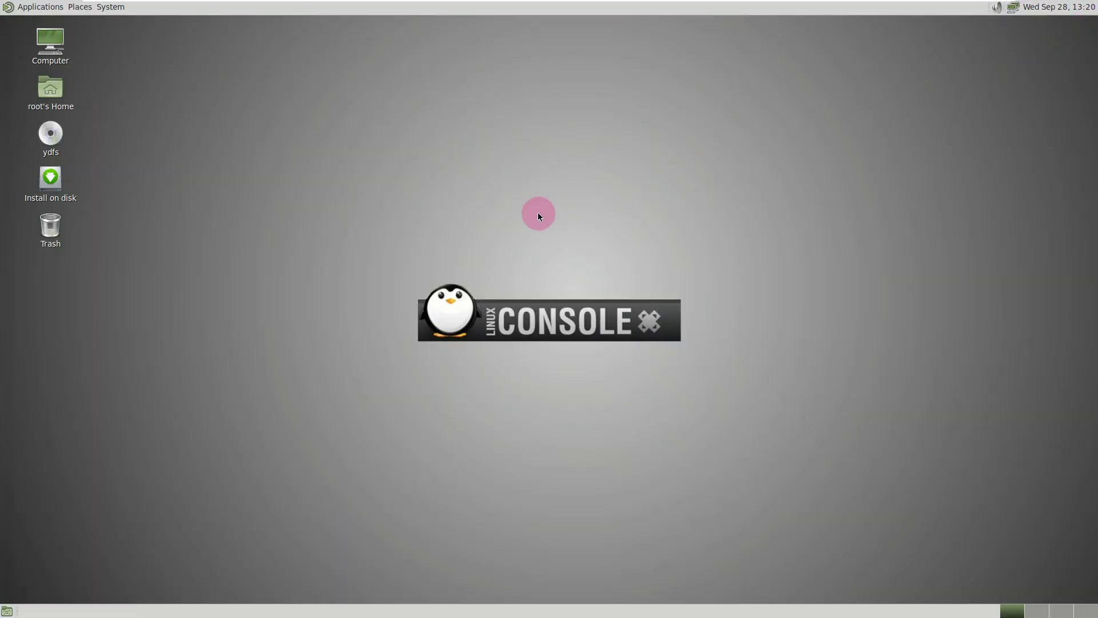
- Launch Install on disk from the desktop and accept the partition notice to start GParted
right_click(52, 171)
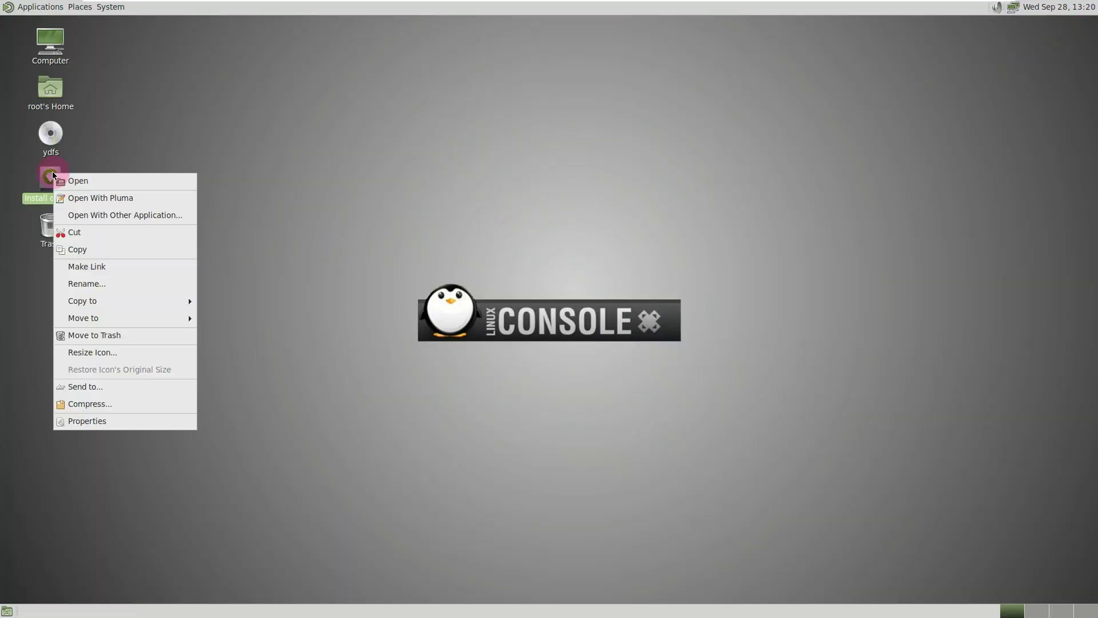
click(71, 174)
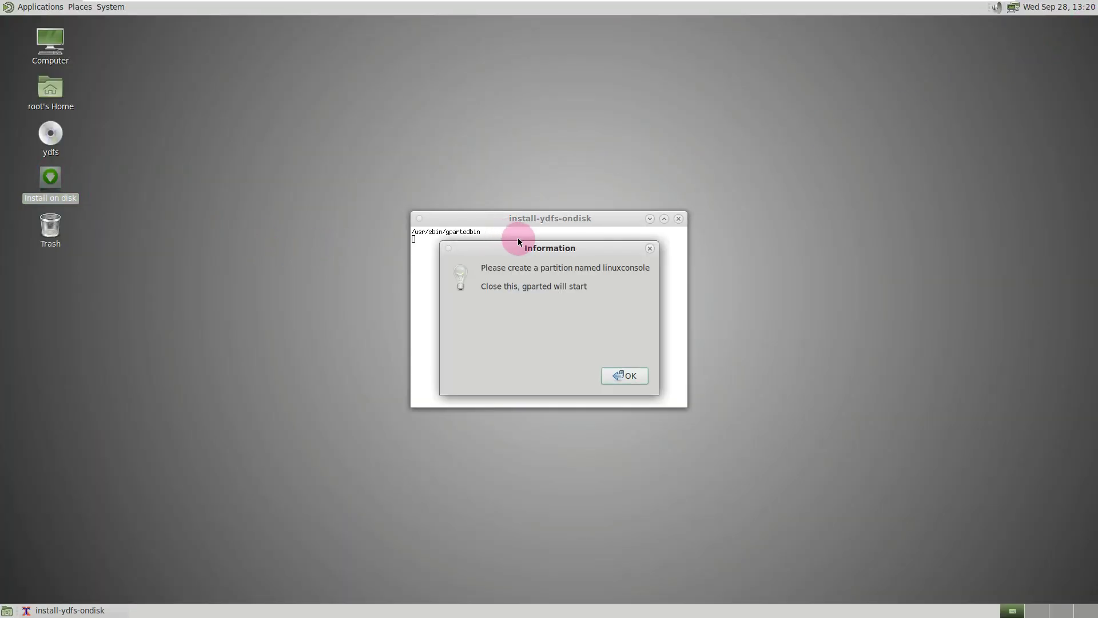
click(618, 378)
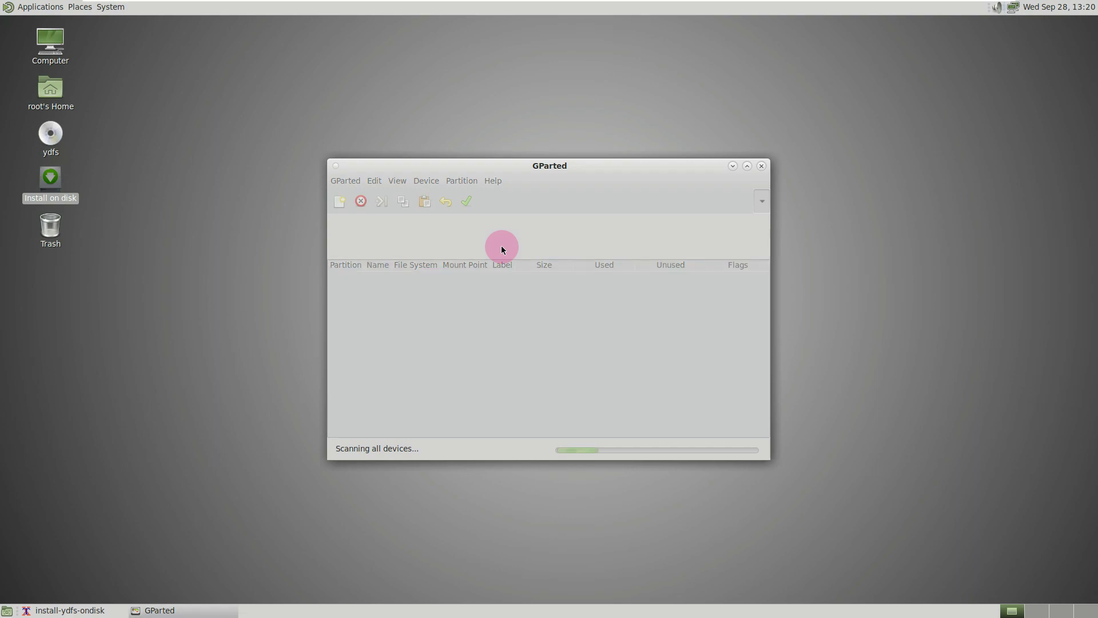
- View GParted's version information, and close GParted and the installer window
click(495, 182)
click(507, 213)
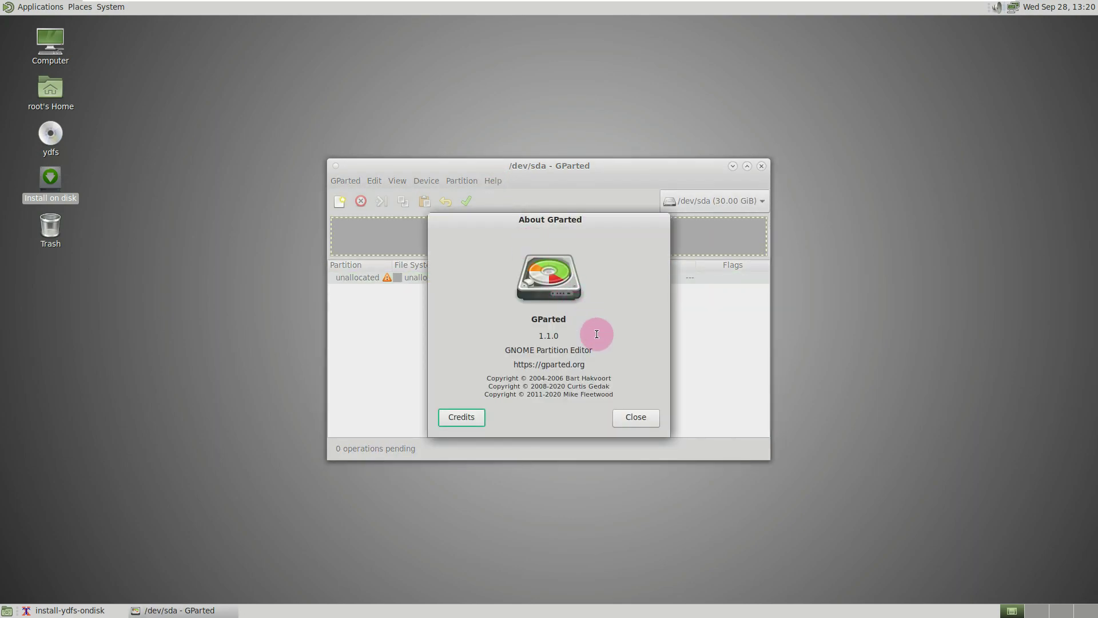
click(651, 421)
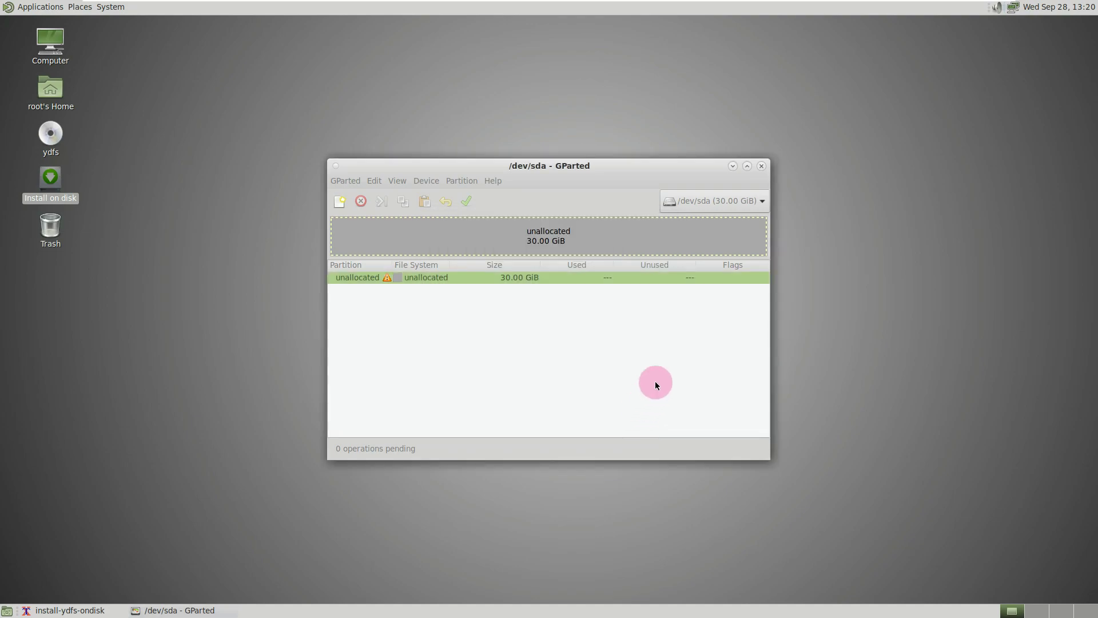
click(761, 165)
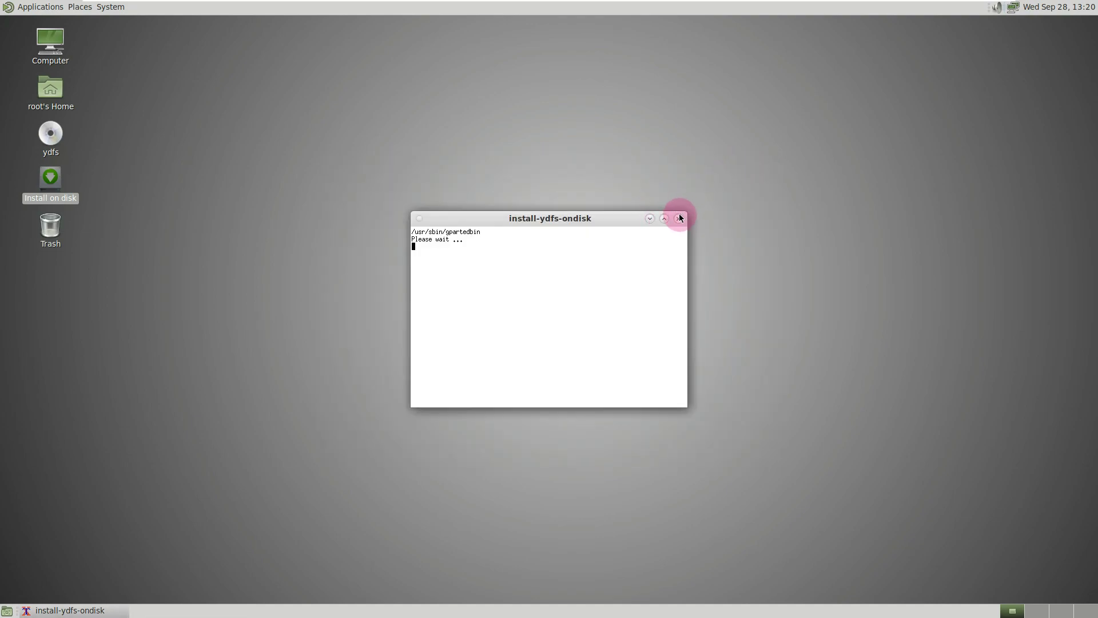
click(678, 217)
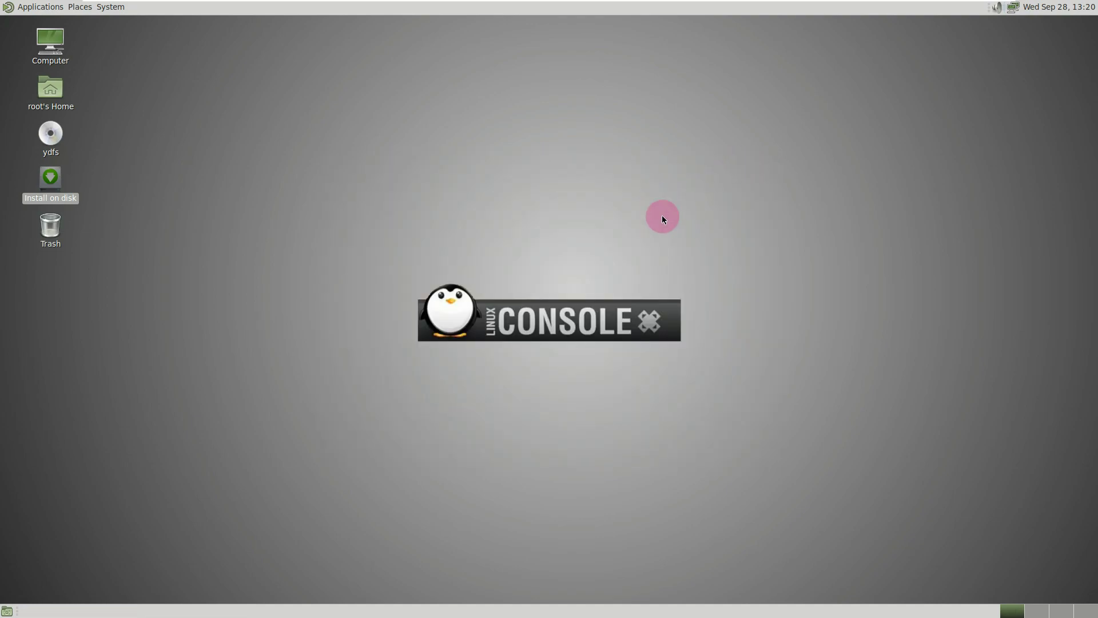
- Launch Xterm from the system tools and maximize its window
click(12, 6)
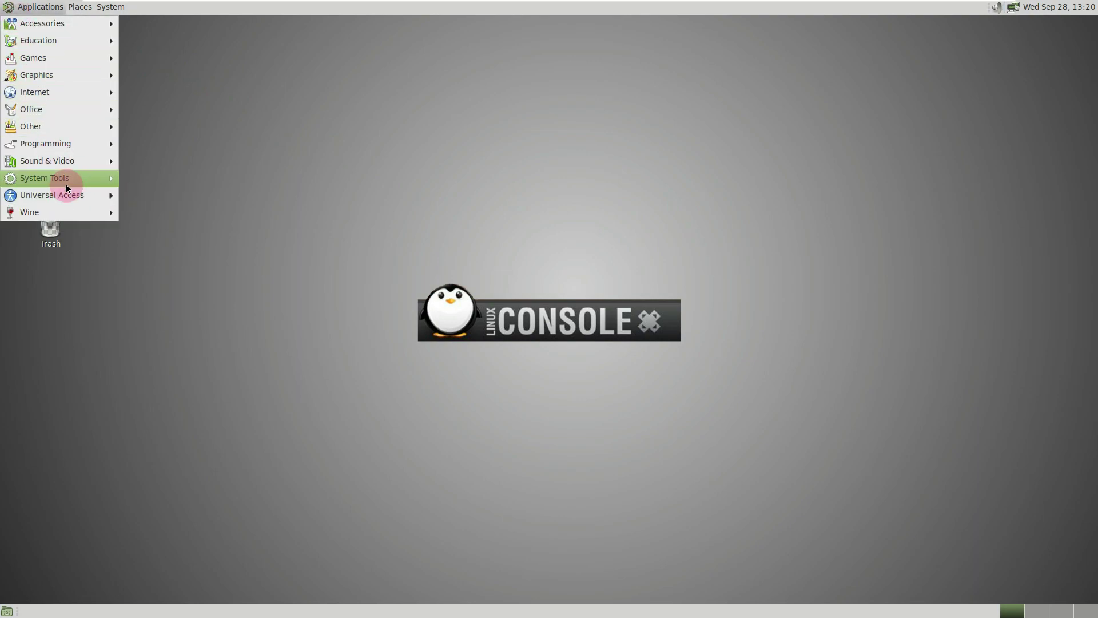
mouse_move(66, 188)
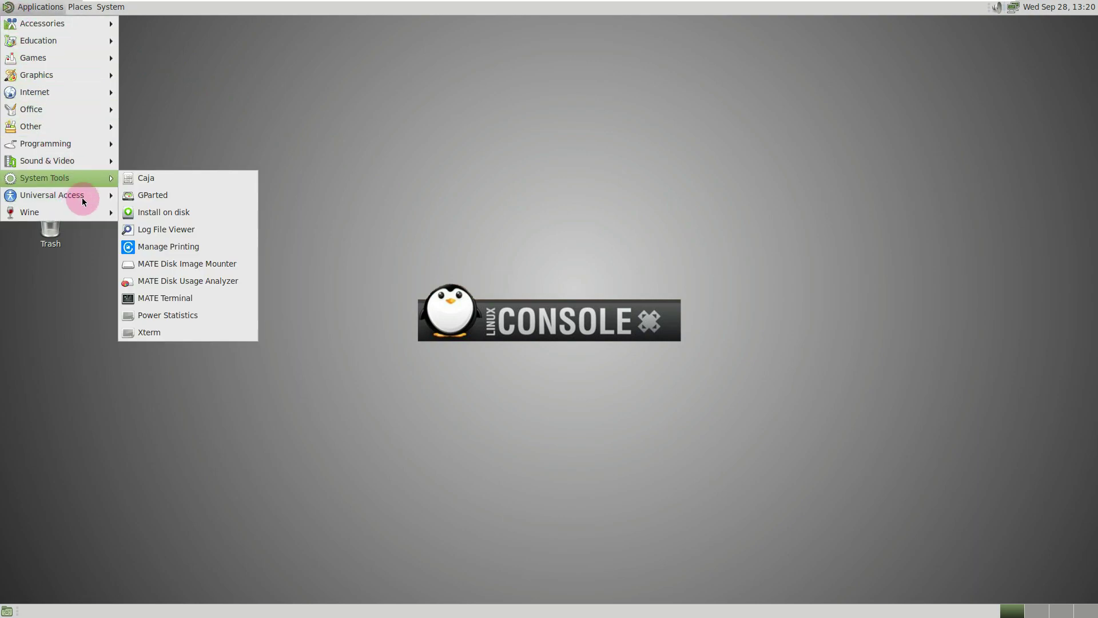
click(173, 330)
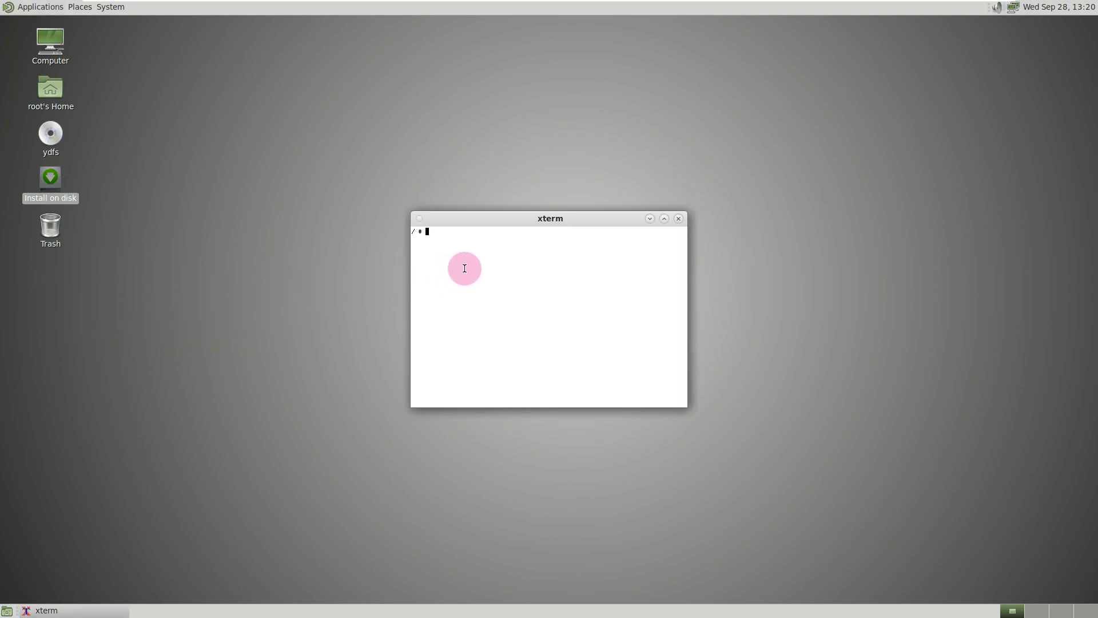
click(662, 220)
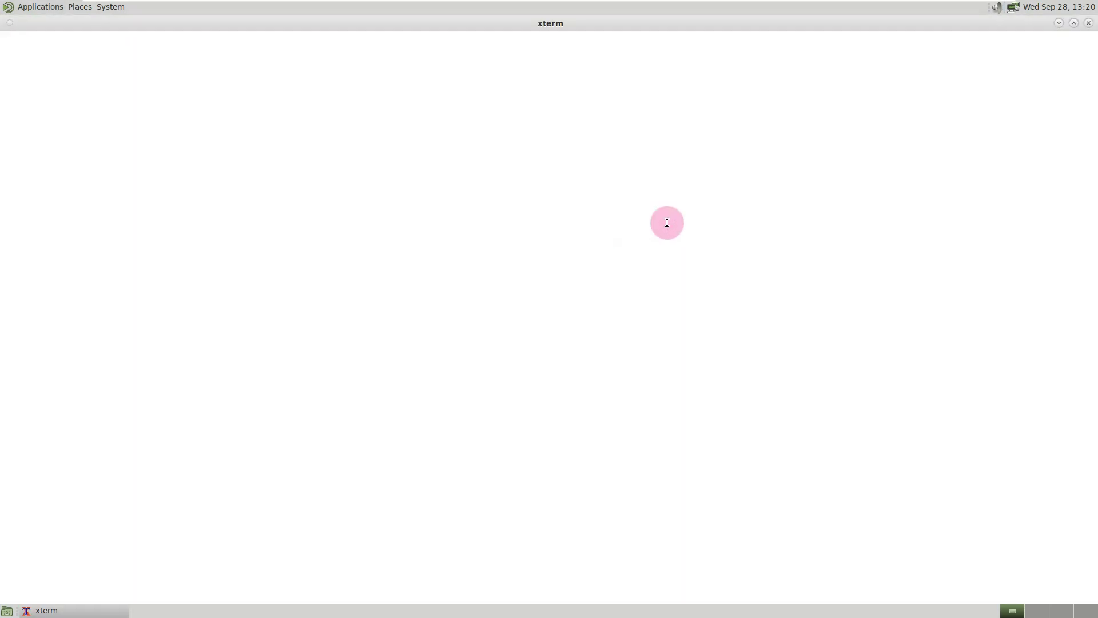
- Try the system information commands neofetch and inxi -G in Xterm, and end the session with exit
text(n)
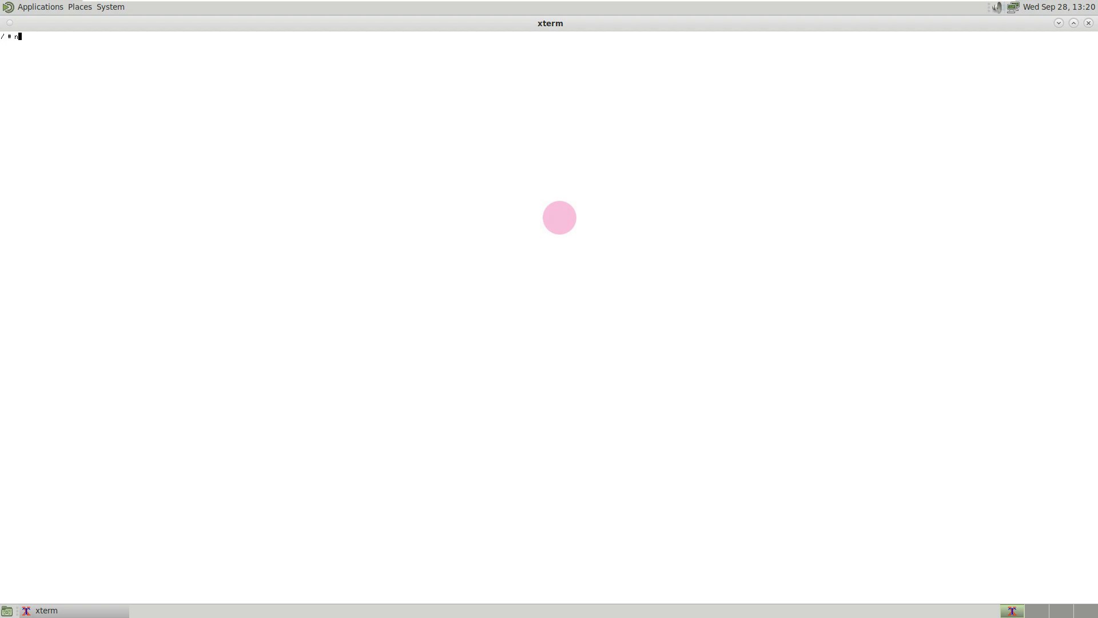
text(eofetch)
key(Return)
text(inxi -G)
key(Return)
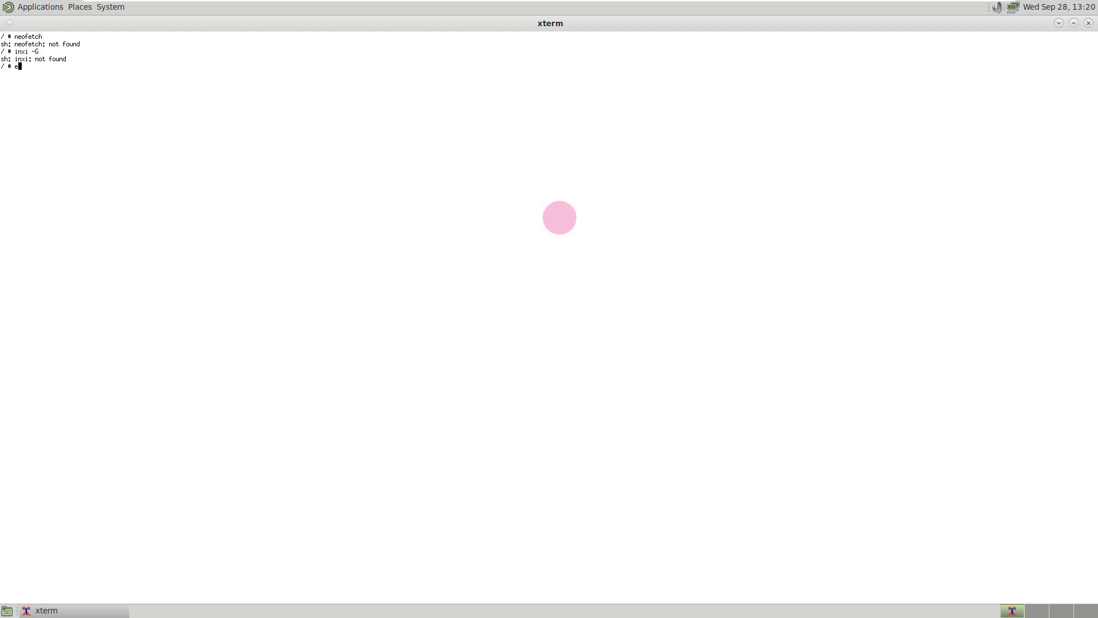
text(exit)
key(Return)
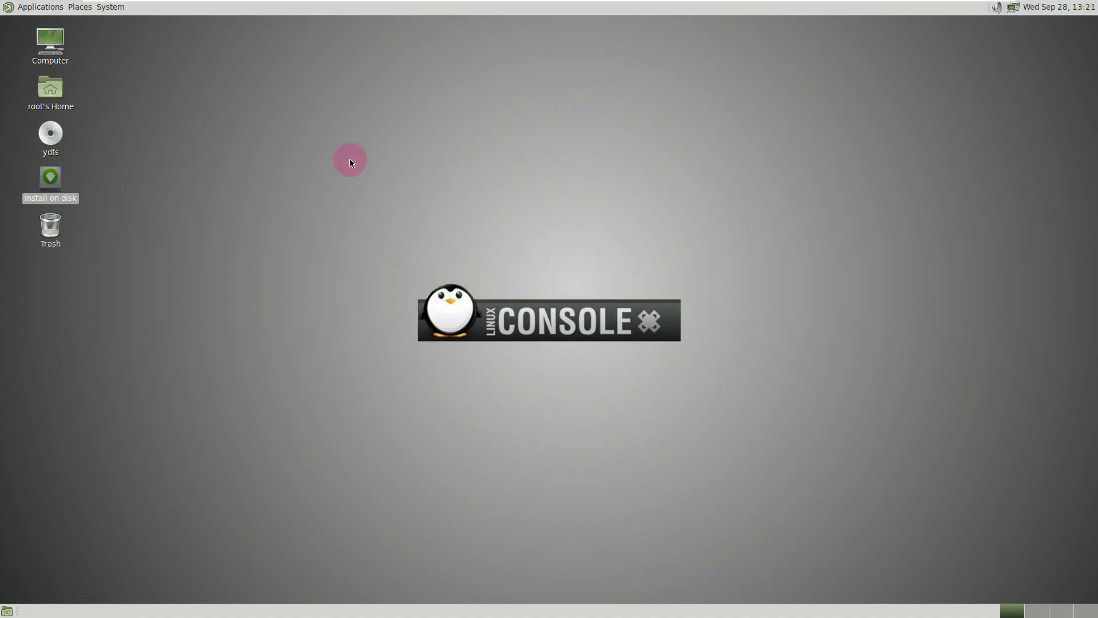
- Try to open the Computer item on the desktop, look at Caja as the application for it, and cancel the selection
right_click(60, 44)
click(72, 54)
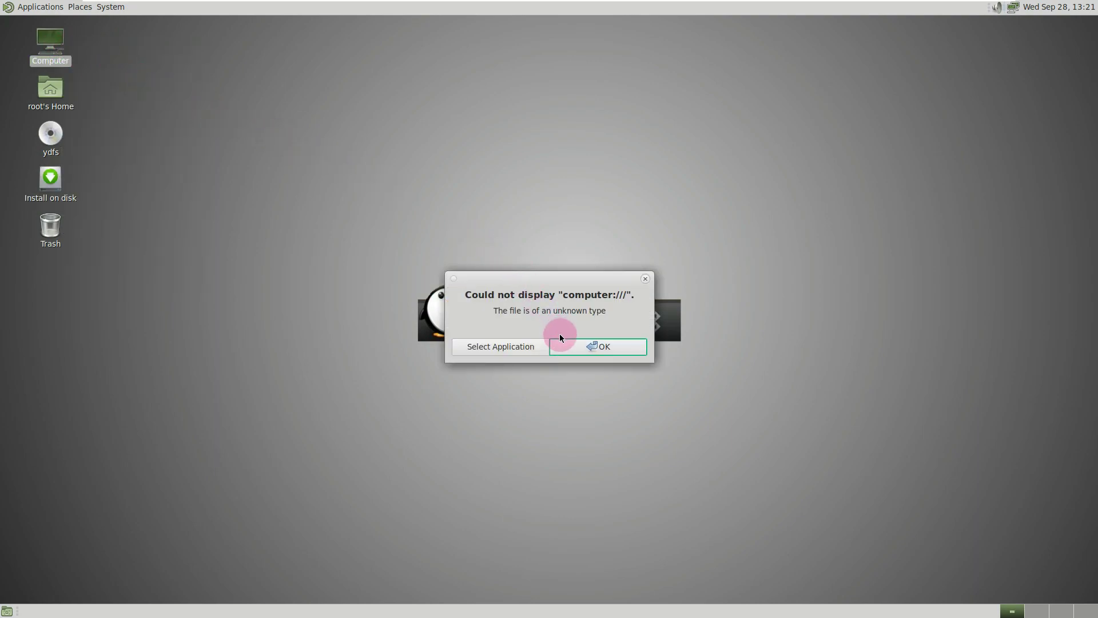
click(575, 353)
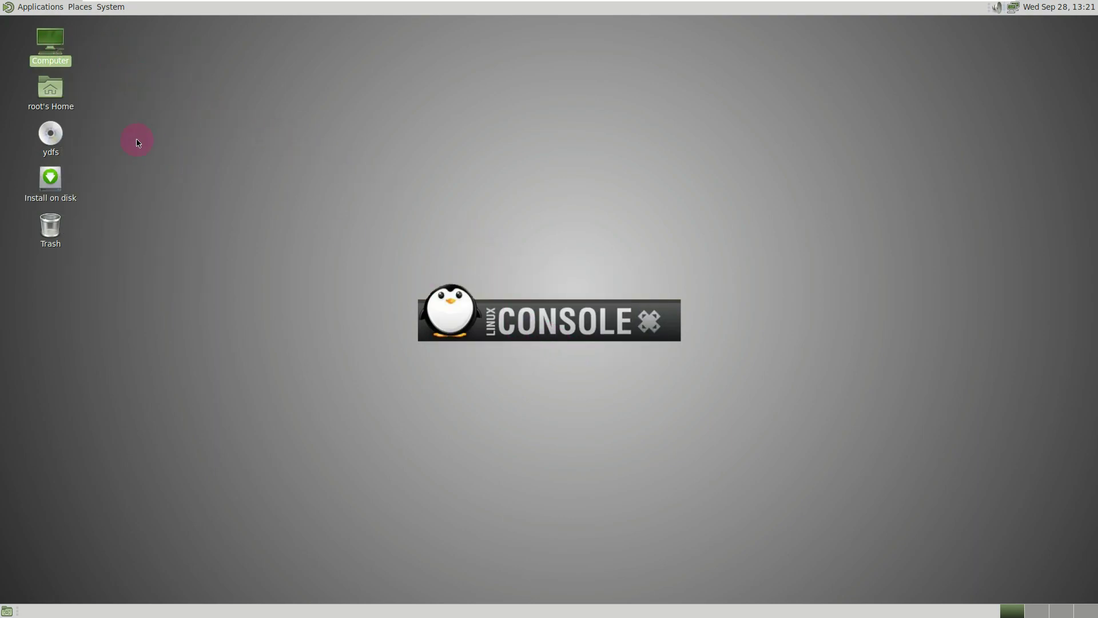
right_click(39, 33)
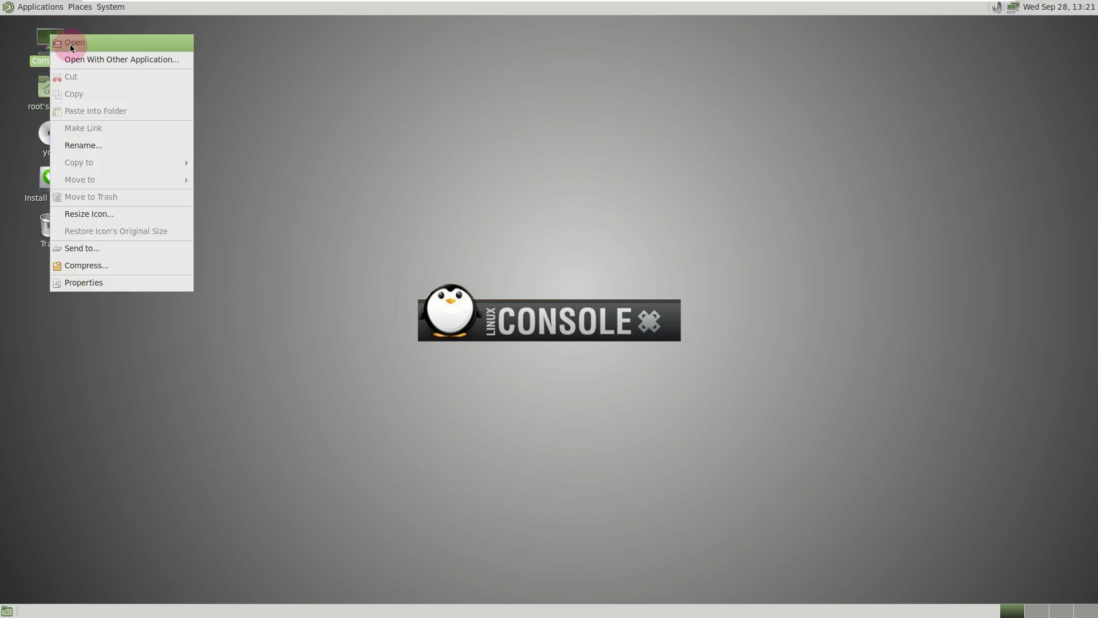
click(70, 44)
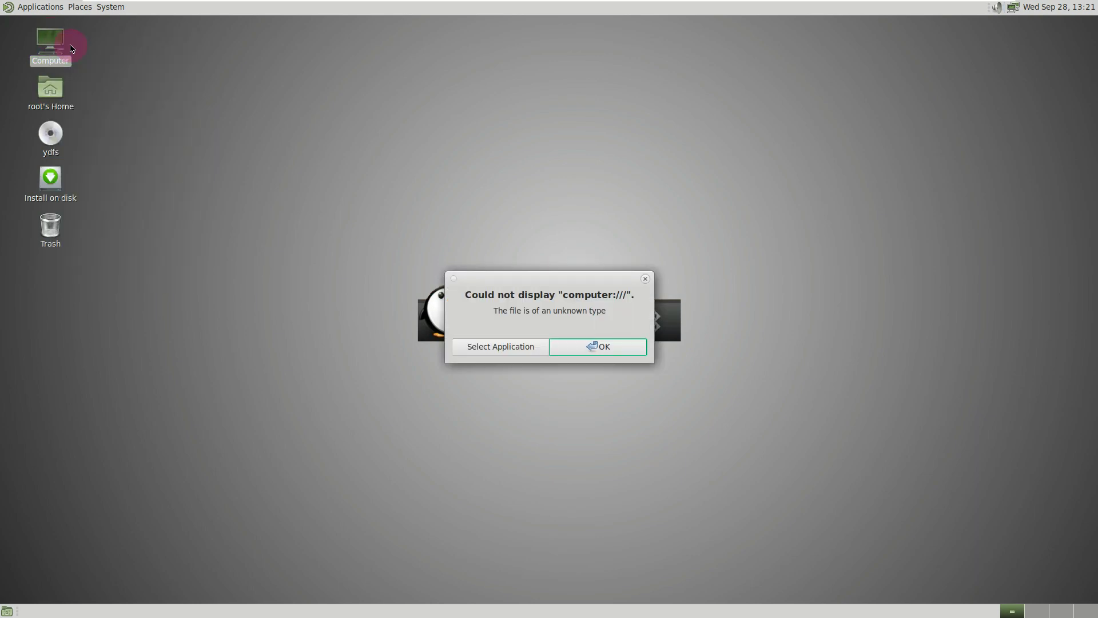
click(518, 349)
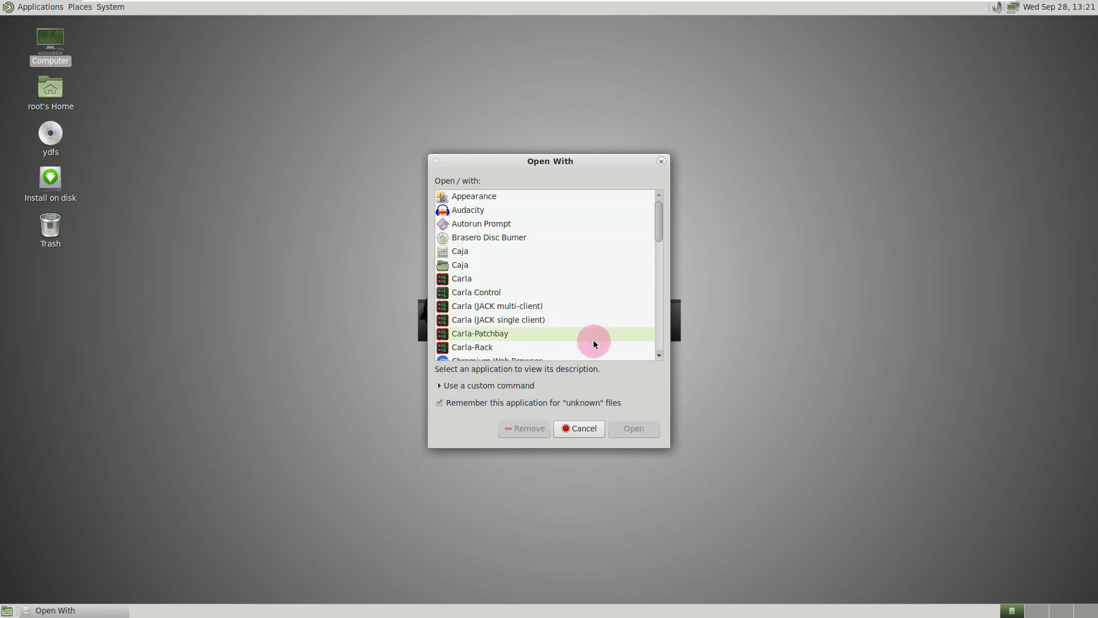
click(603, 256)
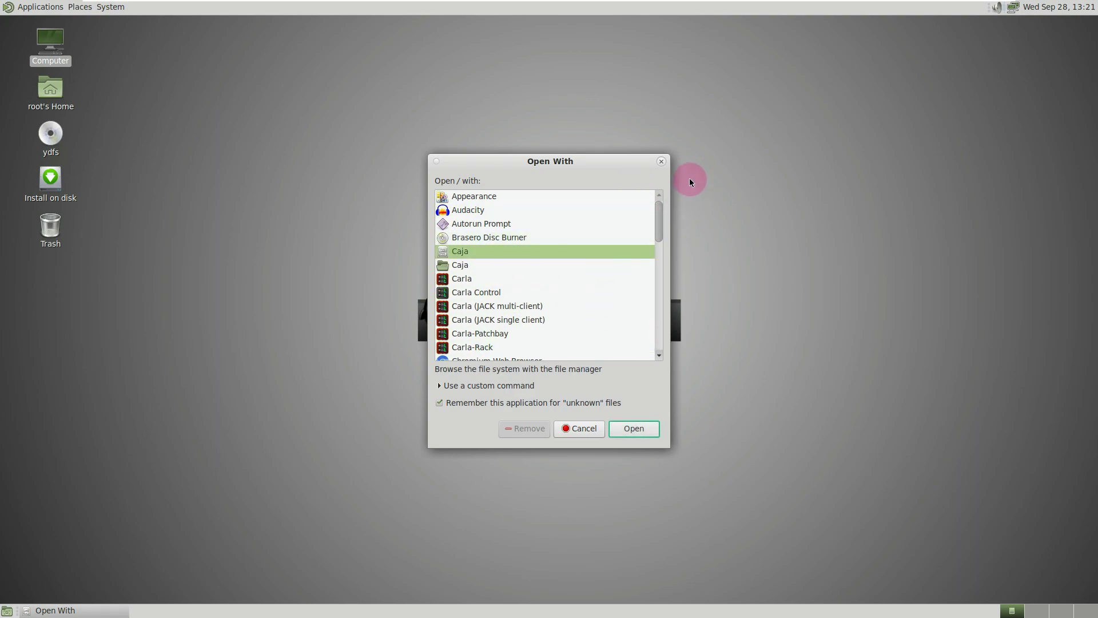
click(576, 428)
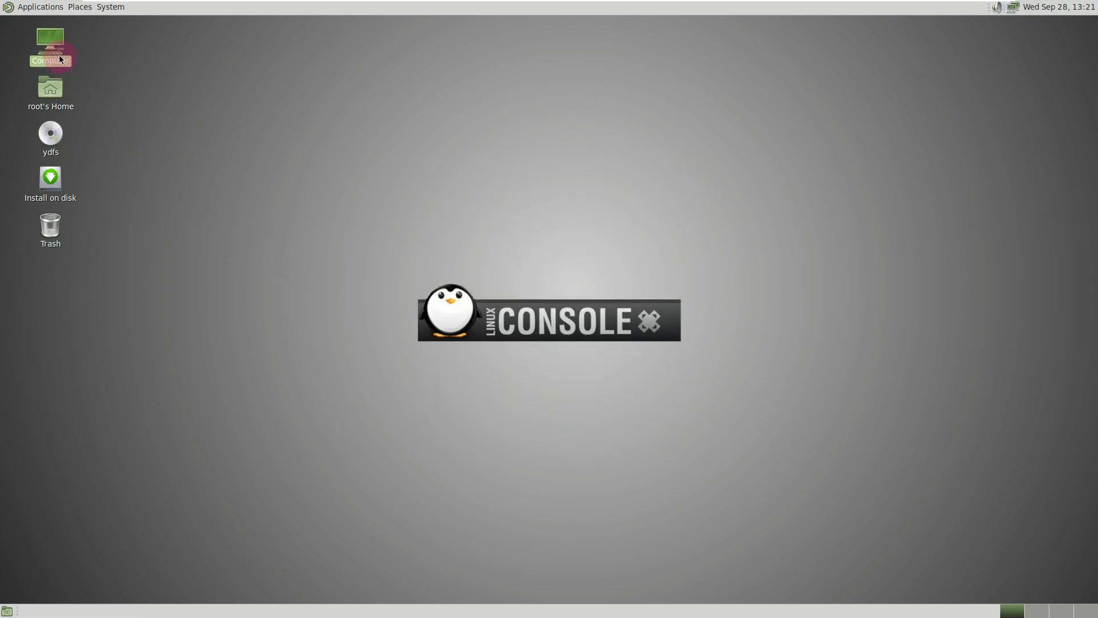
- Browse the Wine, Universal Access and System Tools categories, launch MATE Terminal and reposition its window
click(36, 7)
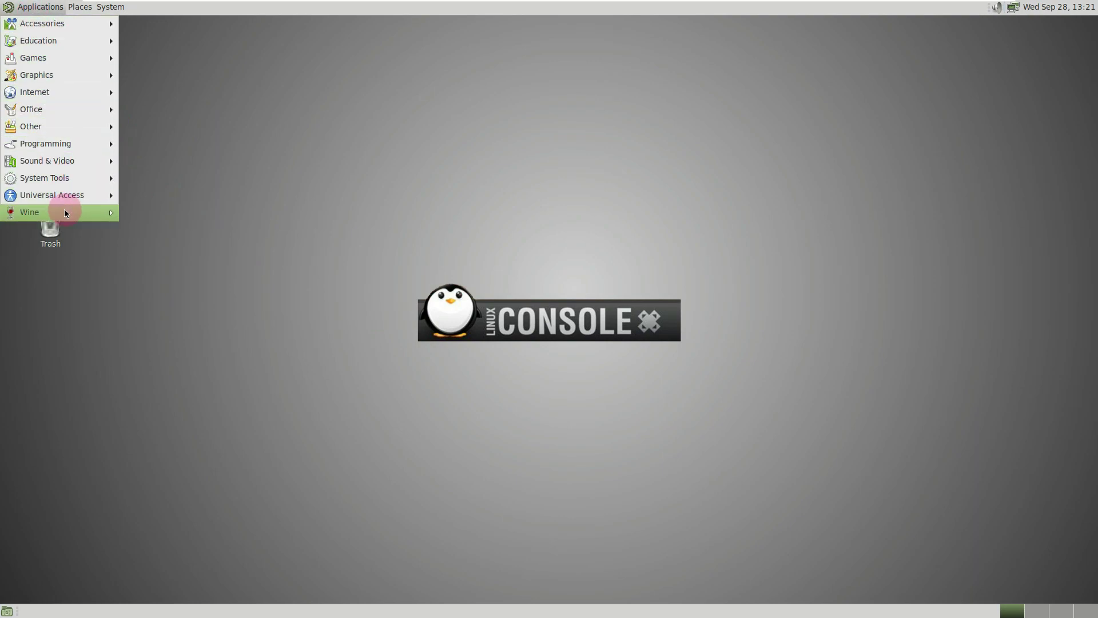
mouse_move(64, 211)
mouse_move(133, 211)
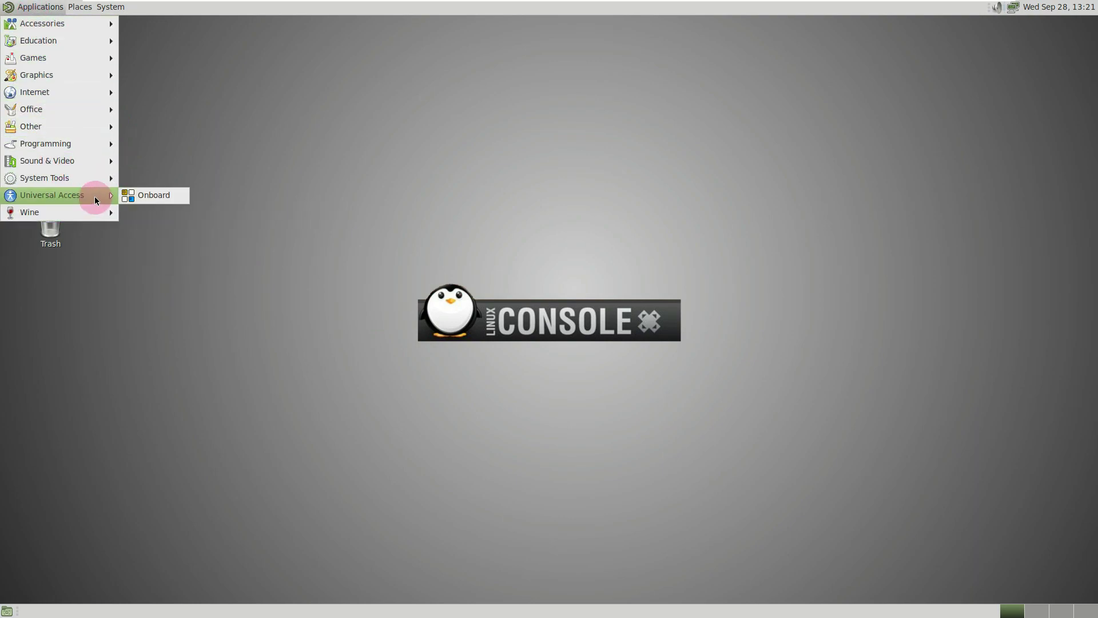
mouse_move(95, 183)
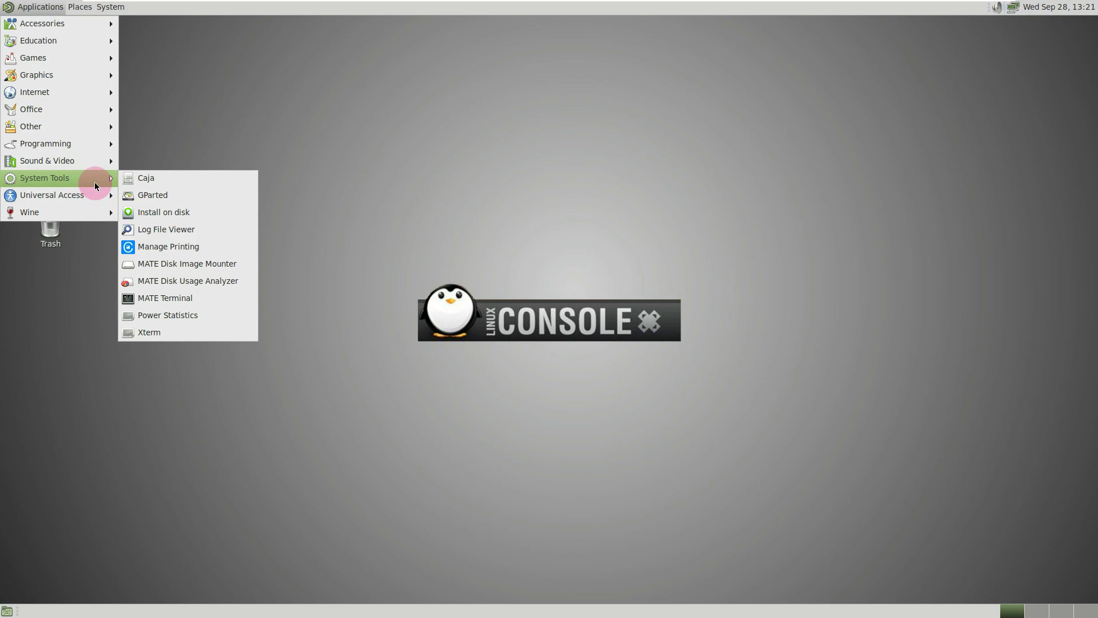
click(193, 300)
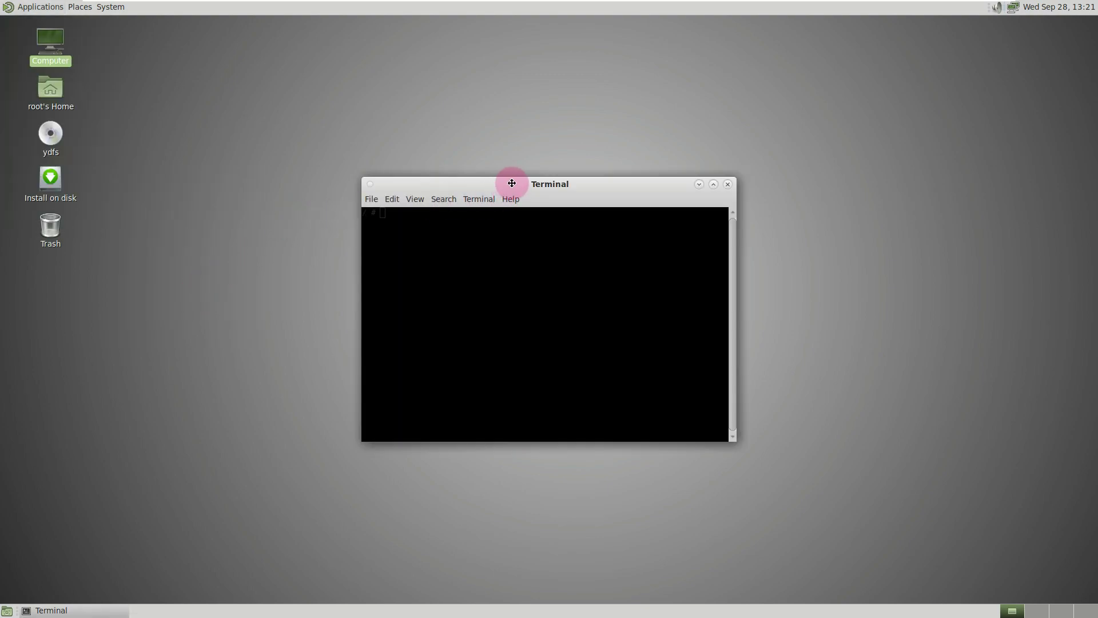
drag(510, 184, 563, 172)
- Open the terminal's profile preferences and review the General and Title and Command settings of the Default profile
click(531, 189)
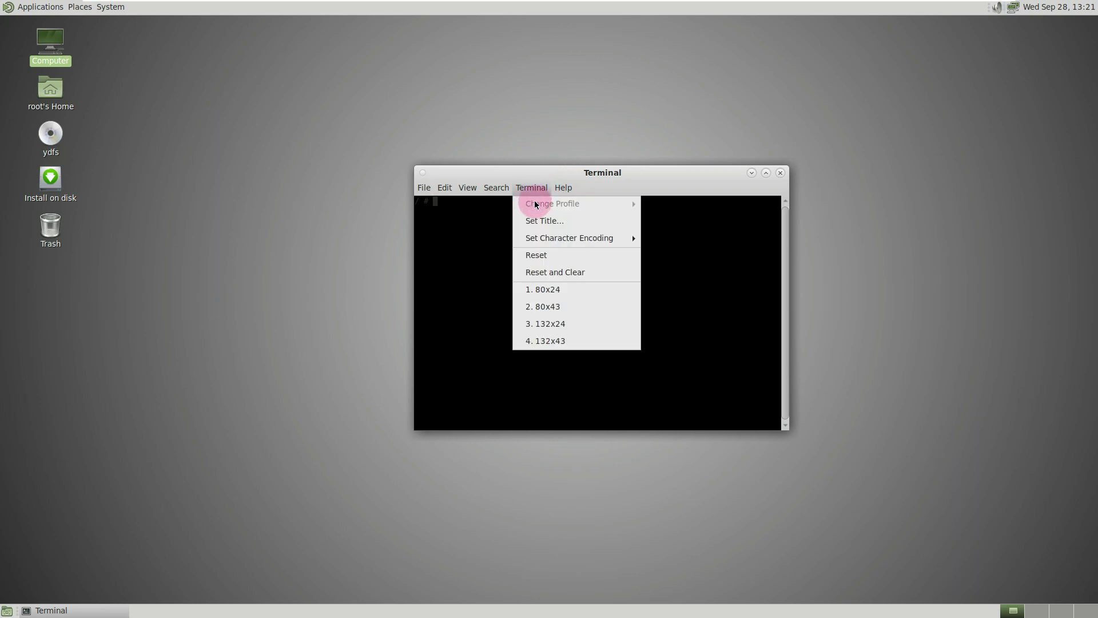
mouse_move(544, 238)
click(482, 210)
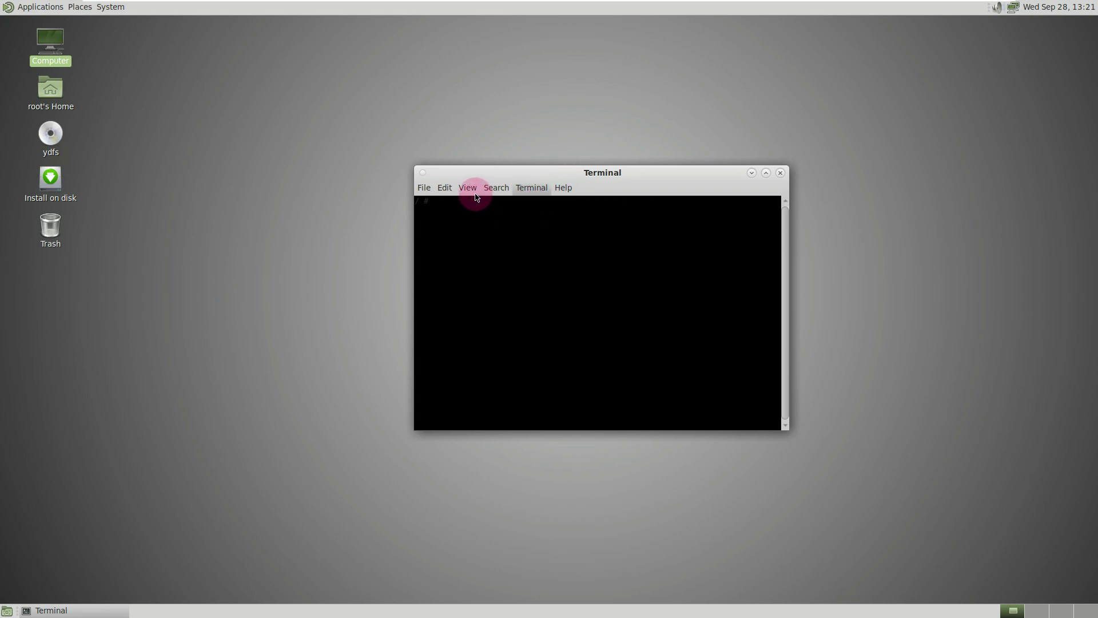
click(468, 189)
mouse_move(425, 190)
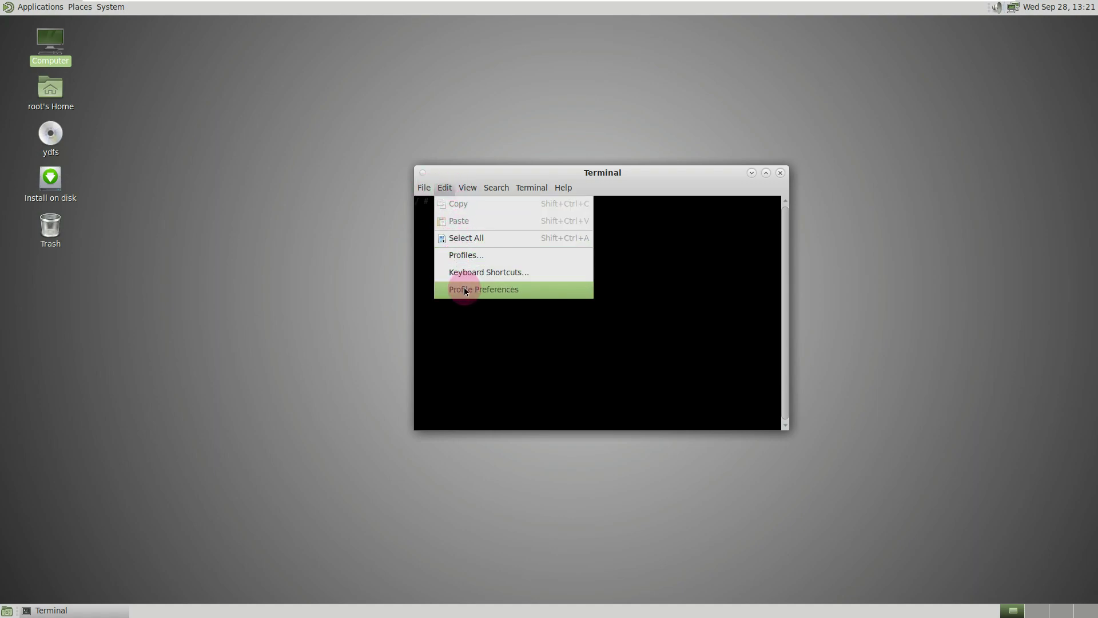
click(464, 289)
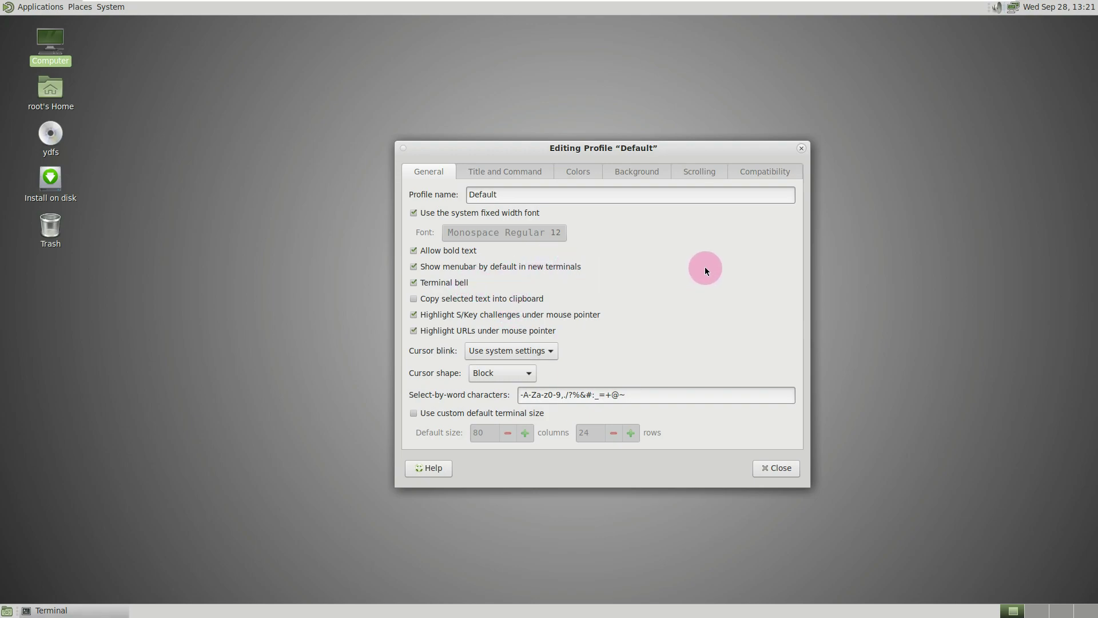
click(483, 172)
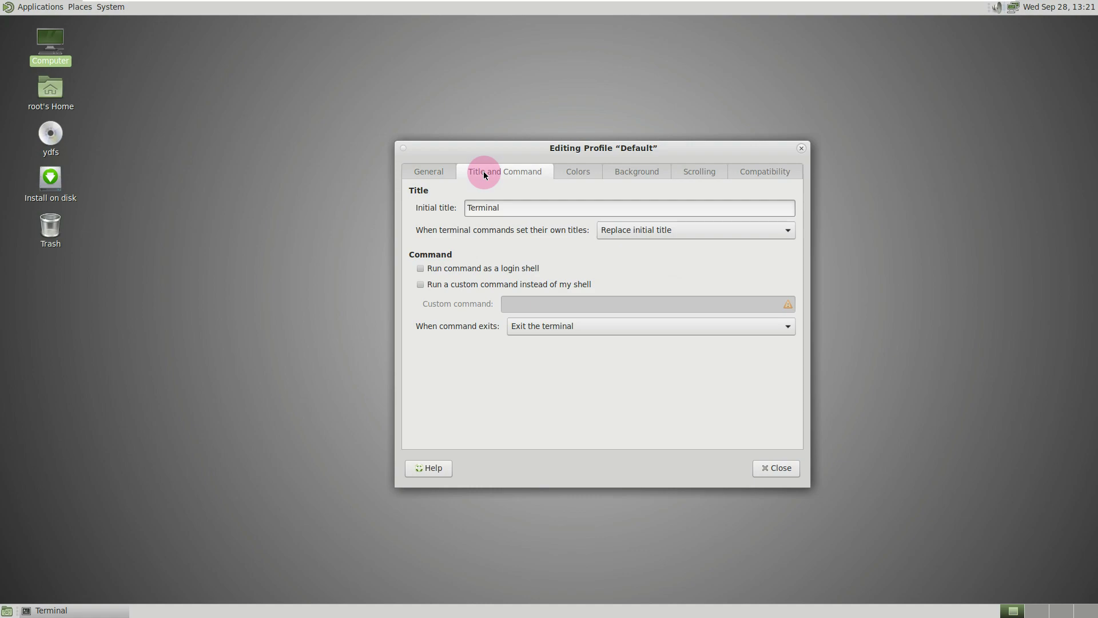
- Turn off the system theme colors for the Default profile and choose the Black on white built-in scheme
click(569, 175)
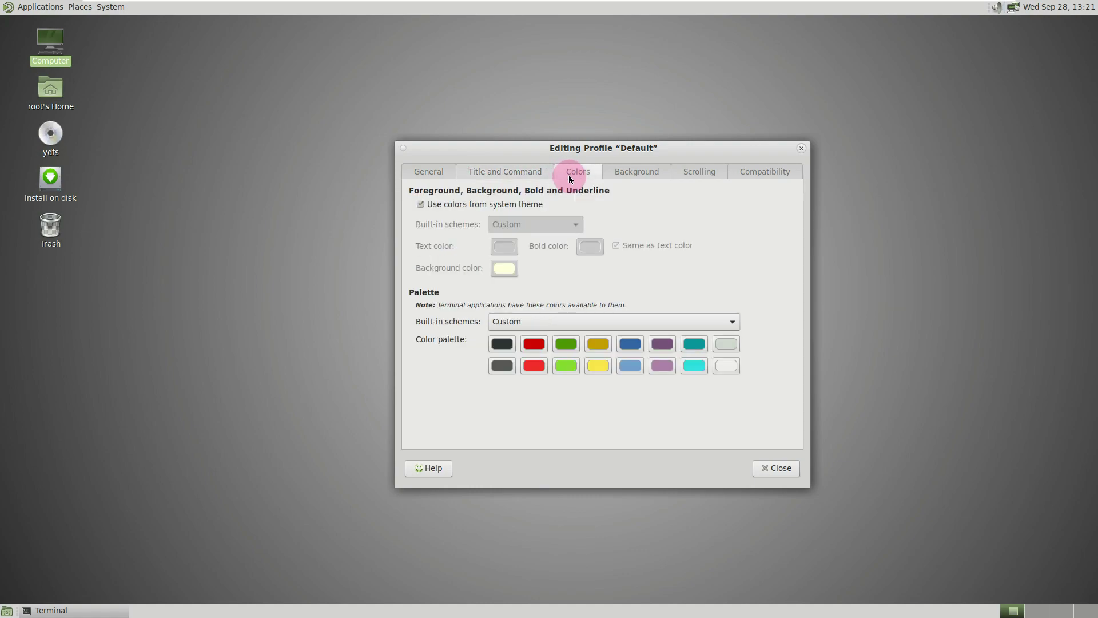
click(495, 212)
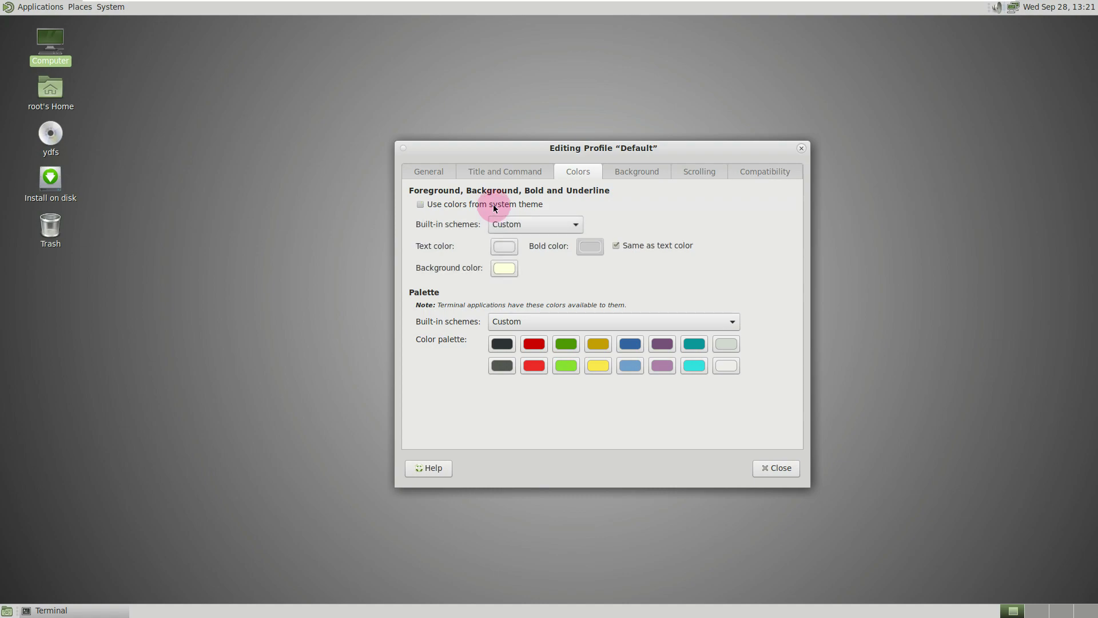
click(495, 209)
click(496, 209)
click(495, 207)
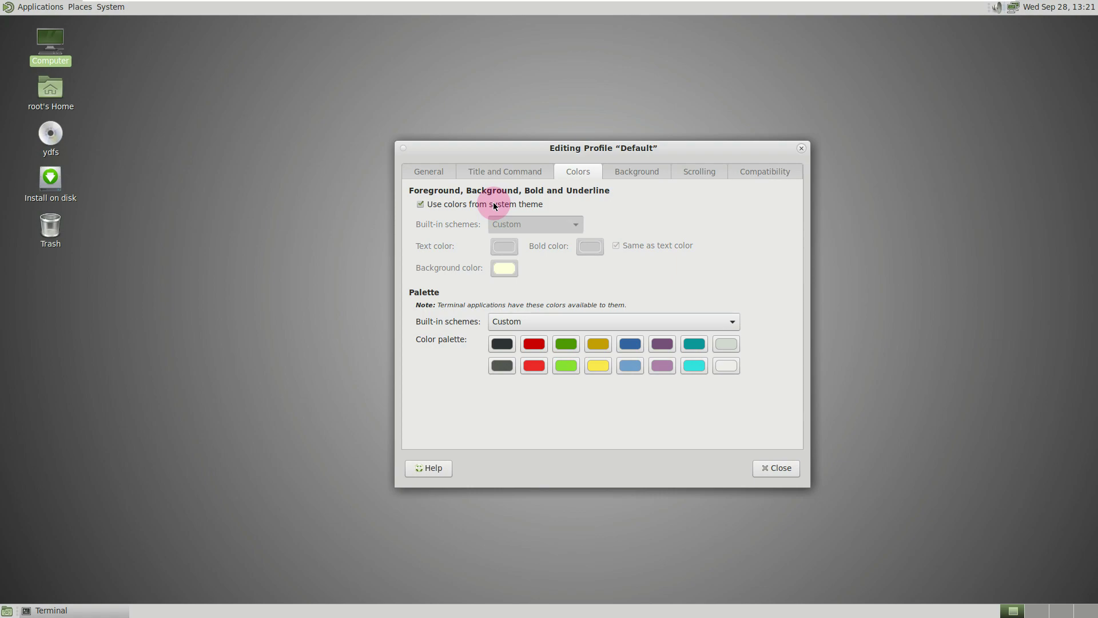
click(496, 207)
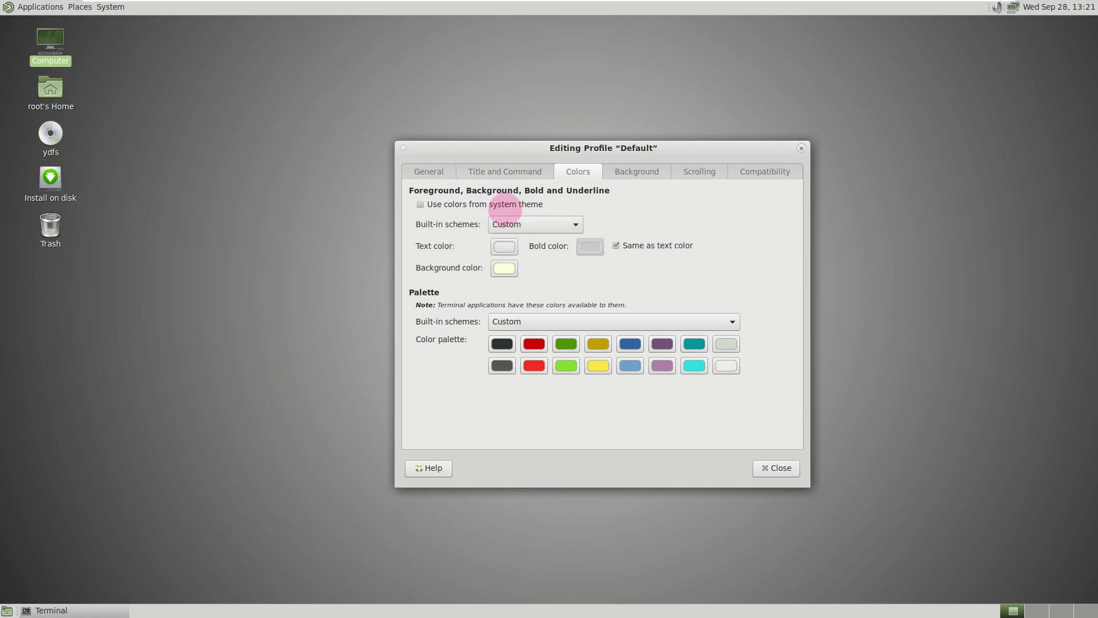
click(524, 226)
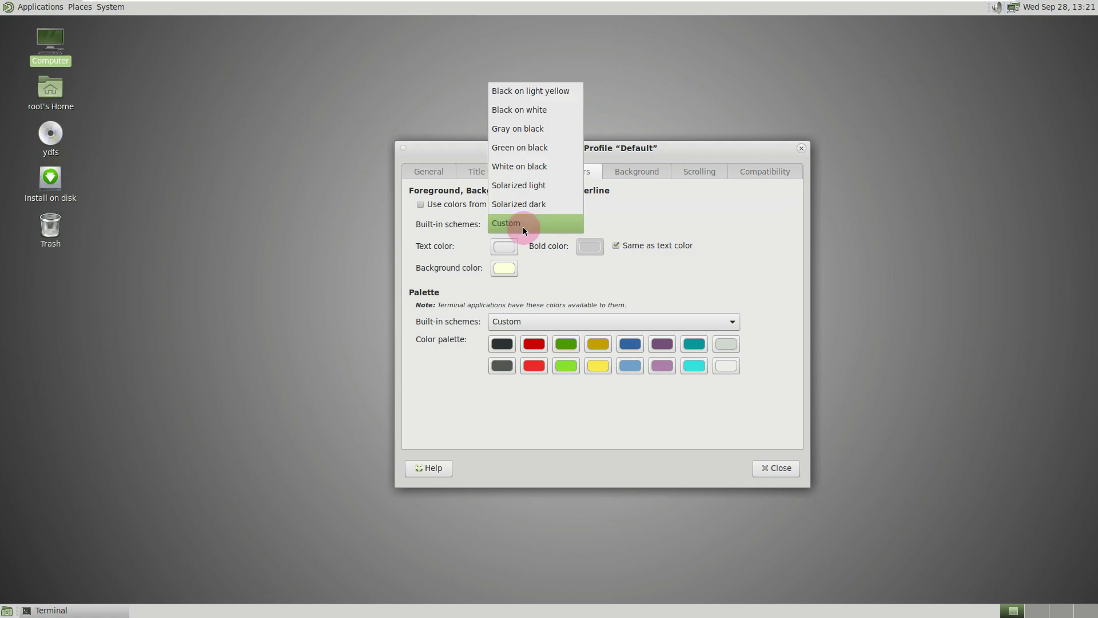
click(529, 110)
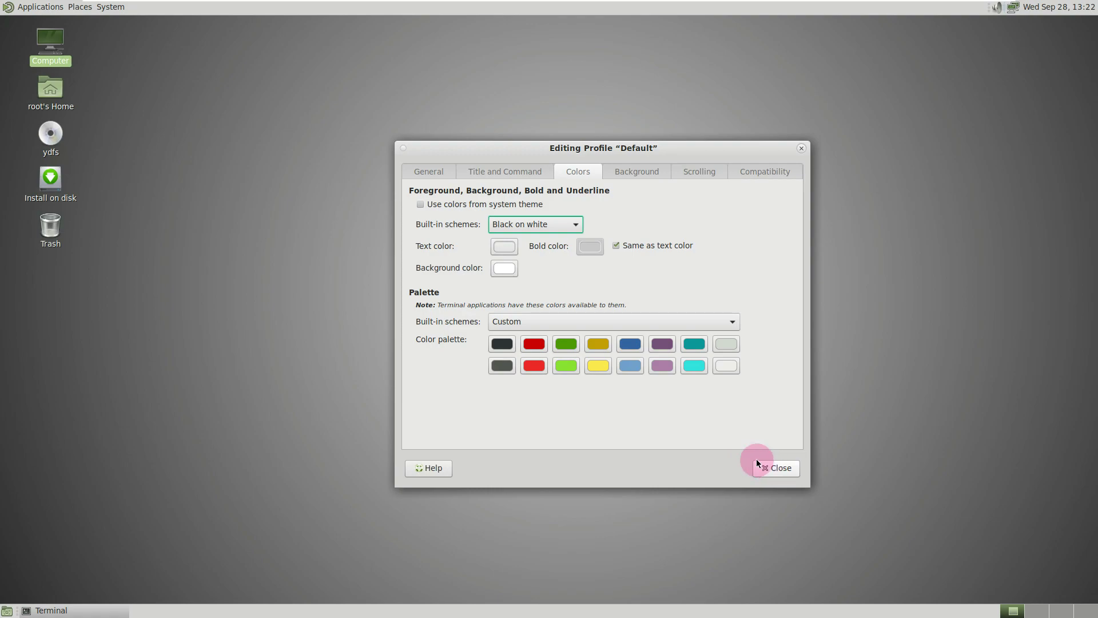
- Switch the system theme colors on and off again, and close the profile editor from the General settings
click(521, 206)
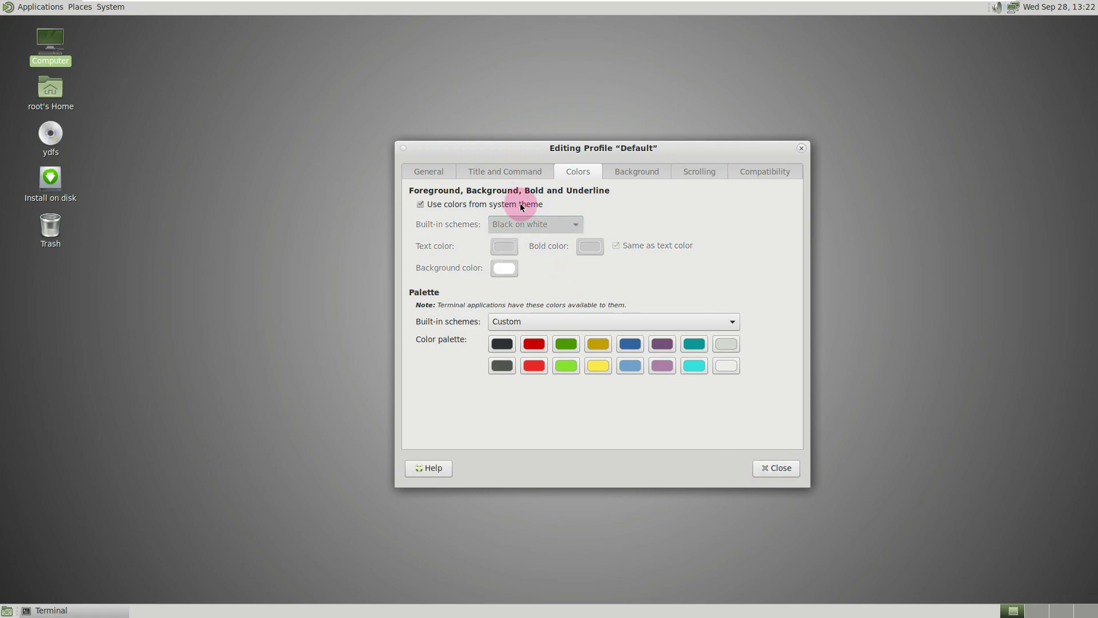
click(522, 206)
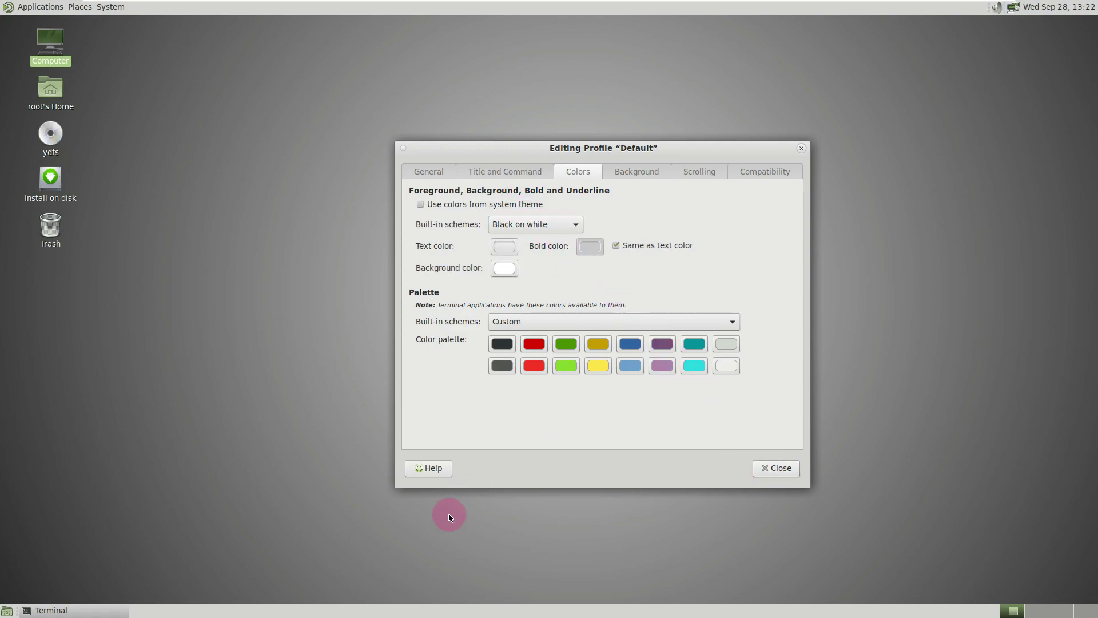
click(432, 172)
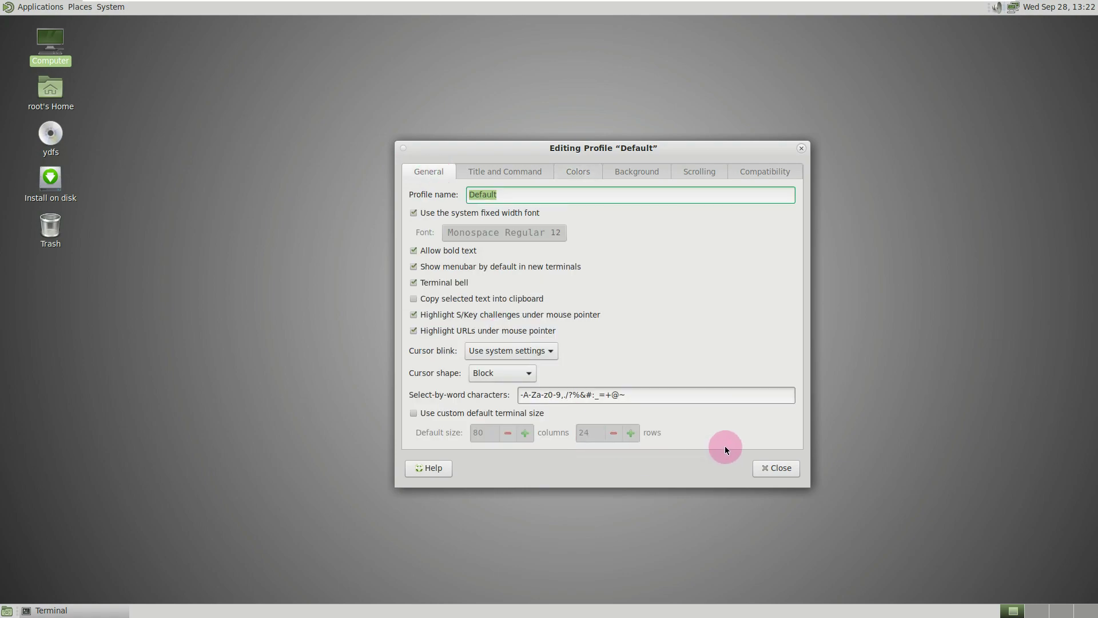
click(769, 467)
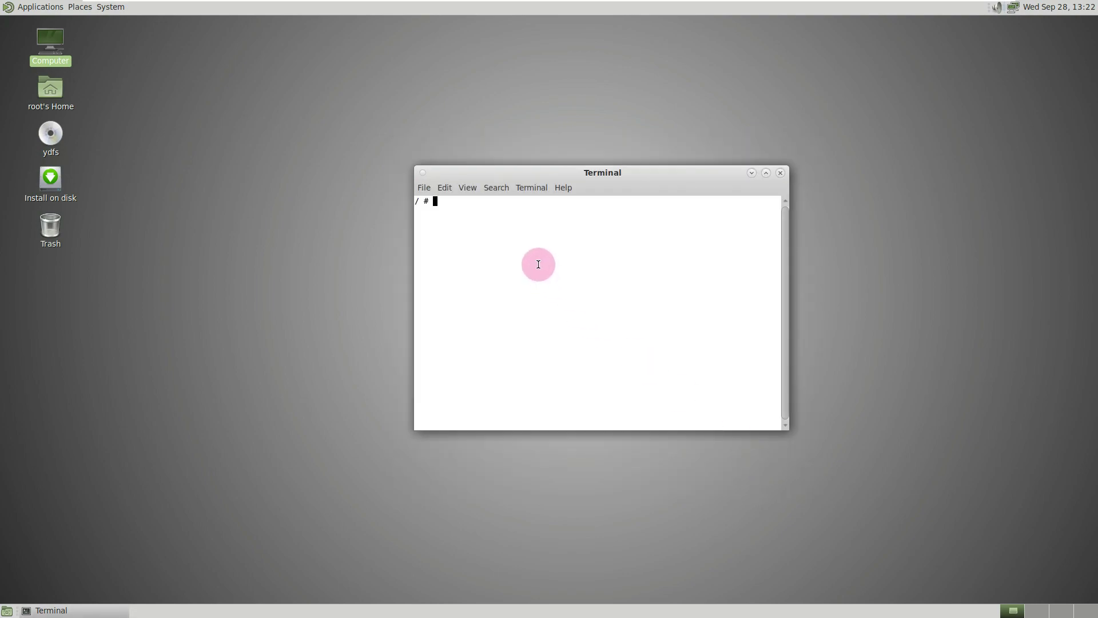
- Query the kernel, graphics and processor information in the terminal with uname -a, inxi -G and lscpu
text(uname -a)
key(Return)
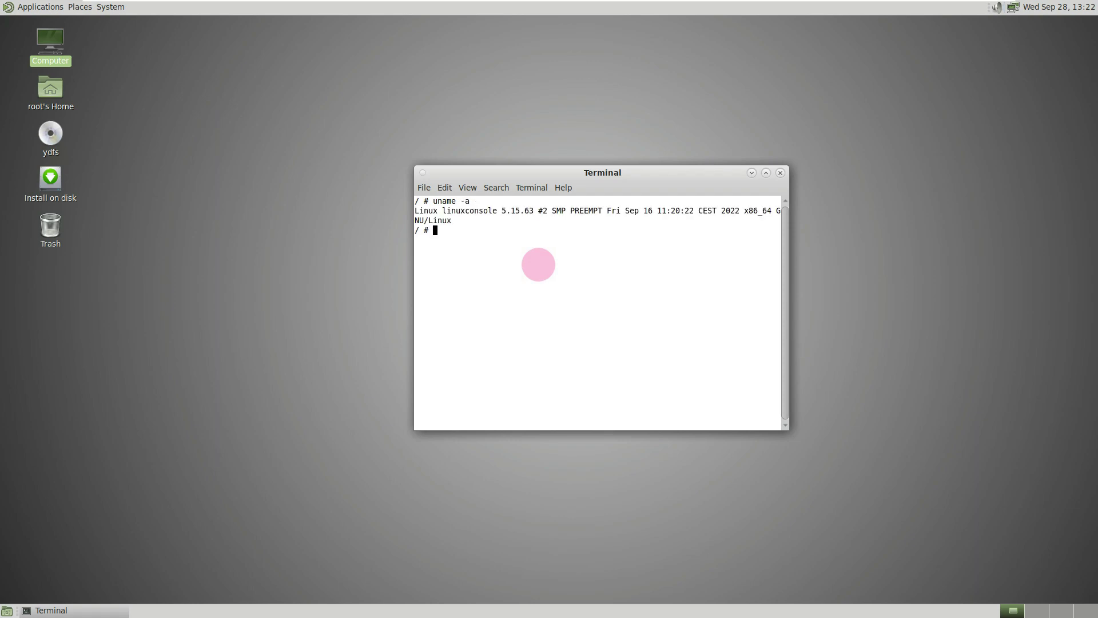
text(inxi -G)
key(Return)
text(lscpu)
key(Return)
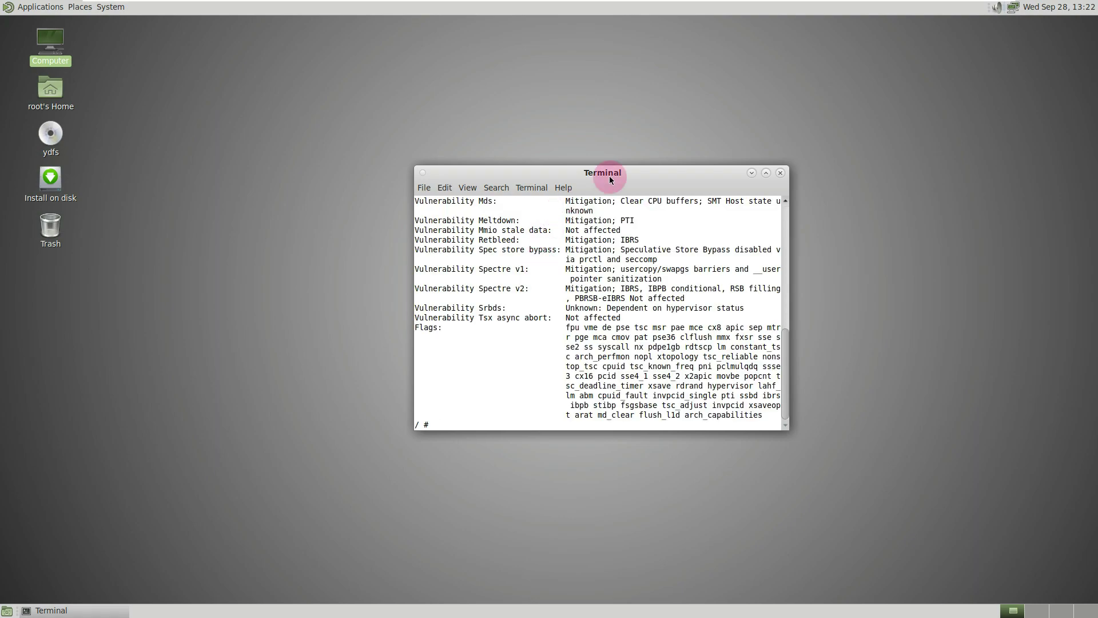
- Maximize the terminal window and query the kernel details with uname -a and uname -r
click(766, 172)
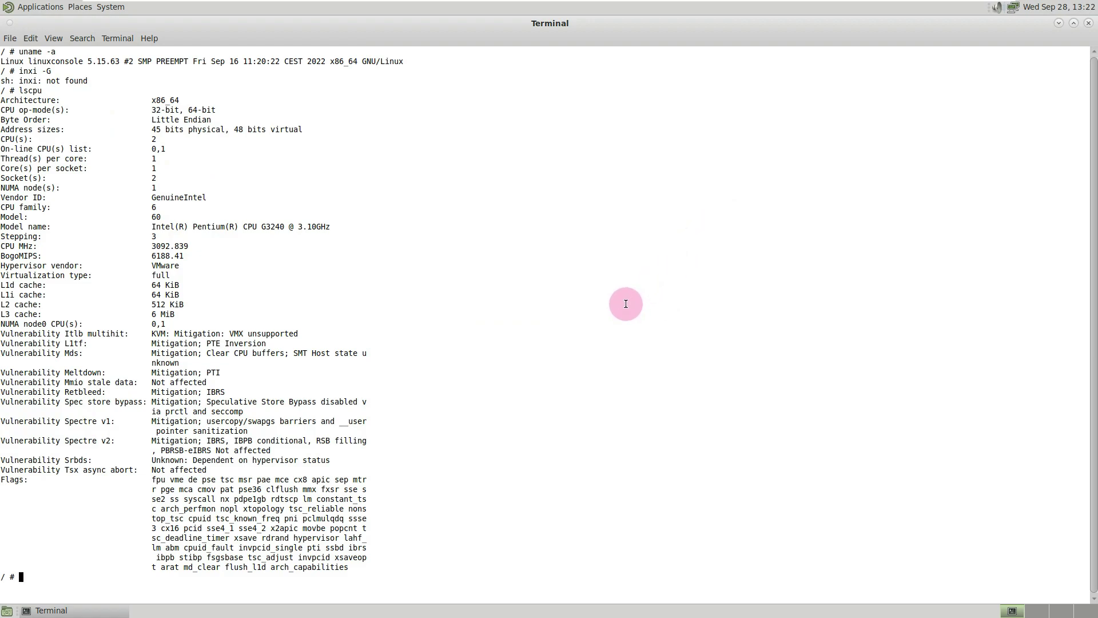
text(uname -a)
key(Return)
text(uname -r)
key(Return)
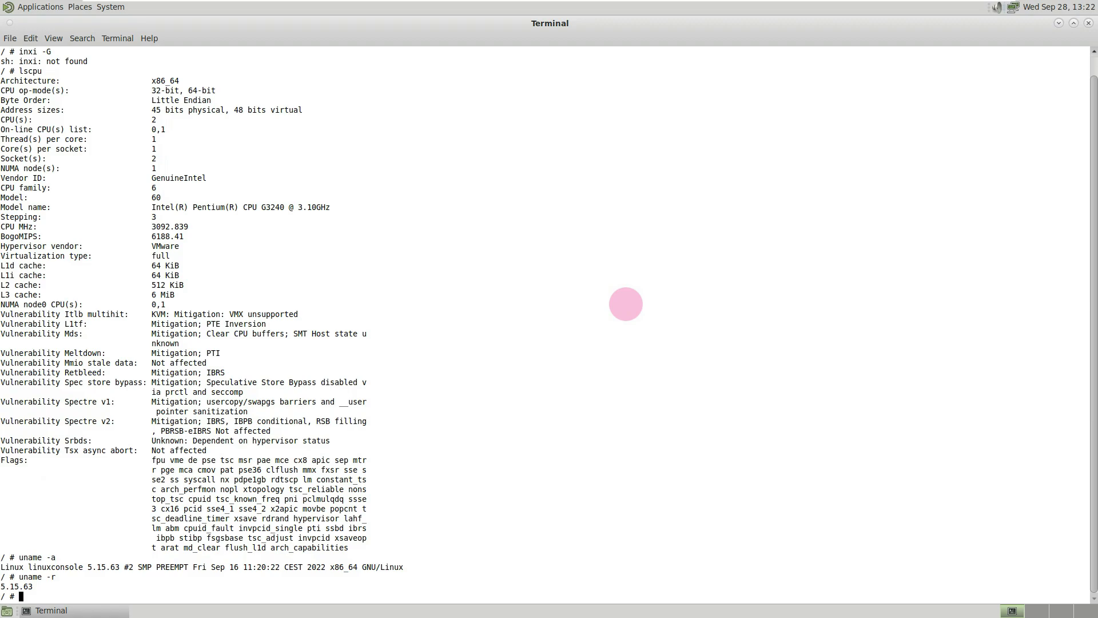
- Try to run htop in the terminal and end the session with exit
text(htop)
key(Return)
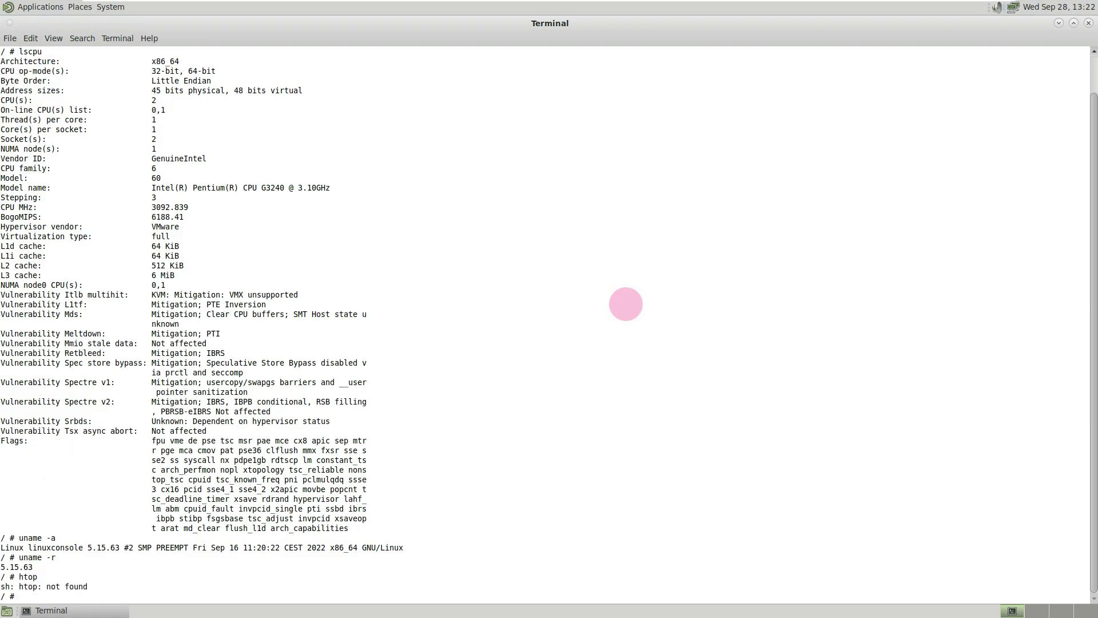
text(exit)
key(Return)
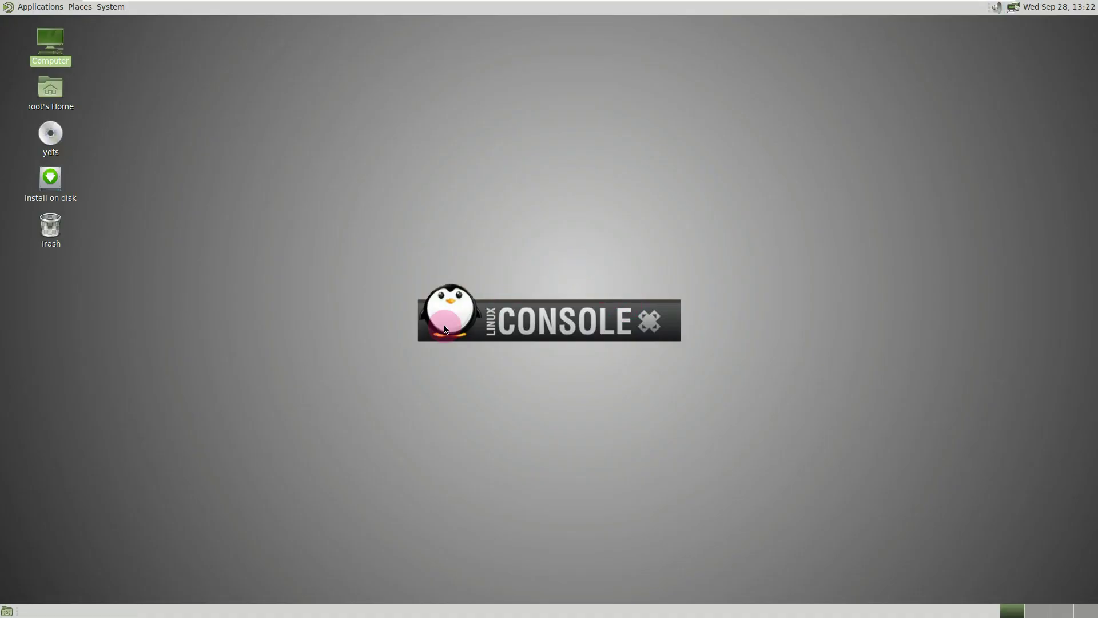
- Look through the Education, Games, Graphics and Office application categories and launch the LibreOffice start center
click(10, 9)
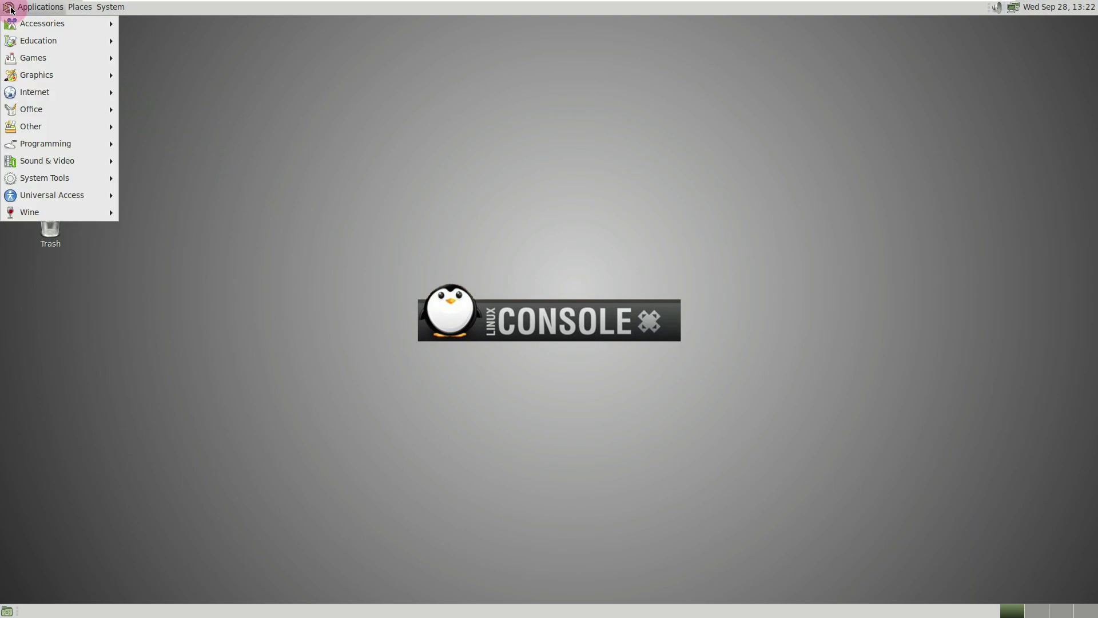
mouse_move(28, 22)
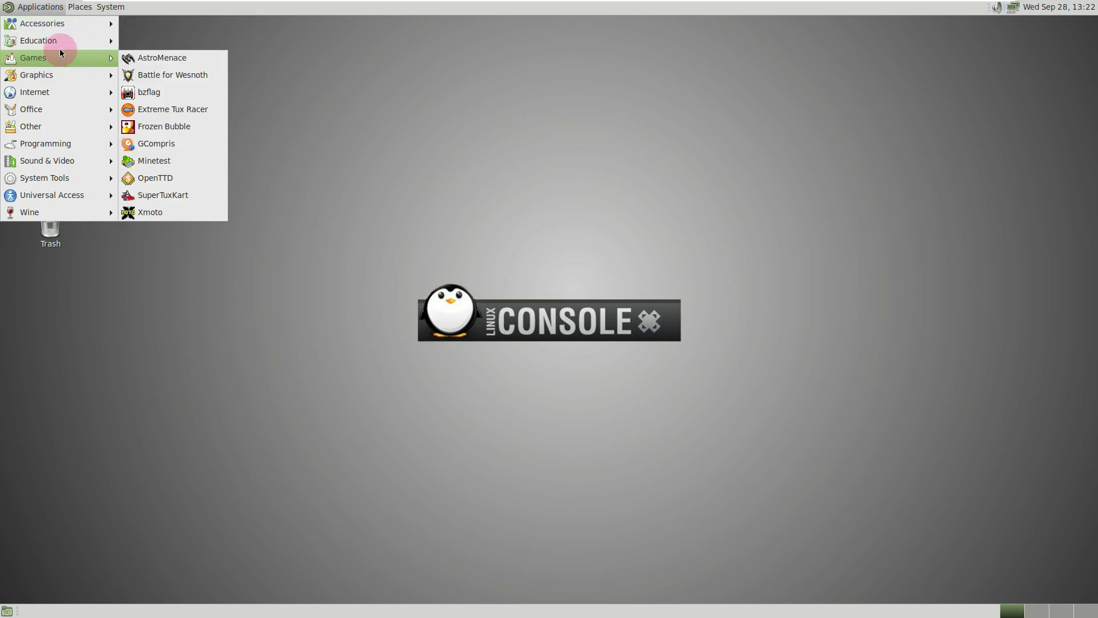
mouse_move(60, 47)
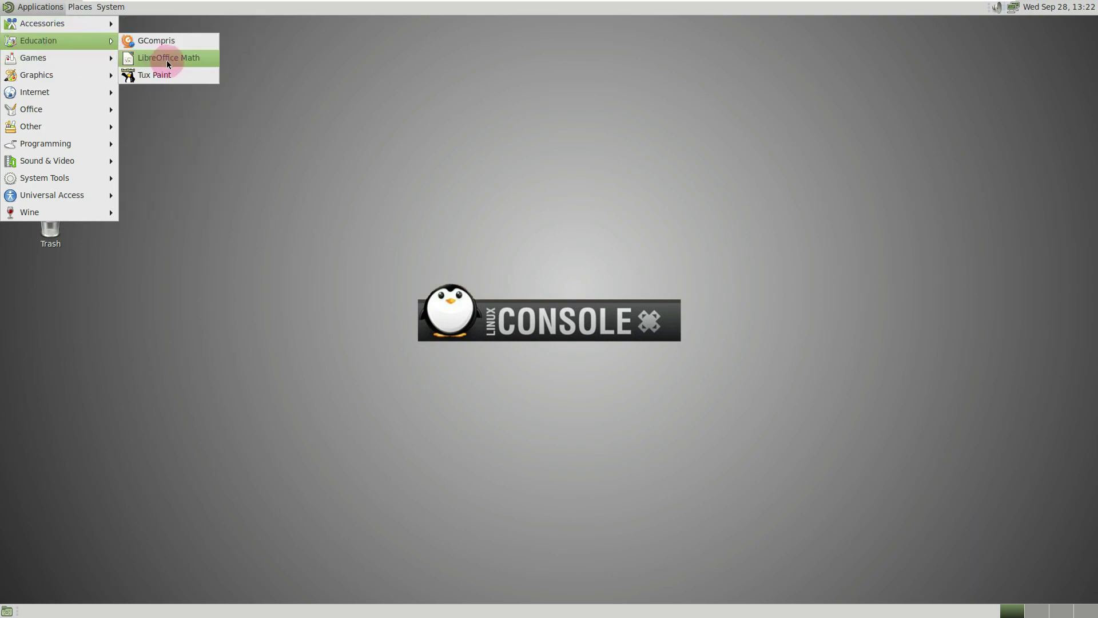
mouse_move(98, 57)
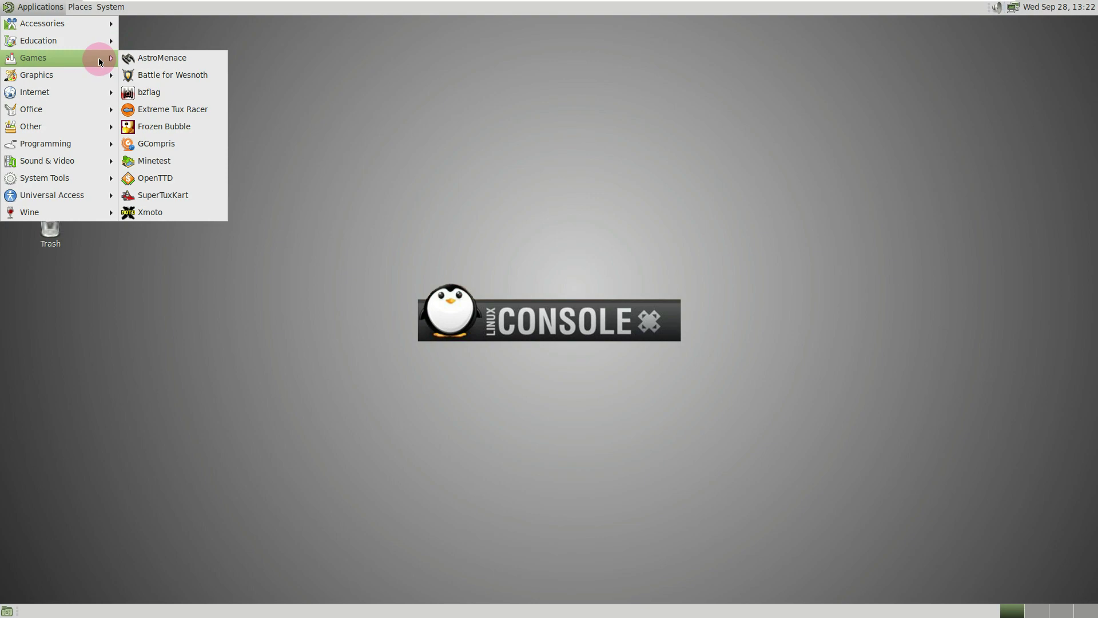
mouse_move(80, 78)
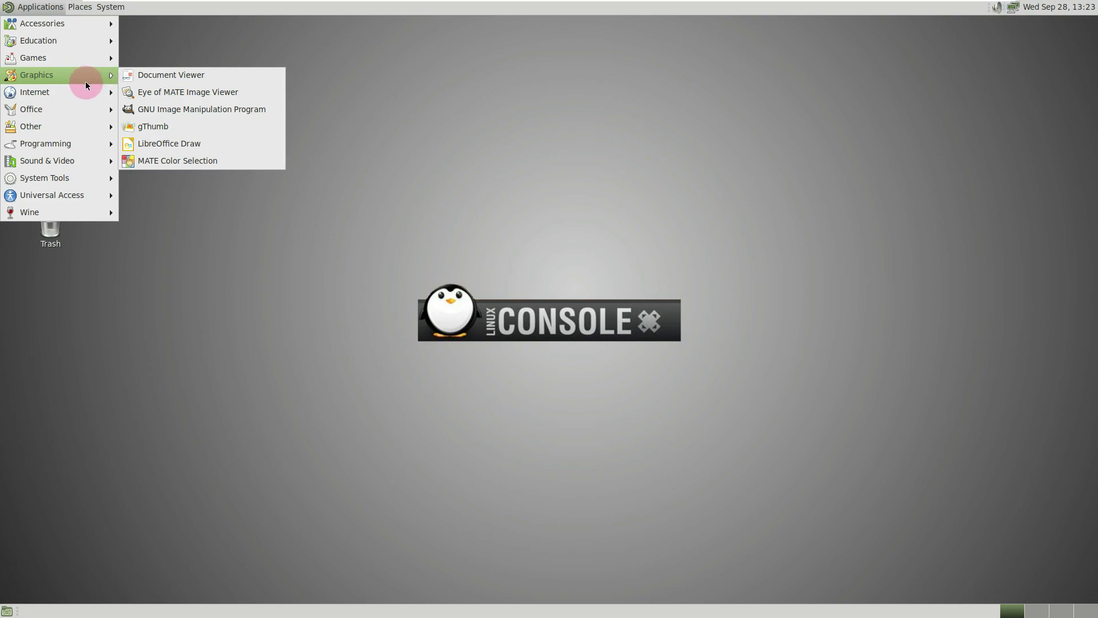
mouse_move(86, 104)
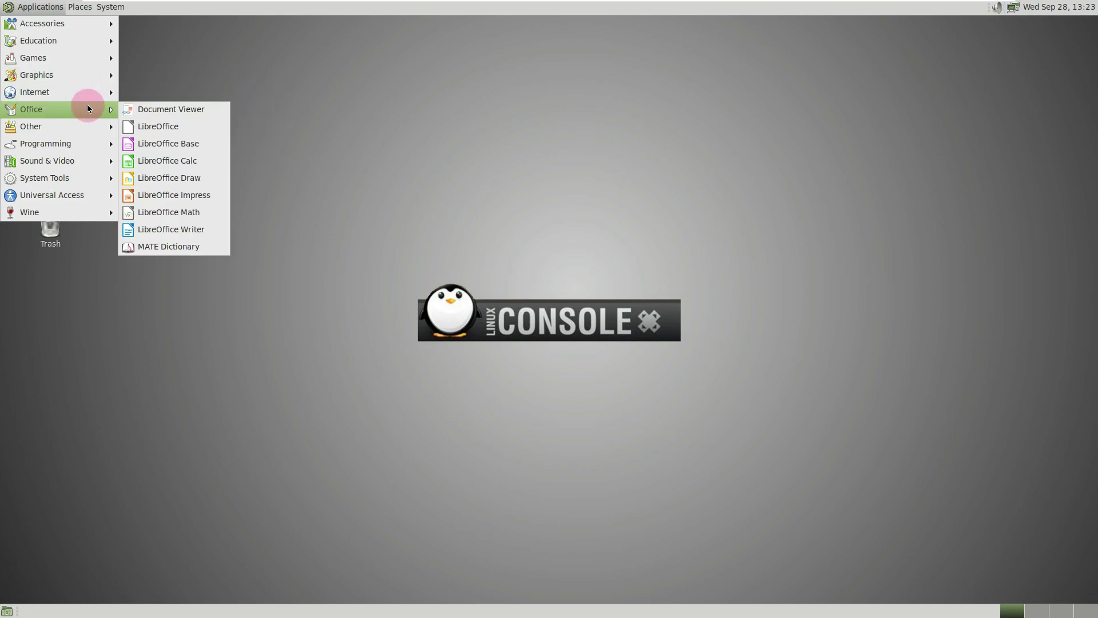
click(145, 121)
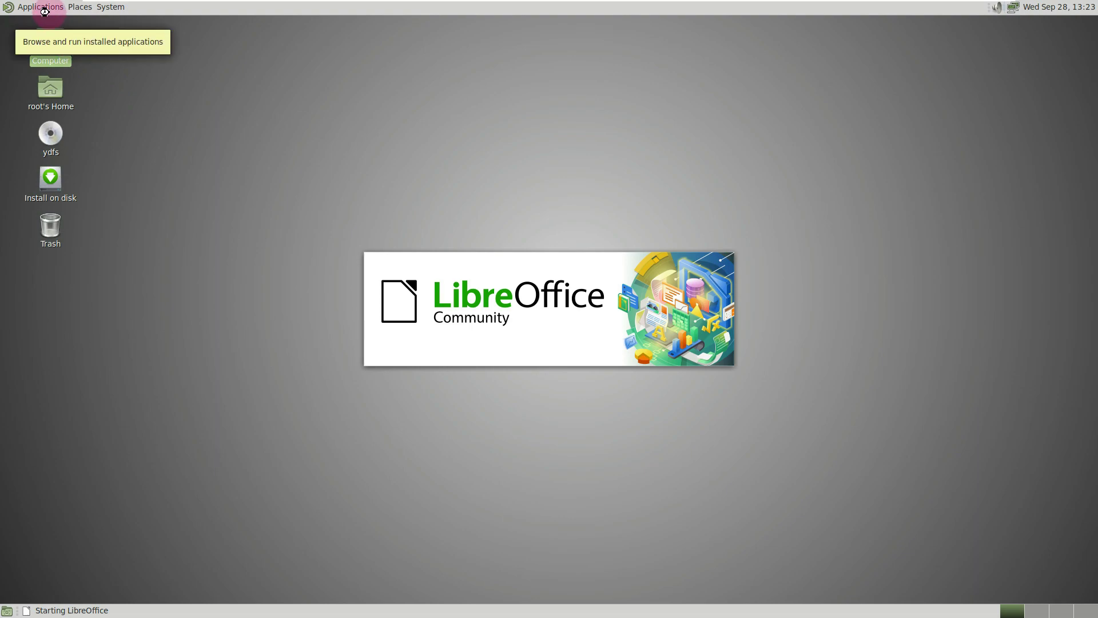
- Look through the Wine, System Tools, Programming and Other application categories and launch Latest Firefox
click(45, 12)
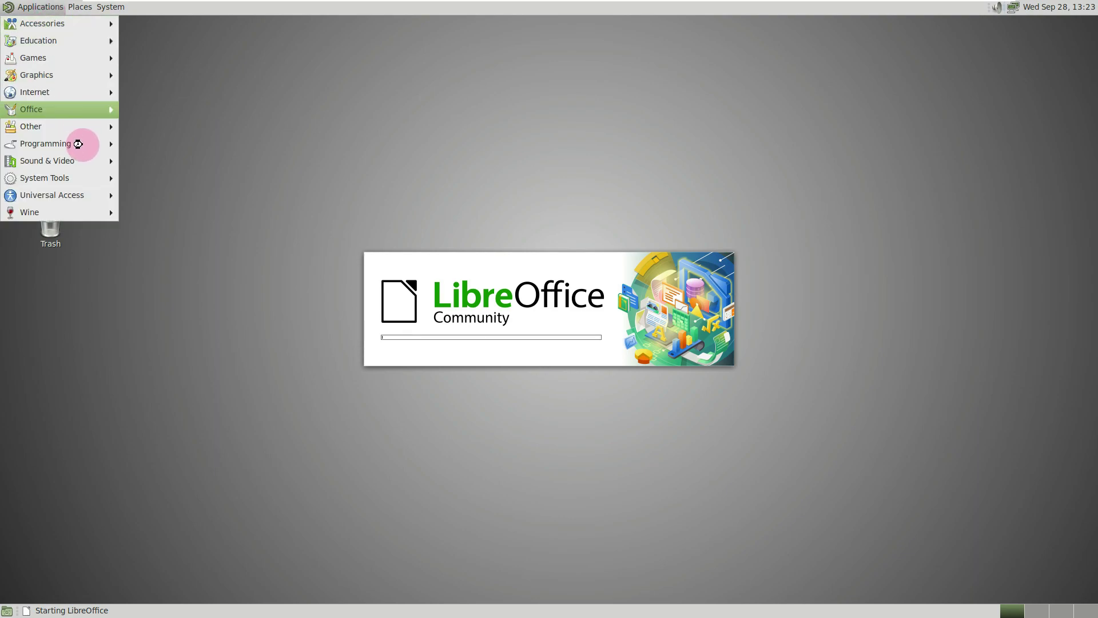
mouse_move(79, 206)
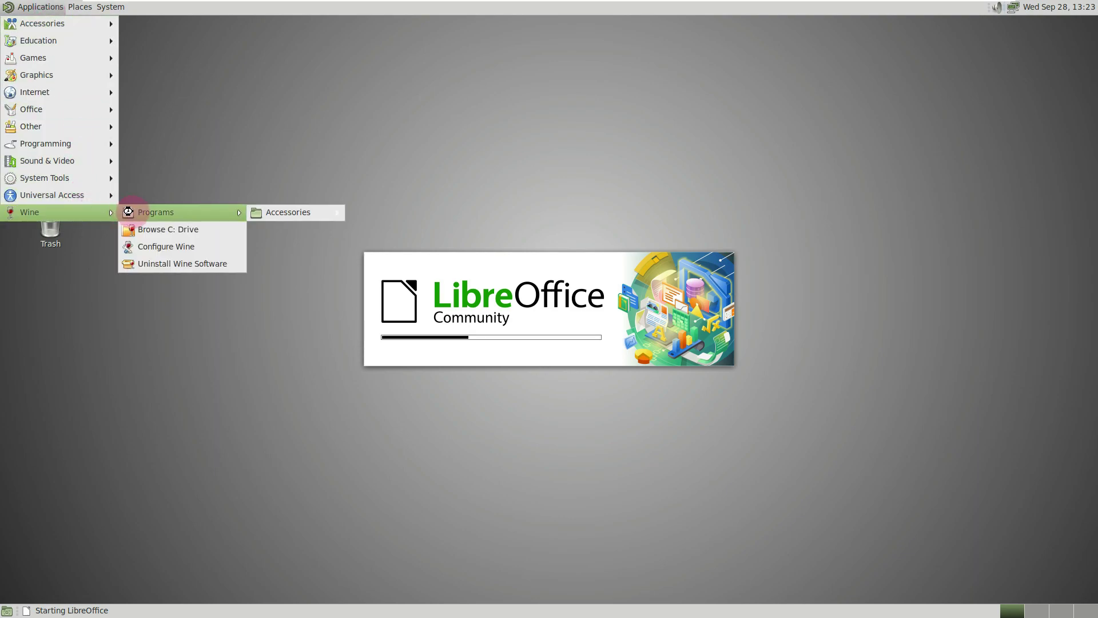
mouse_move(100, 173)
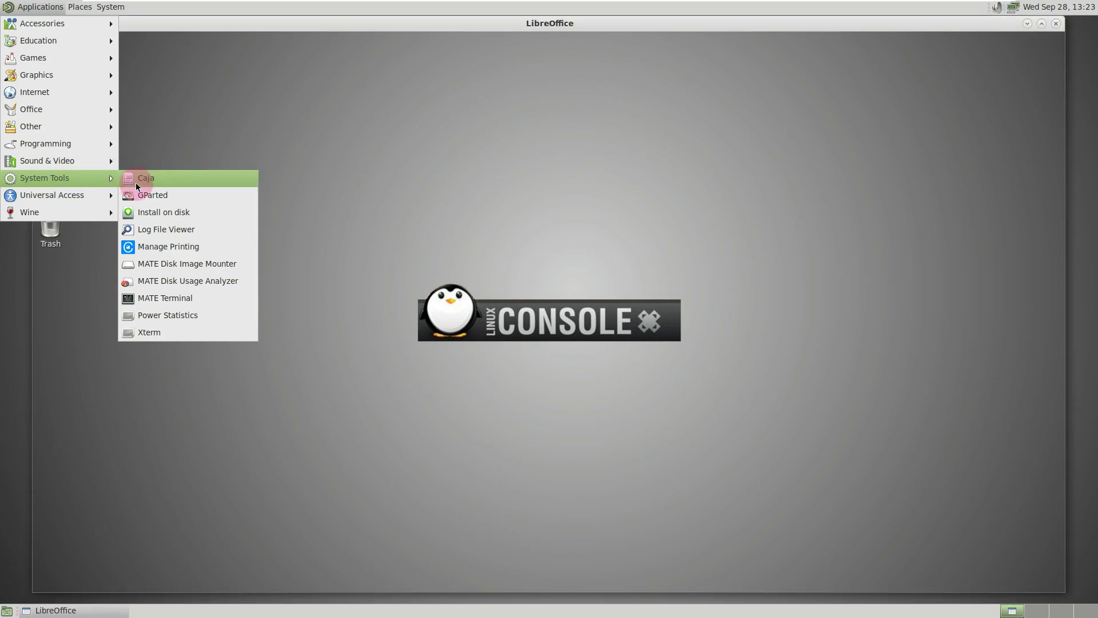
mouse_move(70, 163)
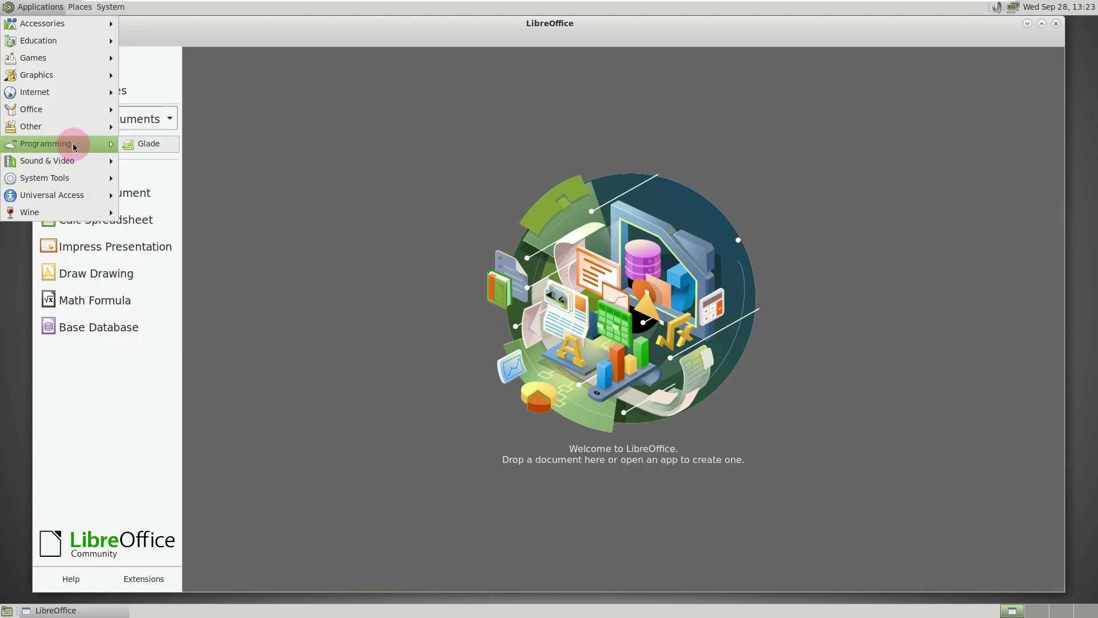
mouse_move(75, 122)
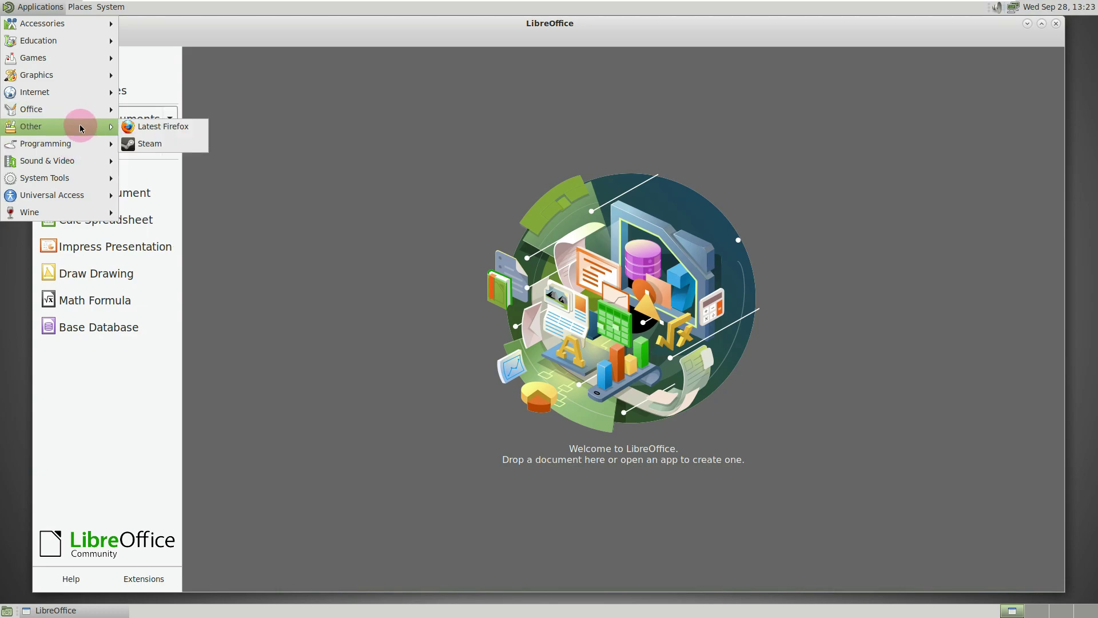
click(166, 129)
- View the version information in the About LibreOffice dialog and close the dialog
click(93, 40)
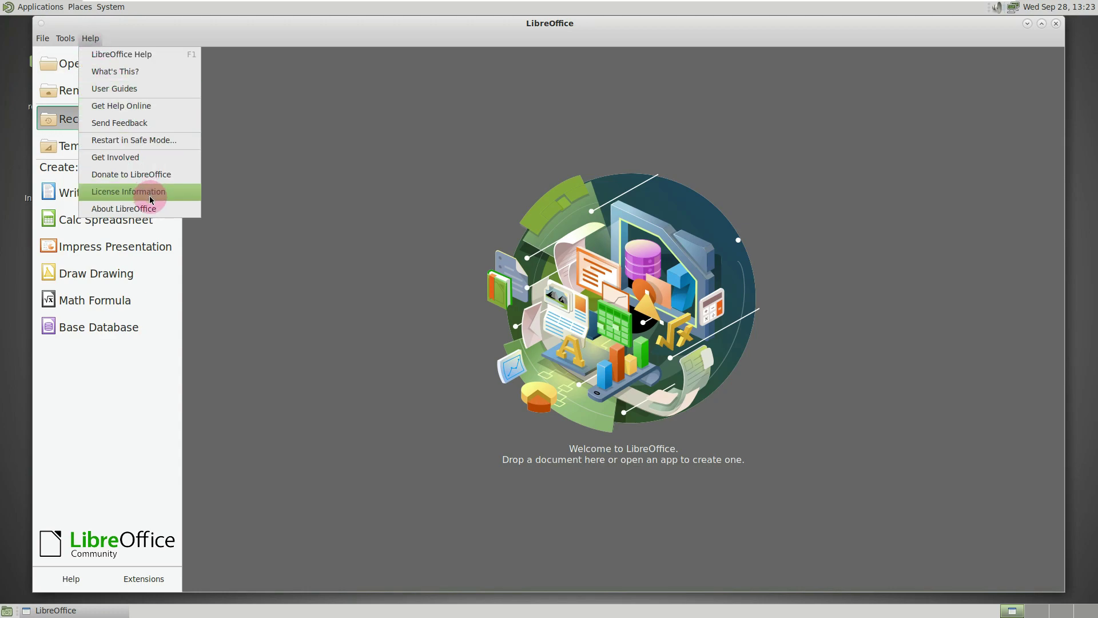
click(238, 176)
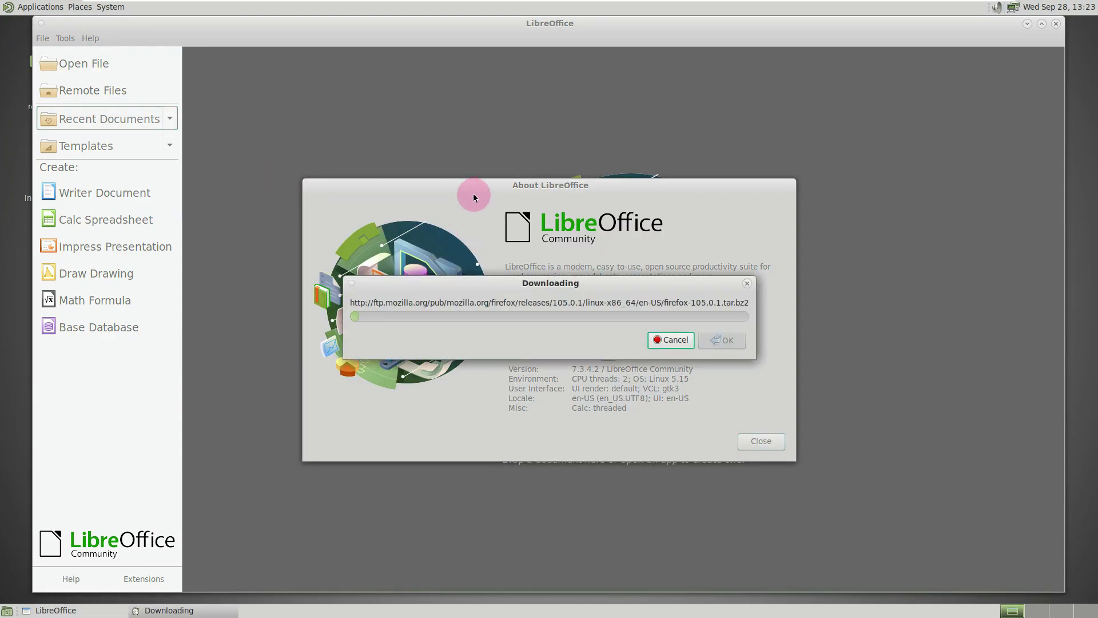
click(760, 440)
click(760, 438)
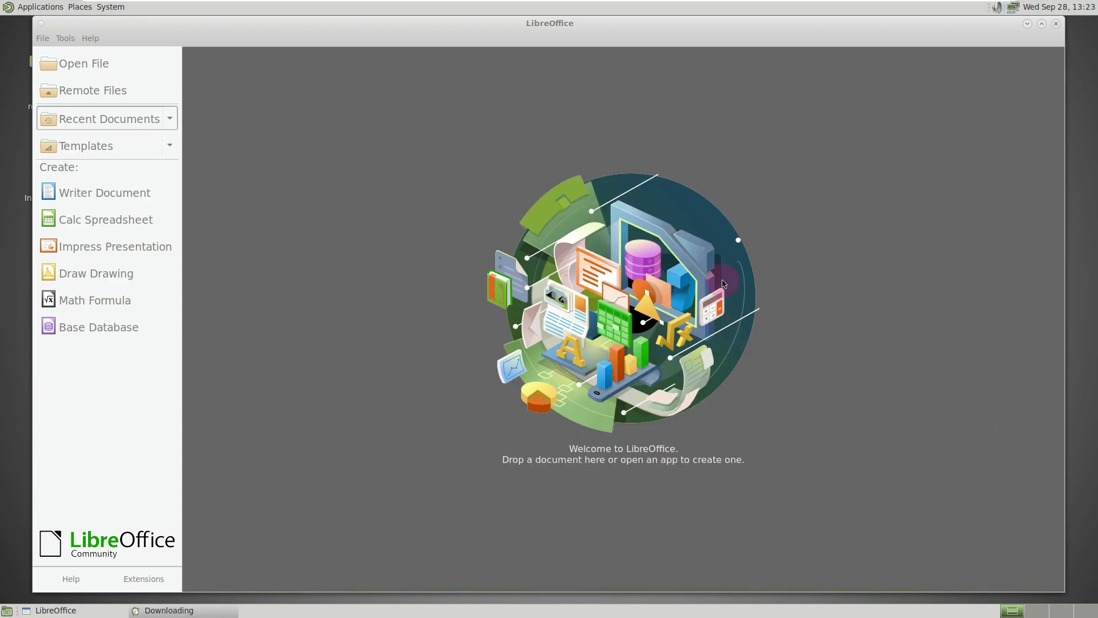
- Close LibreOffice and confirm the completed Firefox 105.0.1 download
click(1057, 27)
click(551, 280)
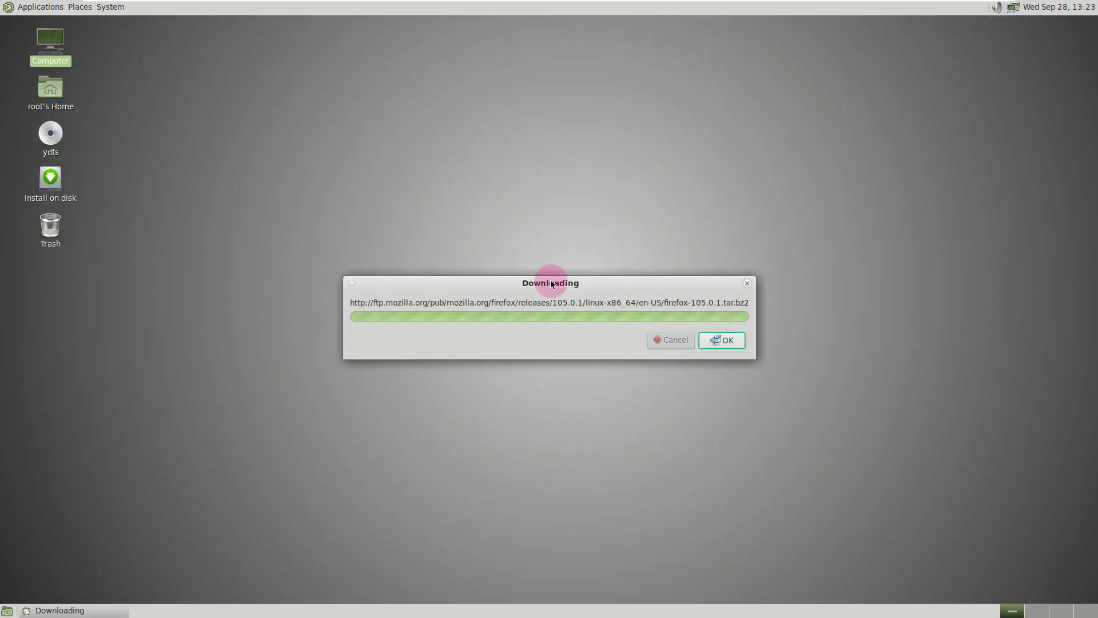
click(733, 344)
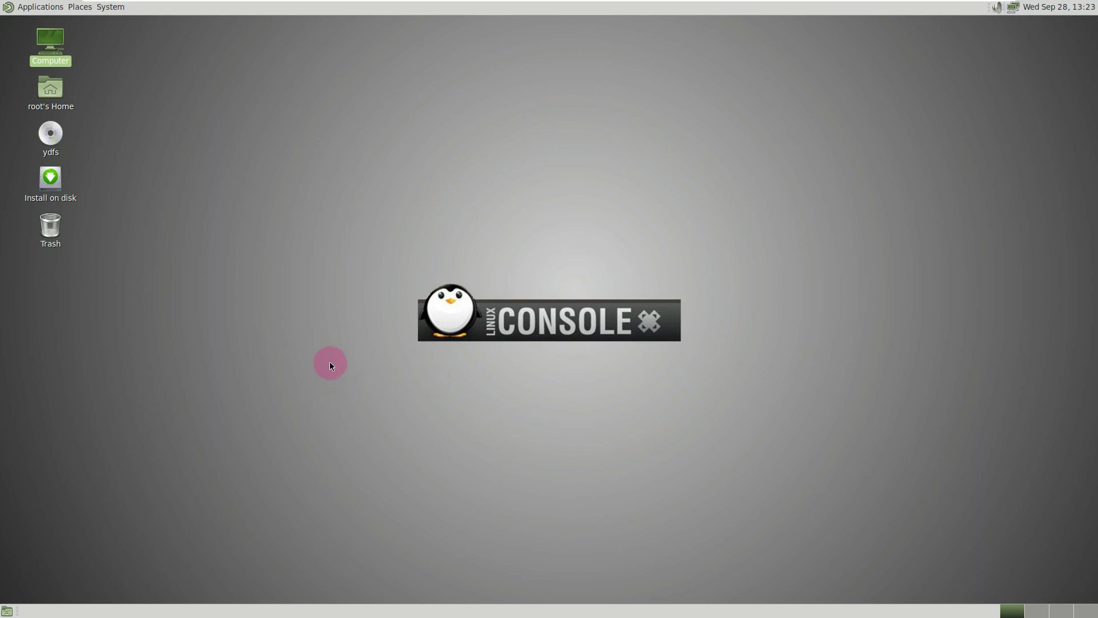
- Look through the Hardware and the Look and Feel preference categories and open the Appearance preferences
click(110, 9)
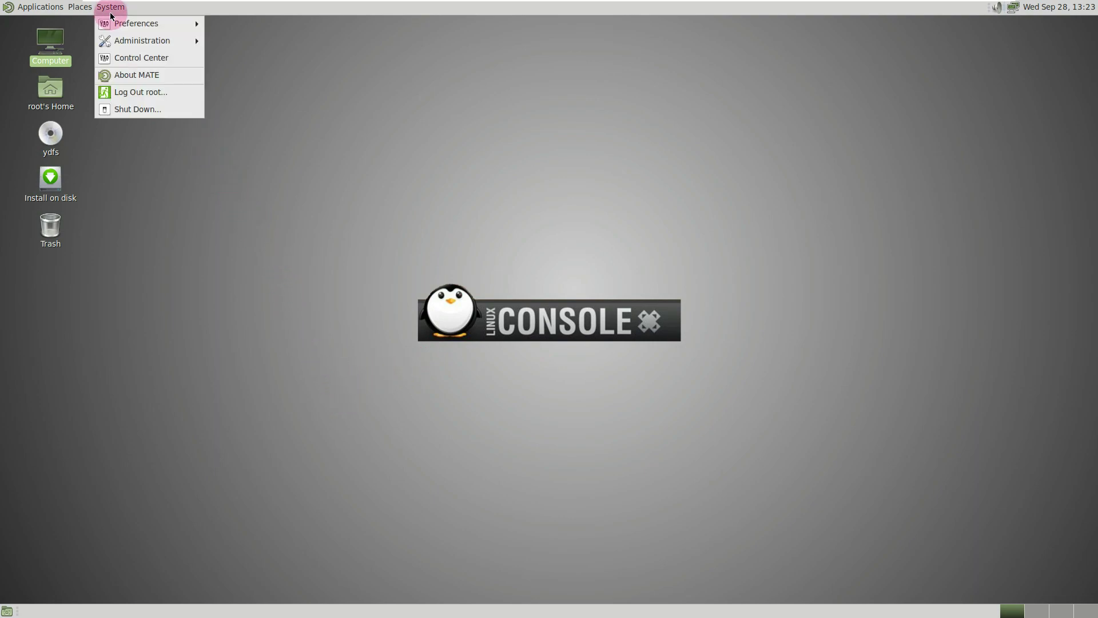
mouse_move(116, 26)
mouse_move(248, 30)
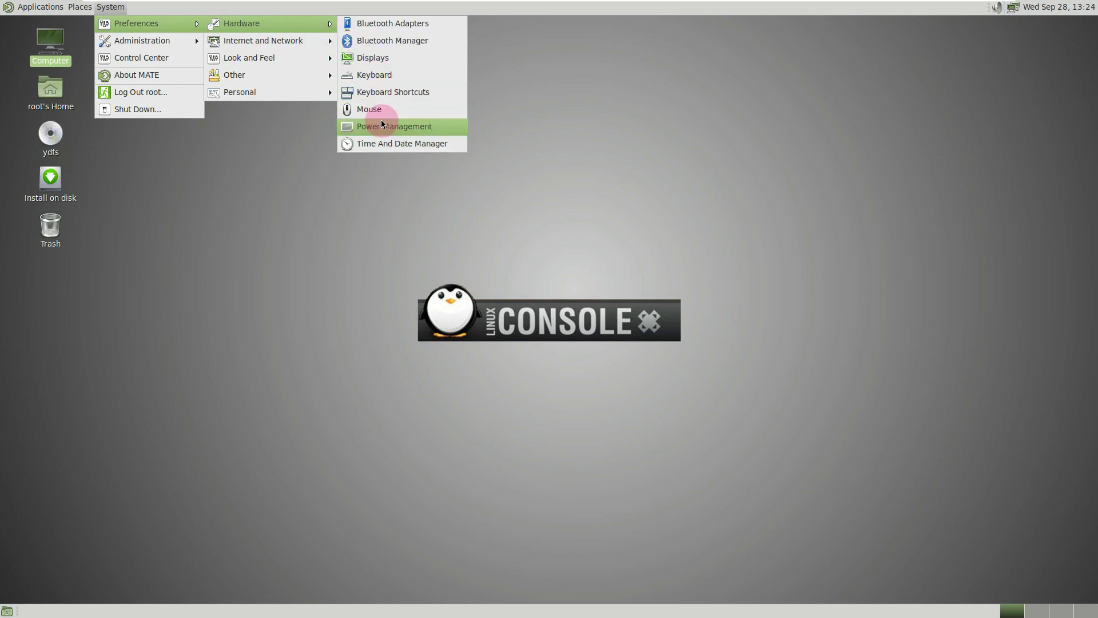
mouse_move(306, 39)
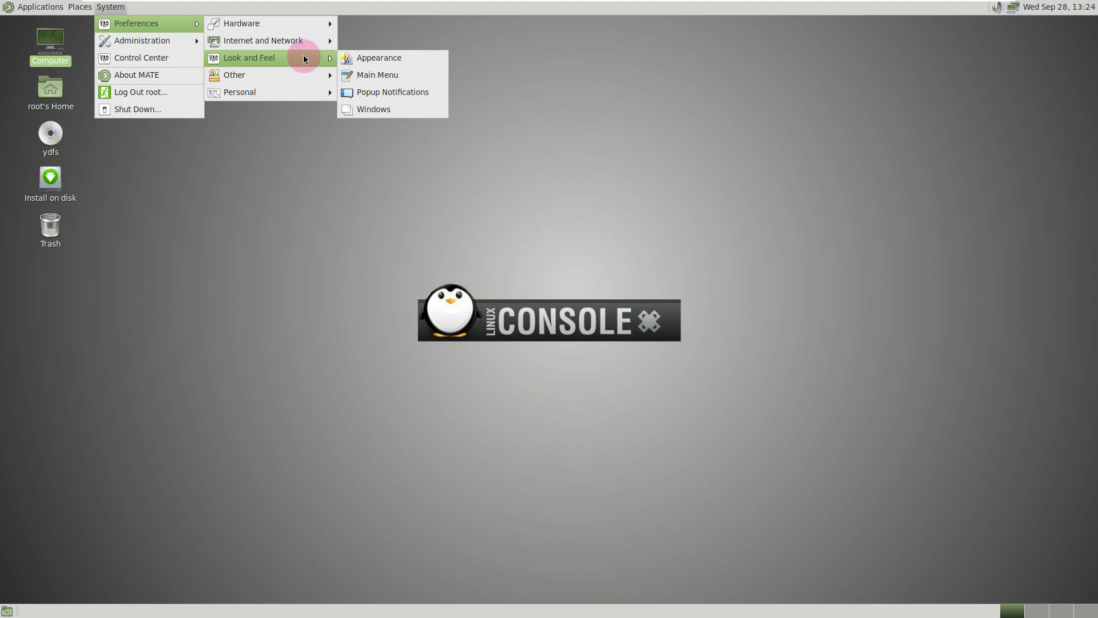
click(386, 57)
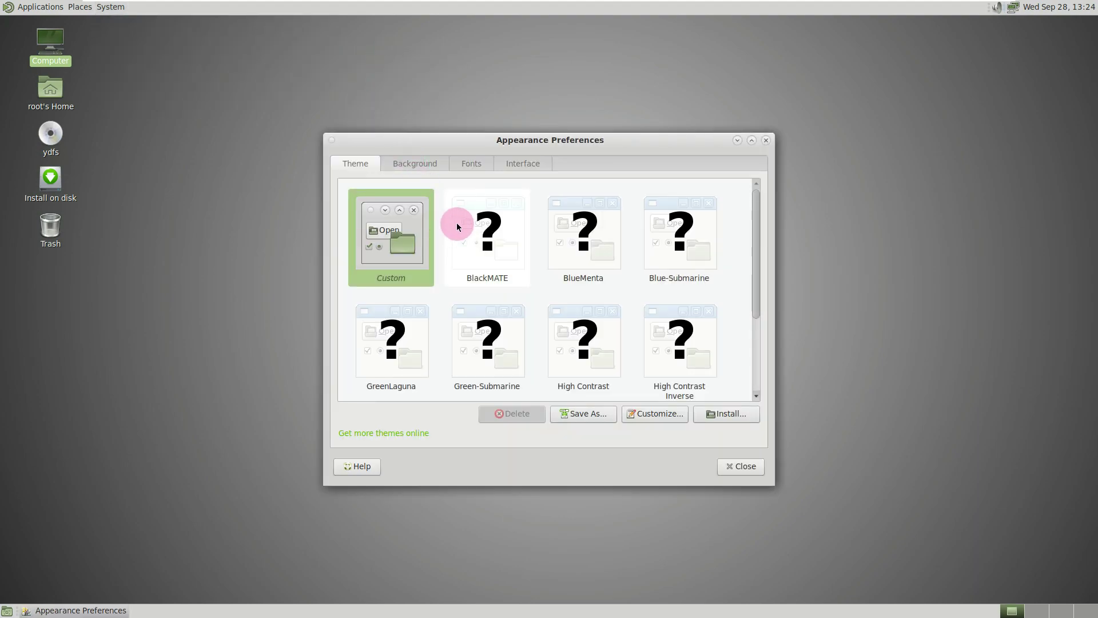
- Review the Background, Fonts and Interface settings in the Appearance preferences
click(424, 164)
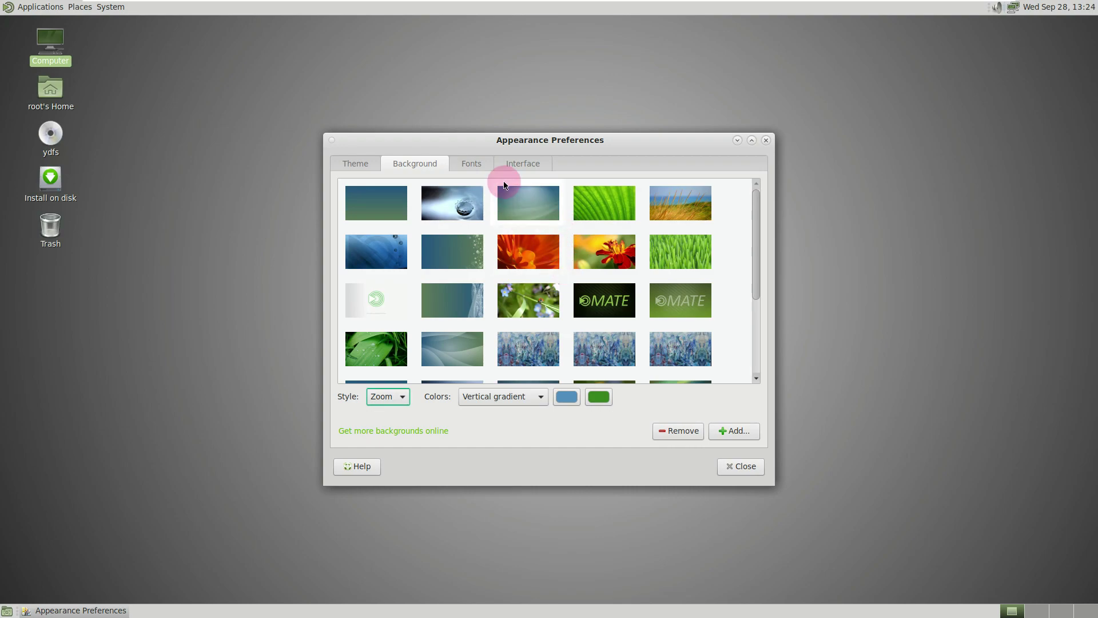
click(481, 167)
click(515, 163)
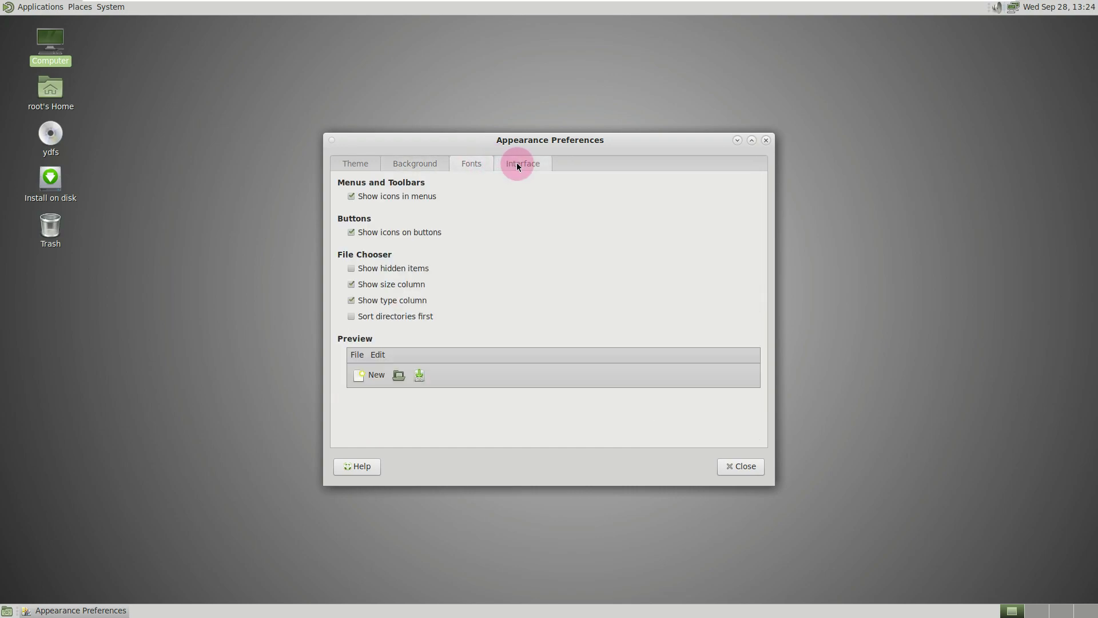
- Browse the available desktop backgrounds and select the water drop image
click(417, 166)
scroll(431, 304, down, 5)
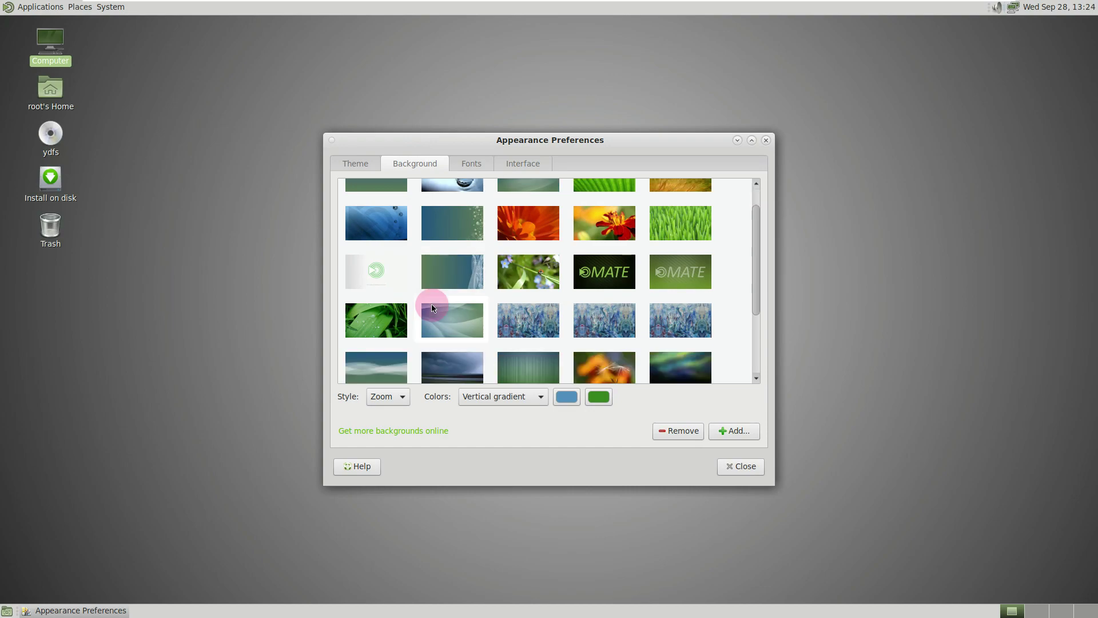
scroll(439, 283, up, 5)
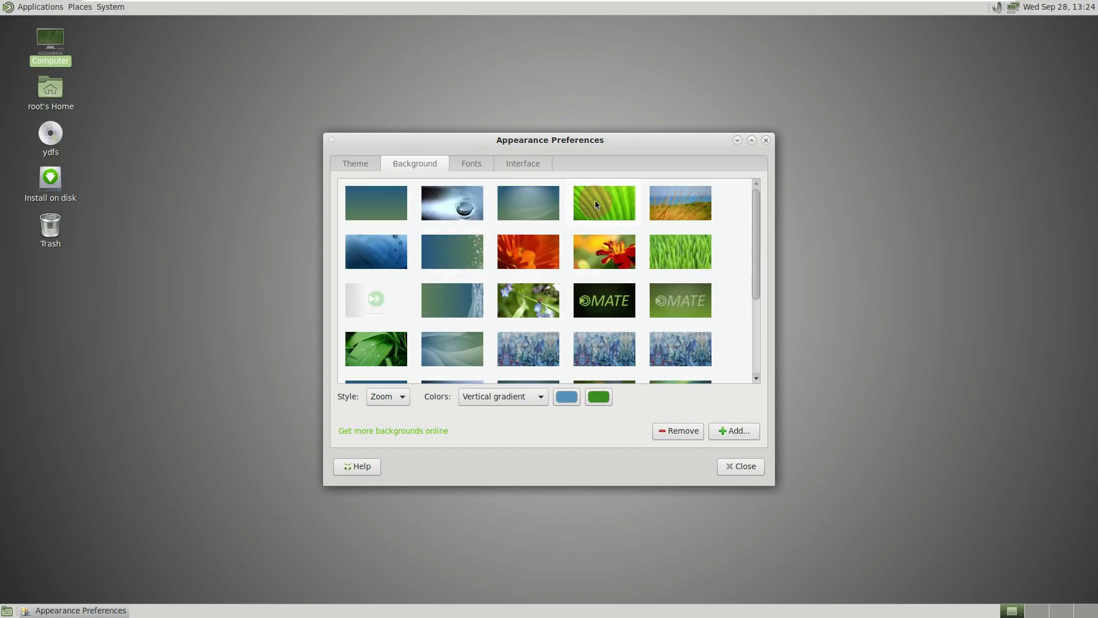
scroll(547, 222, down, 2)
scroll(503, 253, up, 2)
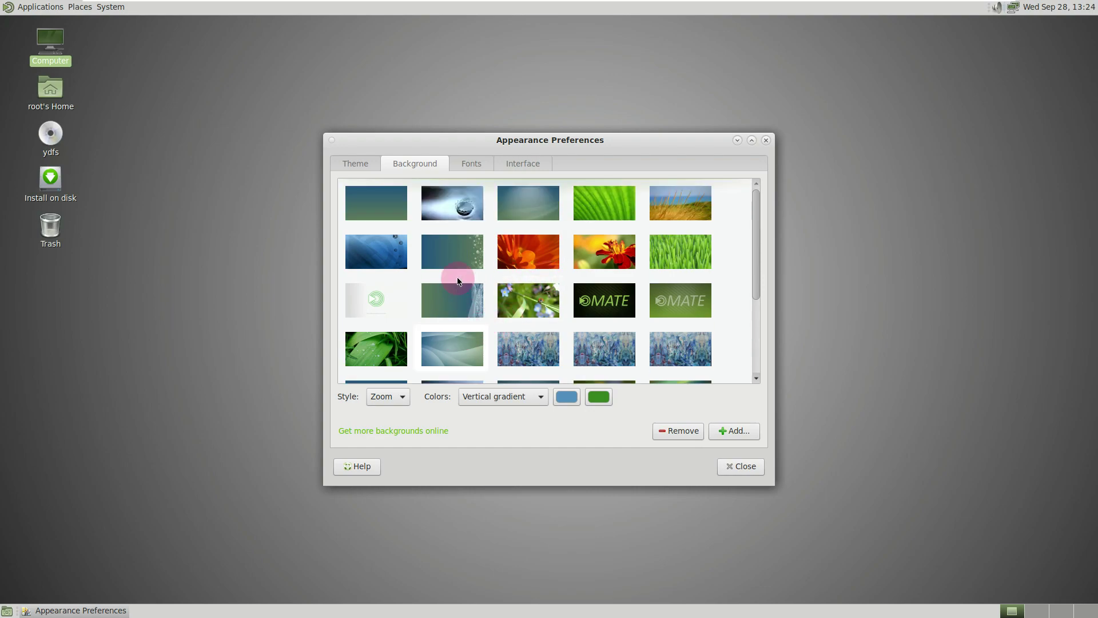
click(458, 207)
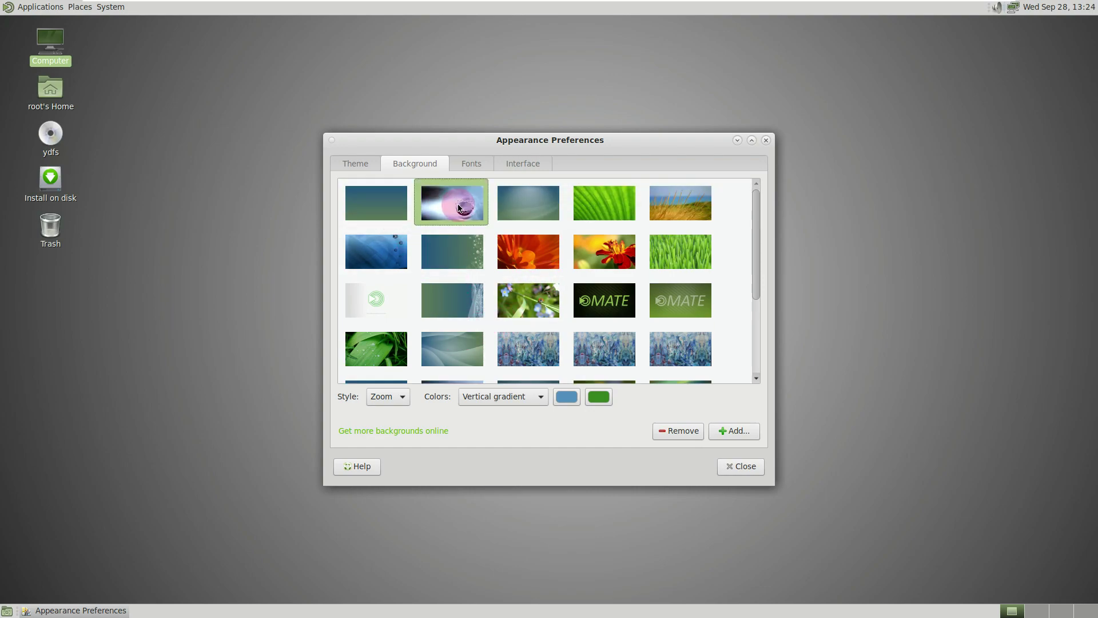
- Select the green leaves image as the desktop background and minimize the Firefox welcome window
scroll(686, 252, down, 5)
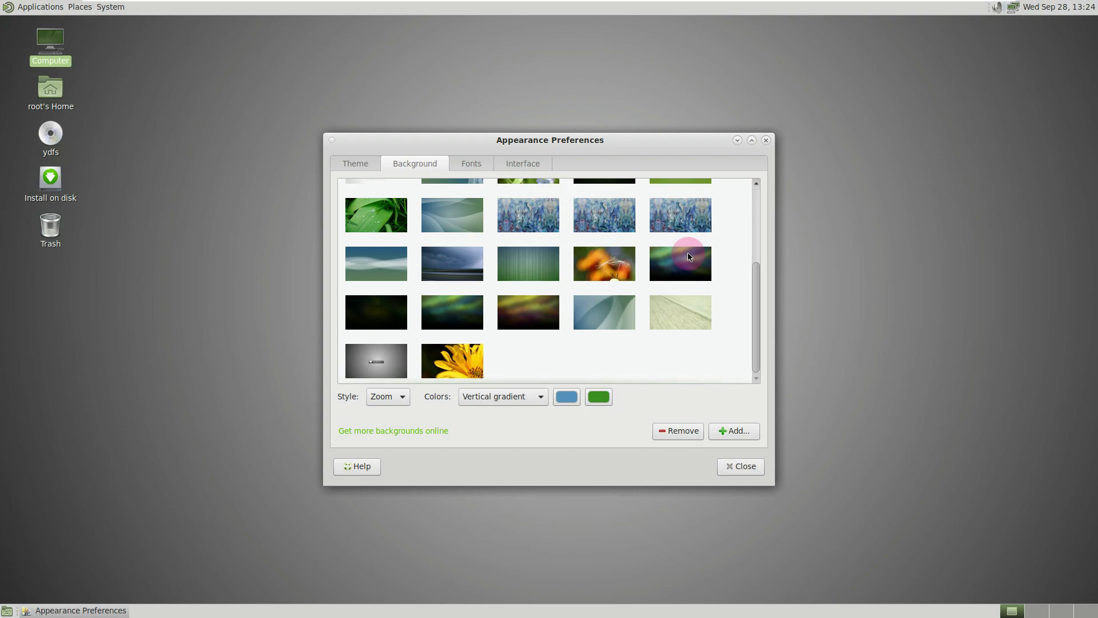
click(375, 215)
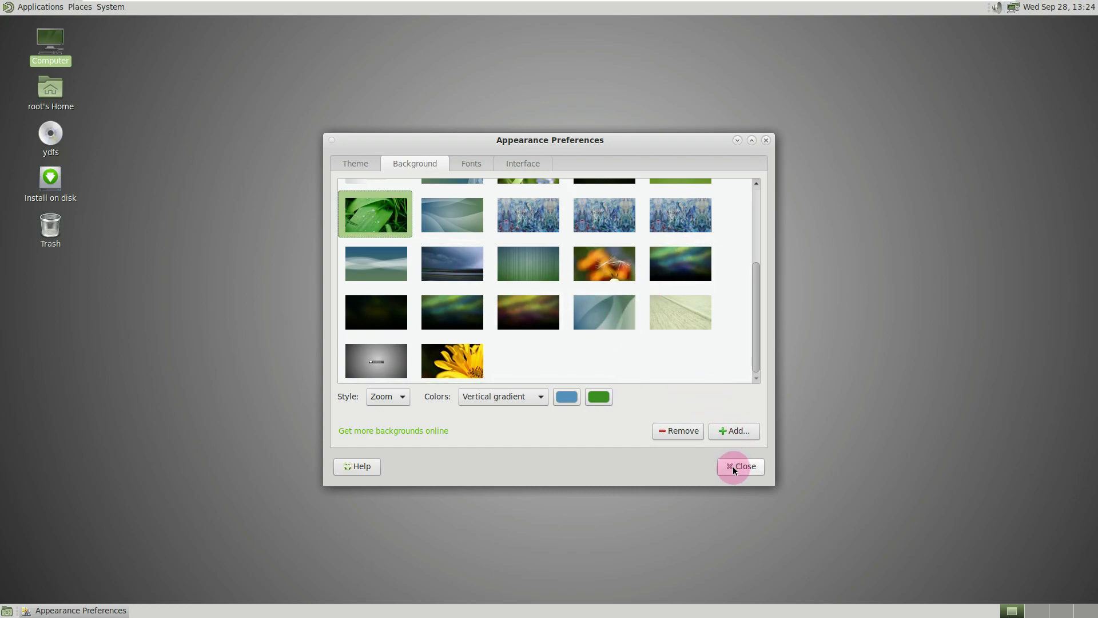
click(709, 393)
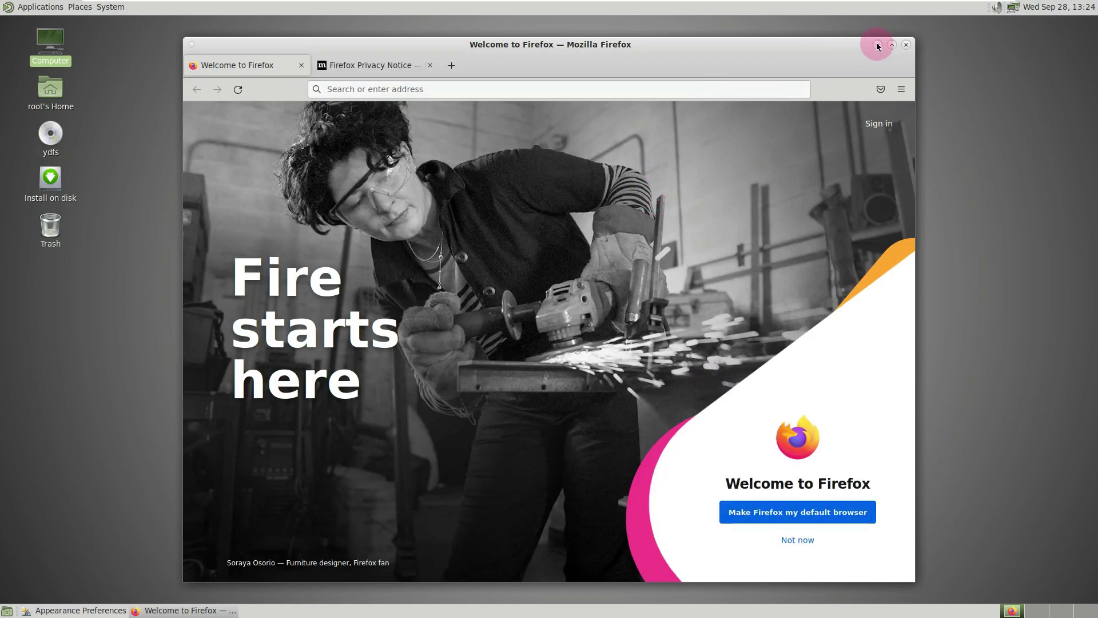
click(877, 45)
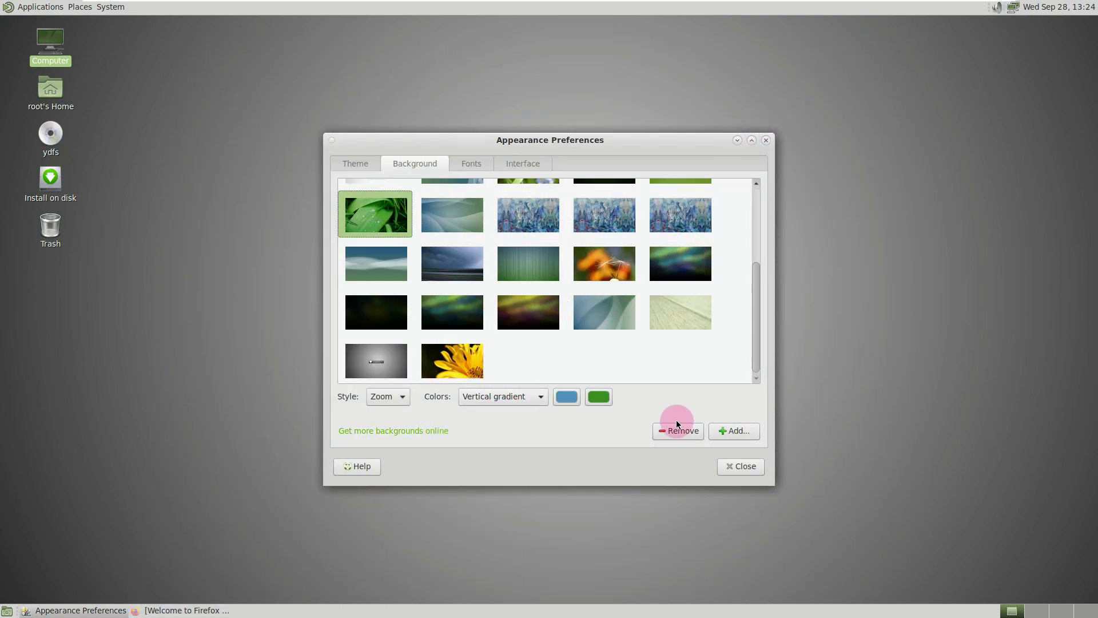
- Try to apply the green leaves image as the desktop background again and close the Appearance preferences
scroll(613, 315, up, 3)
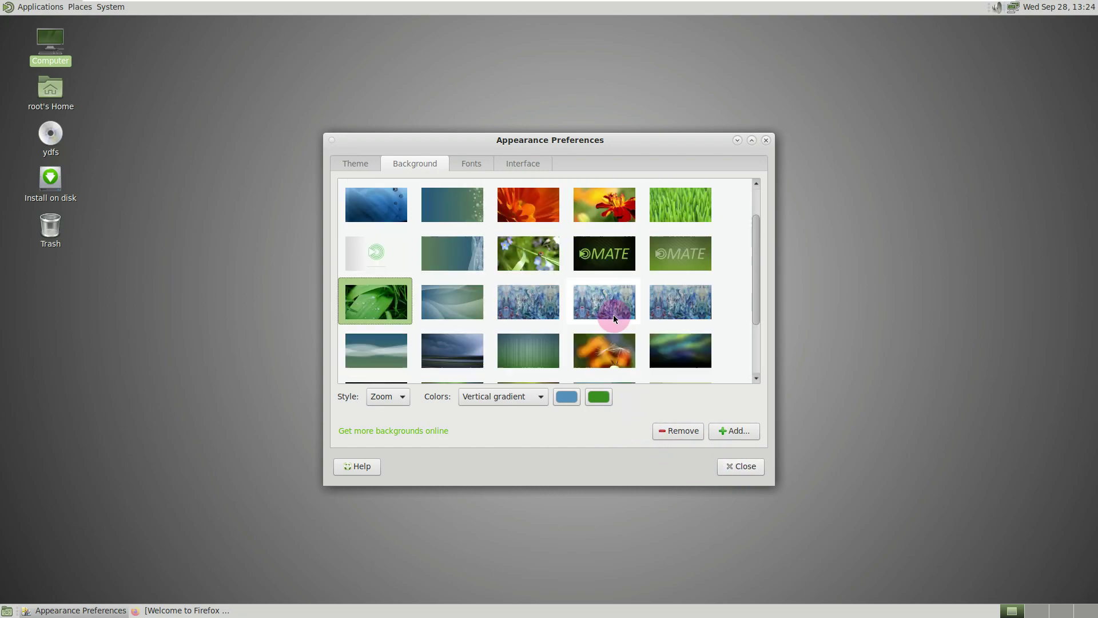
click(387, 302)
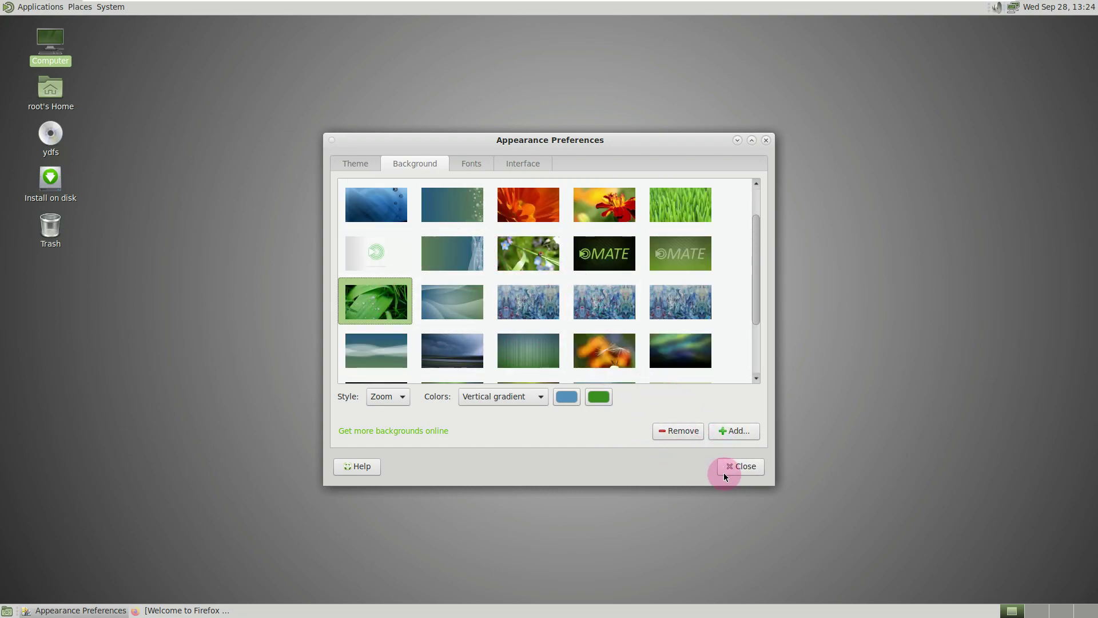
click(743, 466)
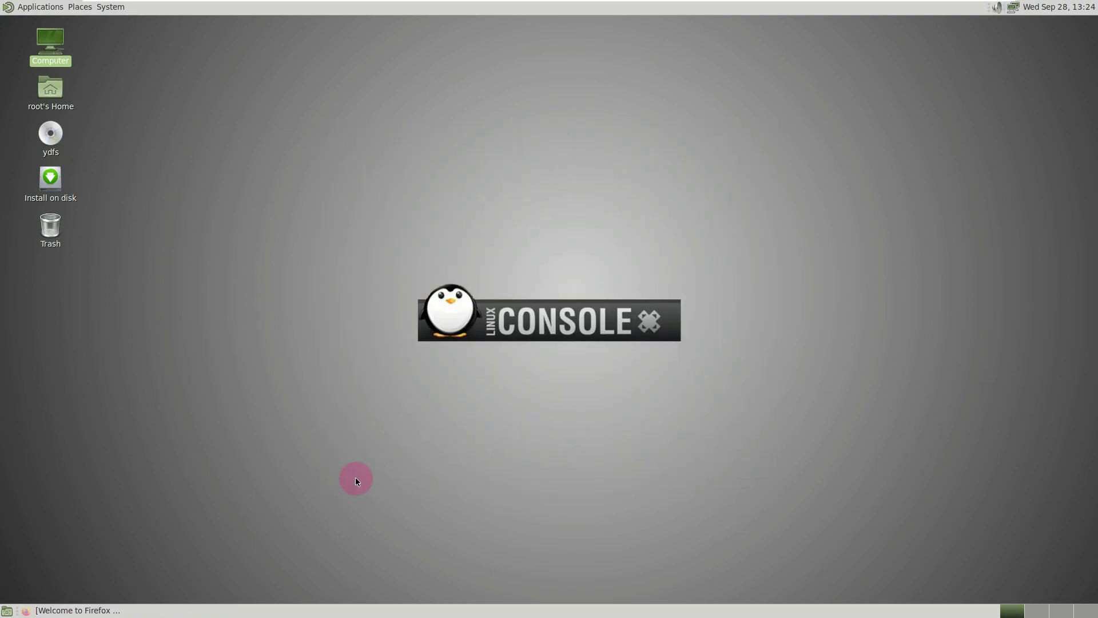
- Switch to Firefox, close the Firefox Privacy Notice page and check the browser version in About Firefox
click(106, 608)
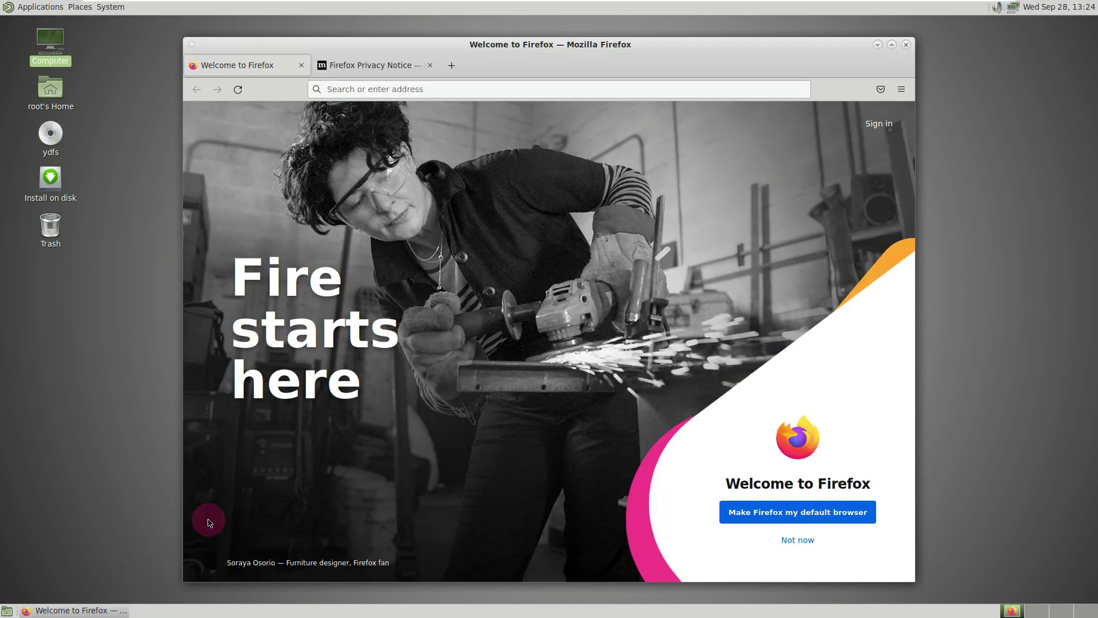
click(431, 66)
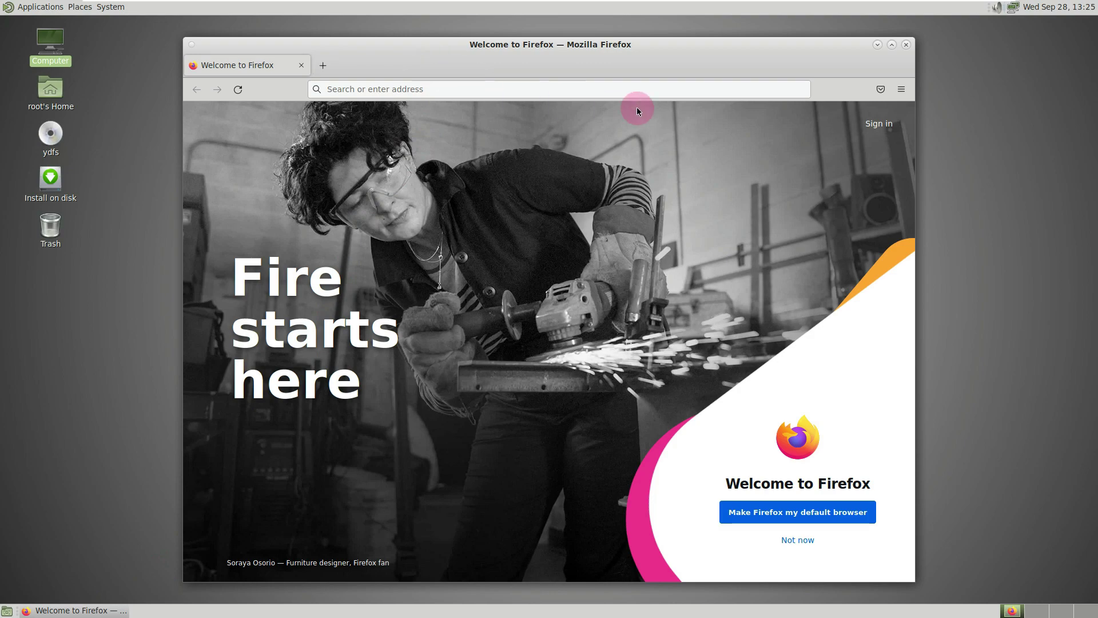
click(901, 90)
click(796, 412)
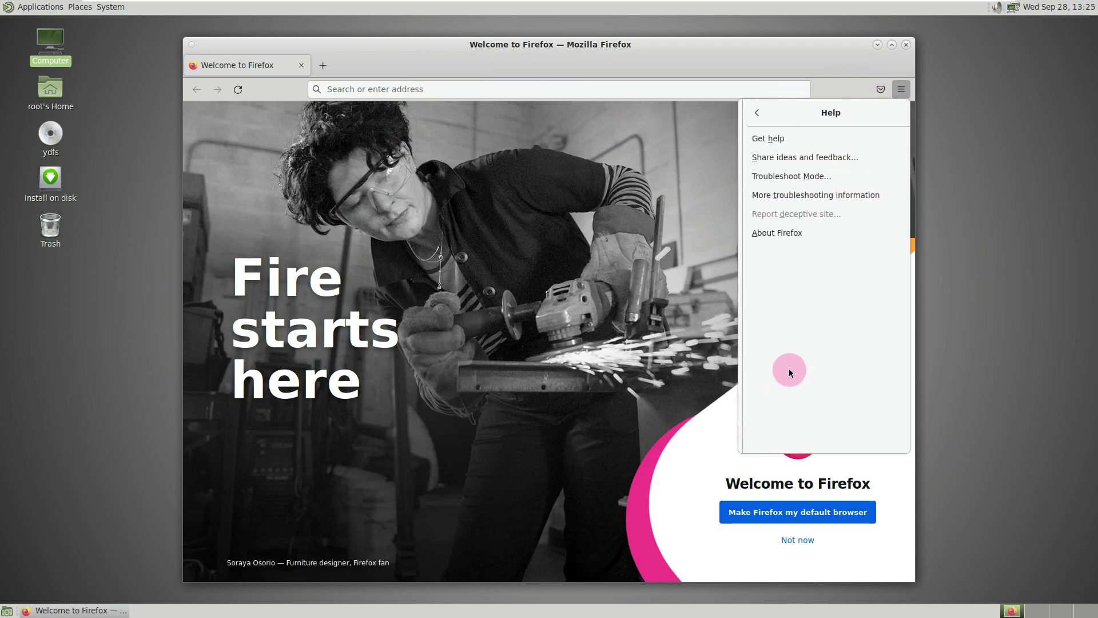
click(796, 234)
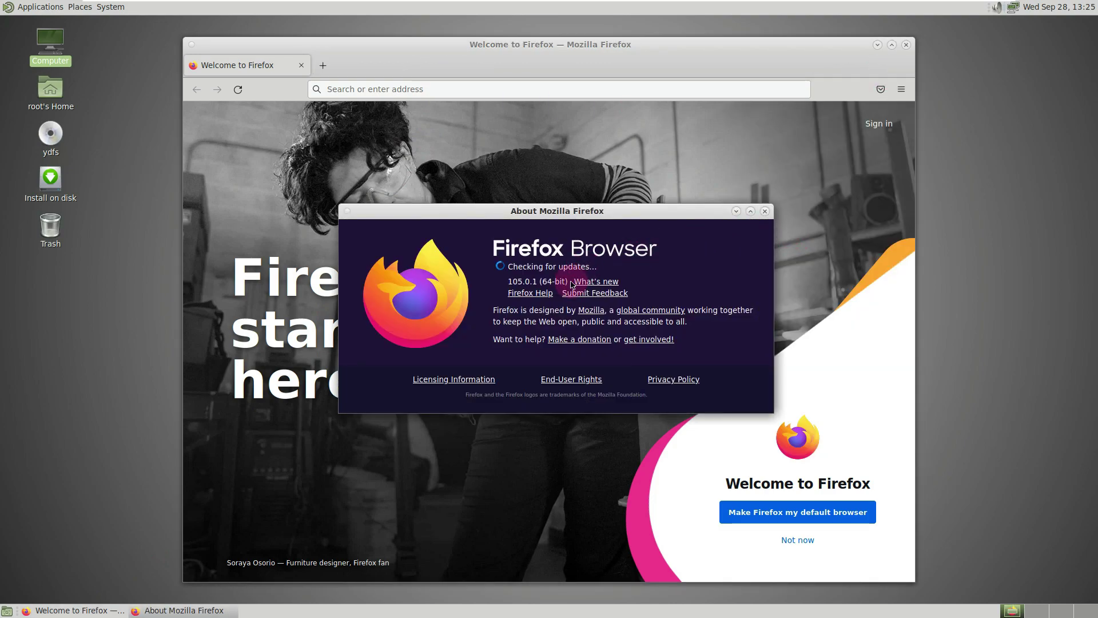
drag(509, 282, 569, 283)
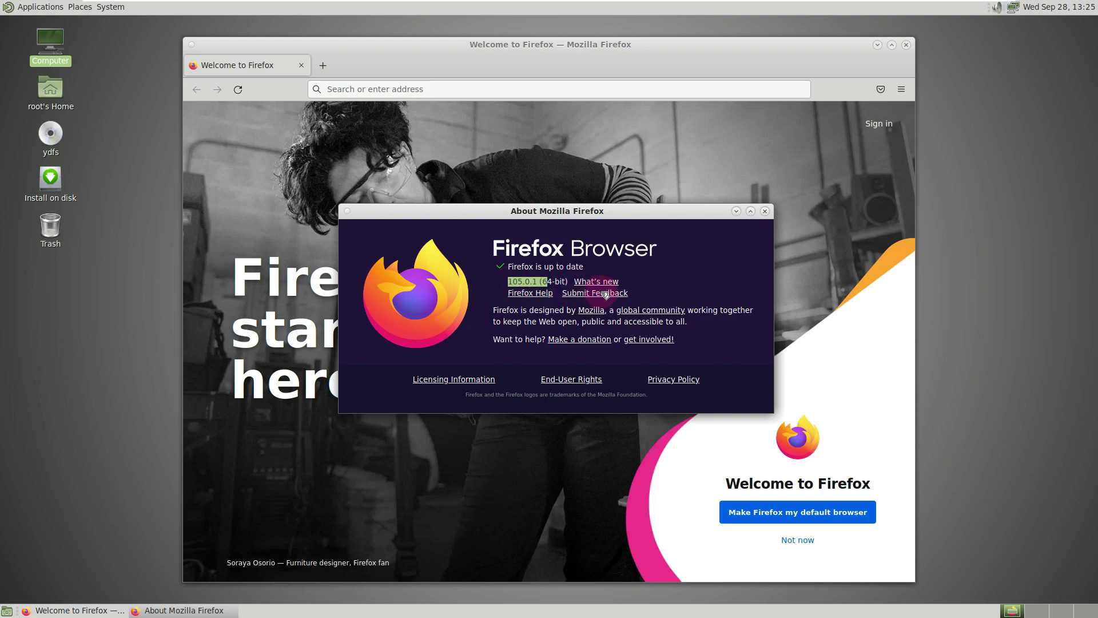
click(765, 211)
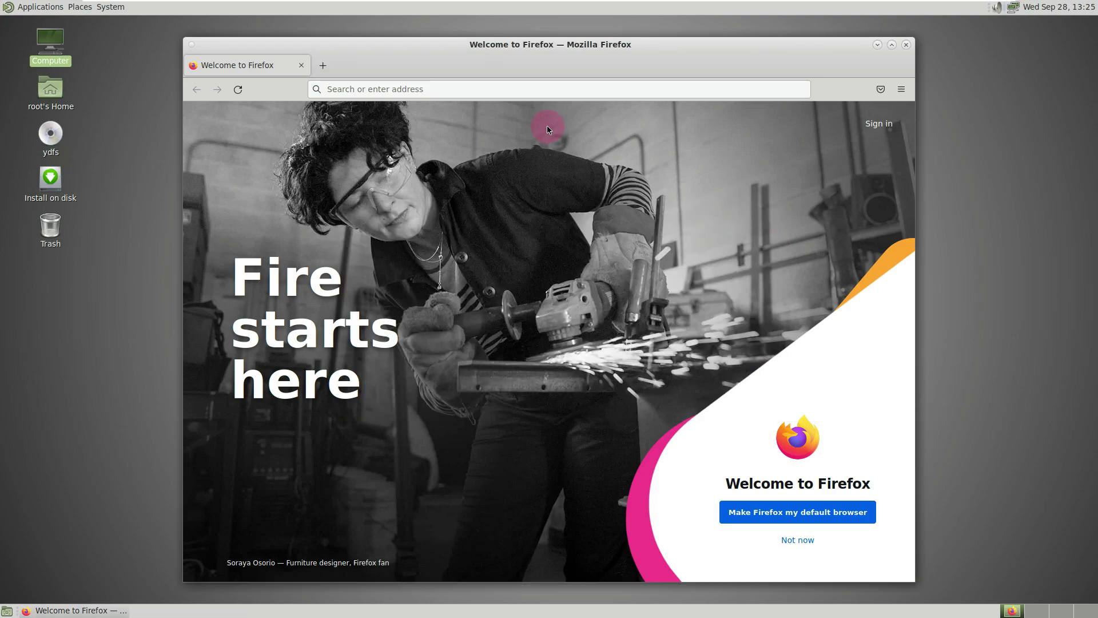
- Search the web for "linux console download" and open the LinuxConsole.org result
click(531, 90)
text(linu)
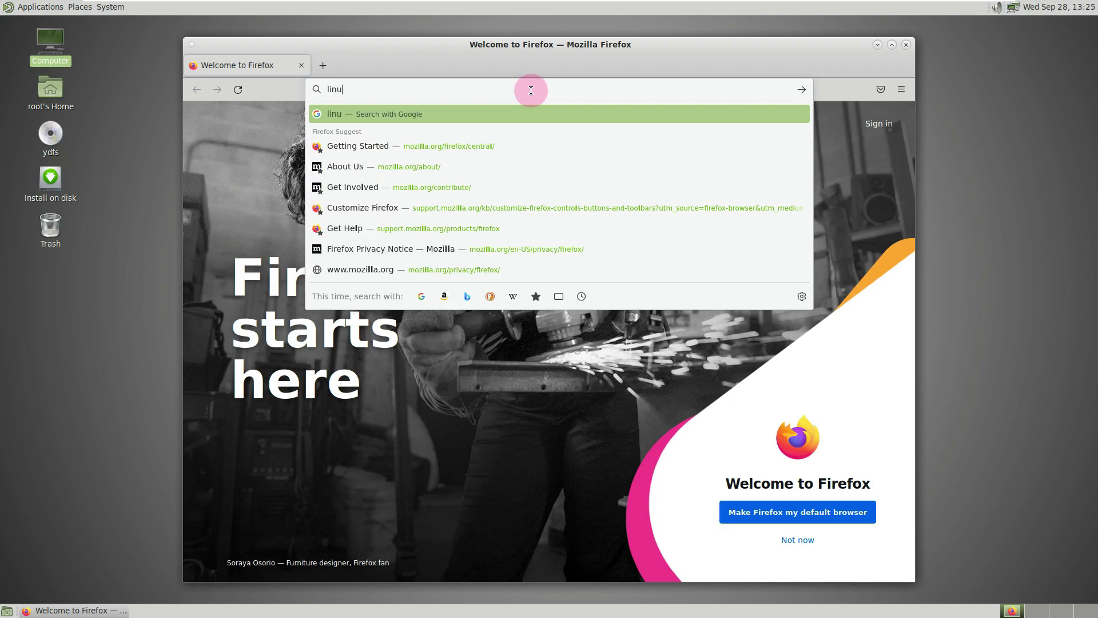
text(x console download)
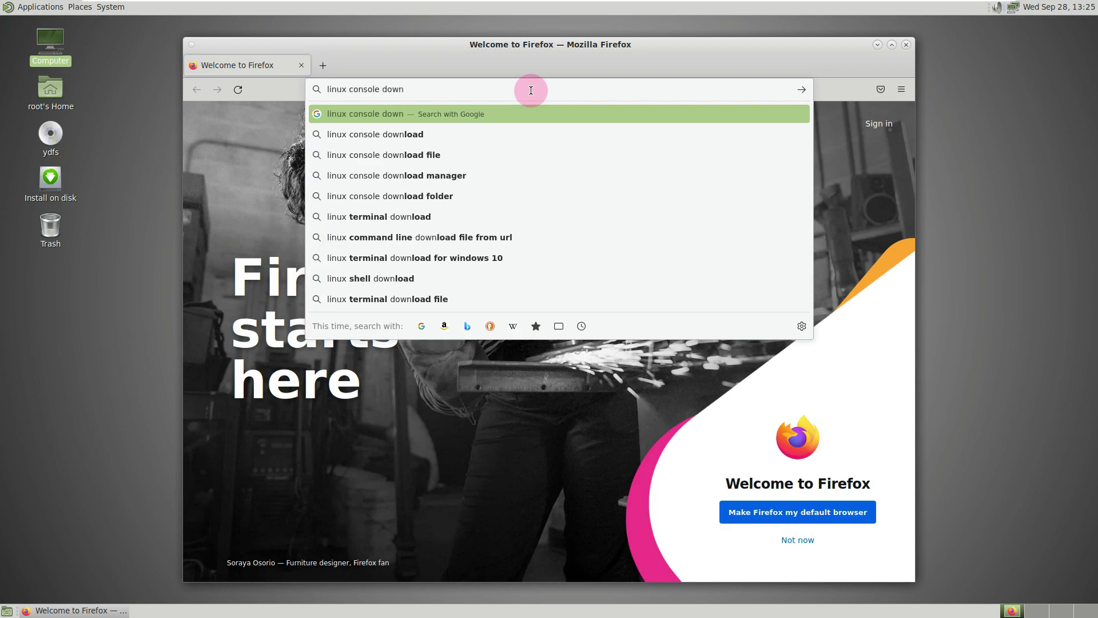
key(Return)
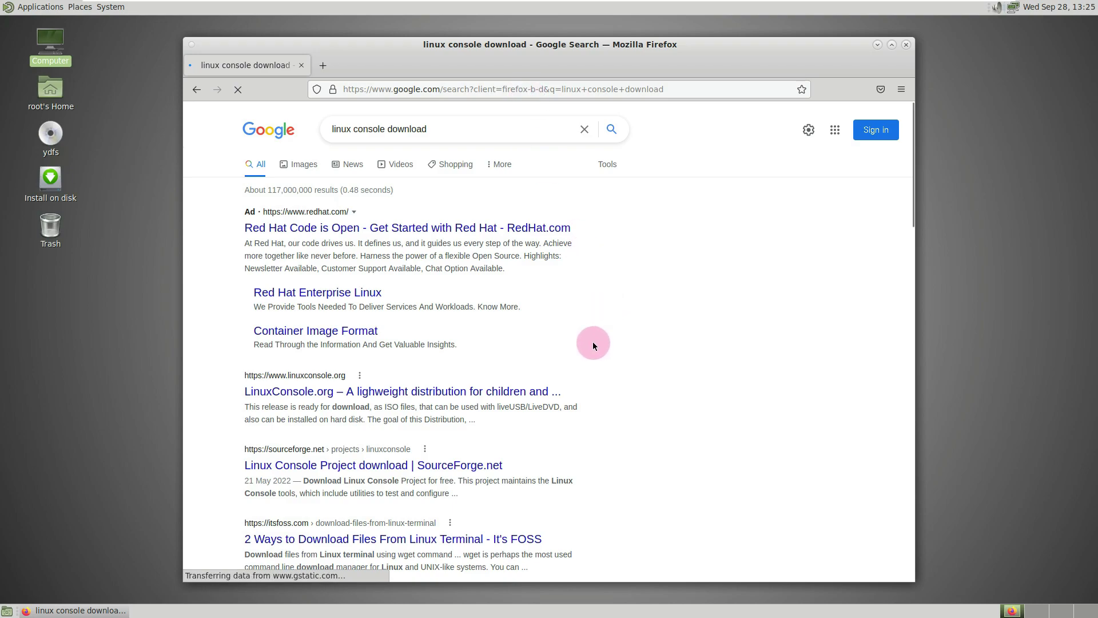
click(494, 392)
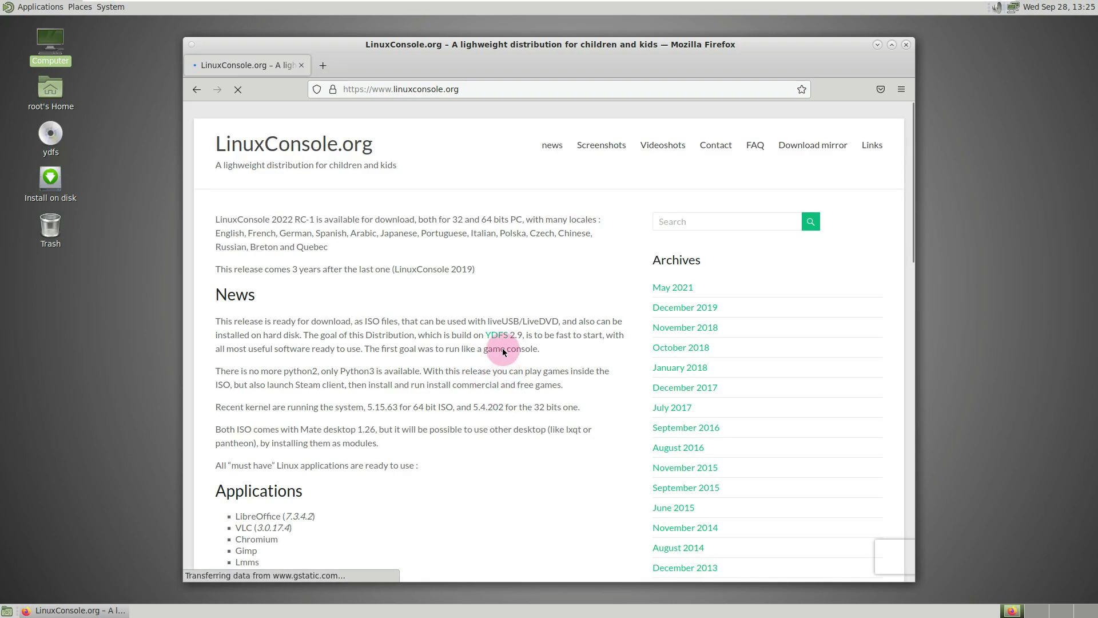
- Look through the LinuxConsole.org home page and its Screenshots page
scroll(465, 271, down, 5)
scroll(464, 266, down, 6)
scroll(464, 259, up, 11)
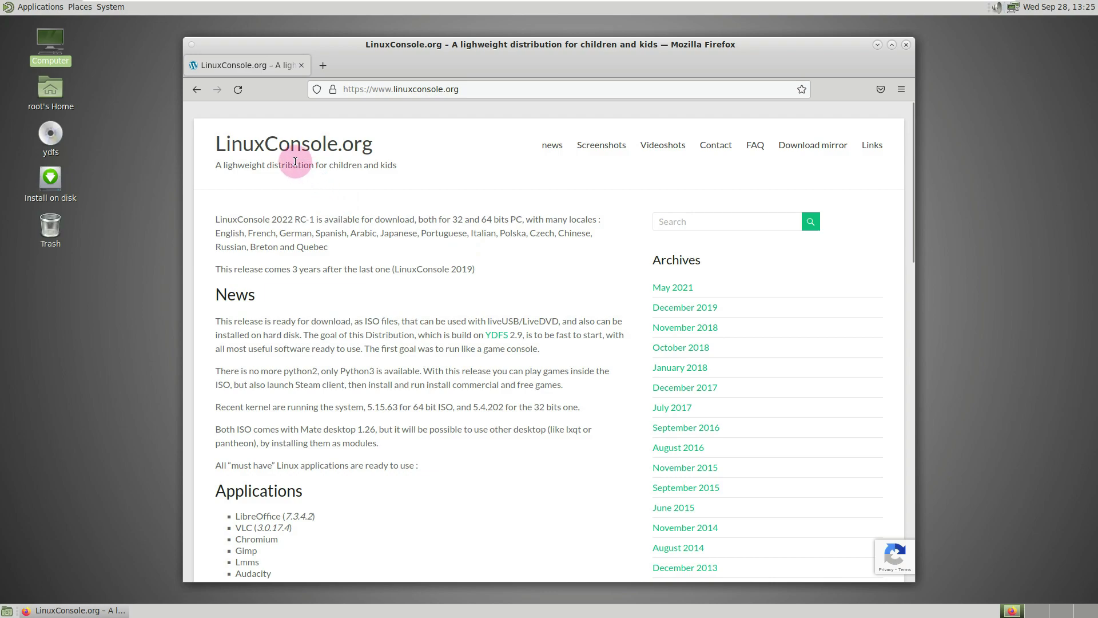
click(592, 148)
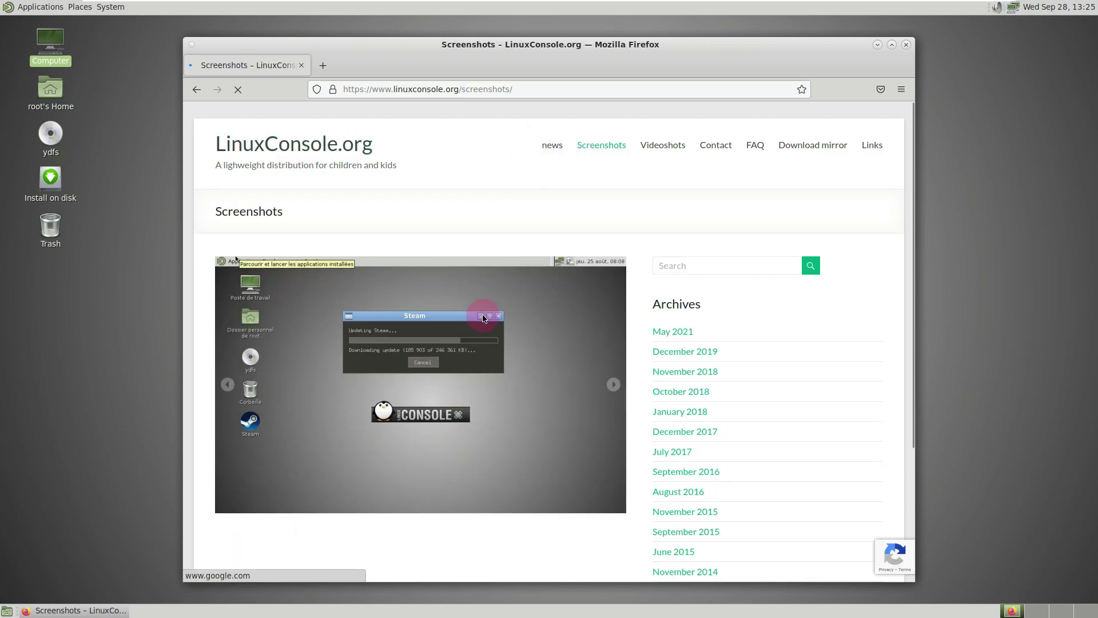
scroll(484, 301, down, 3)
scroll(484, 300, down, 1)
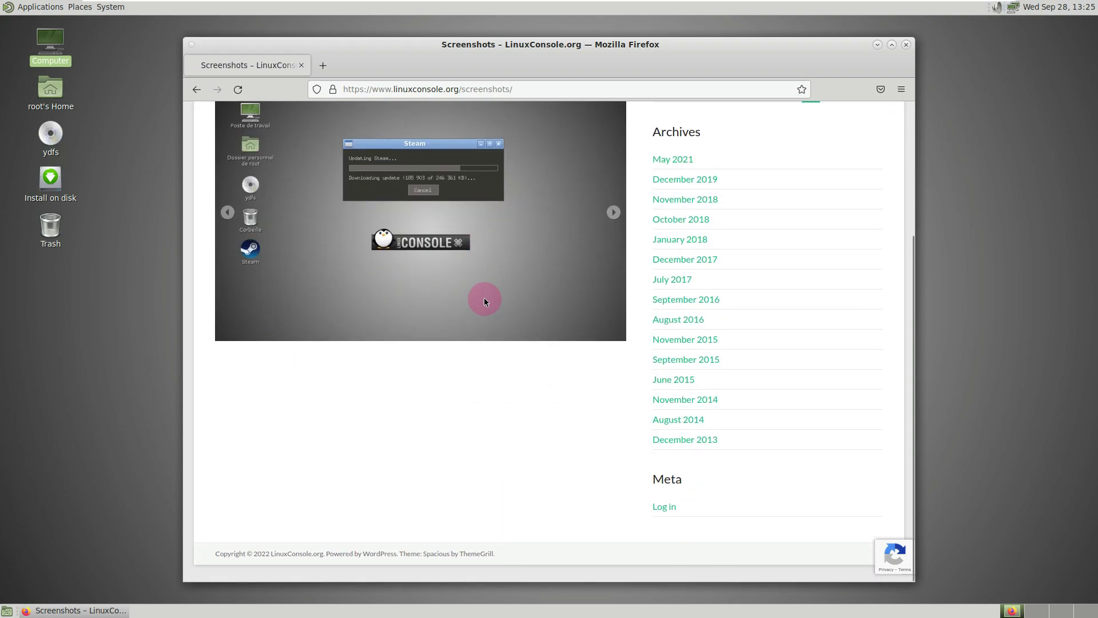
scroll(485, 295, up, 4)
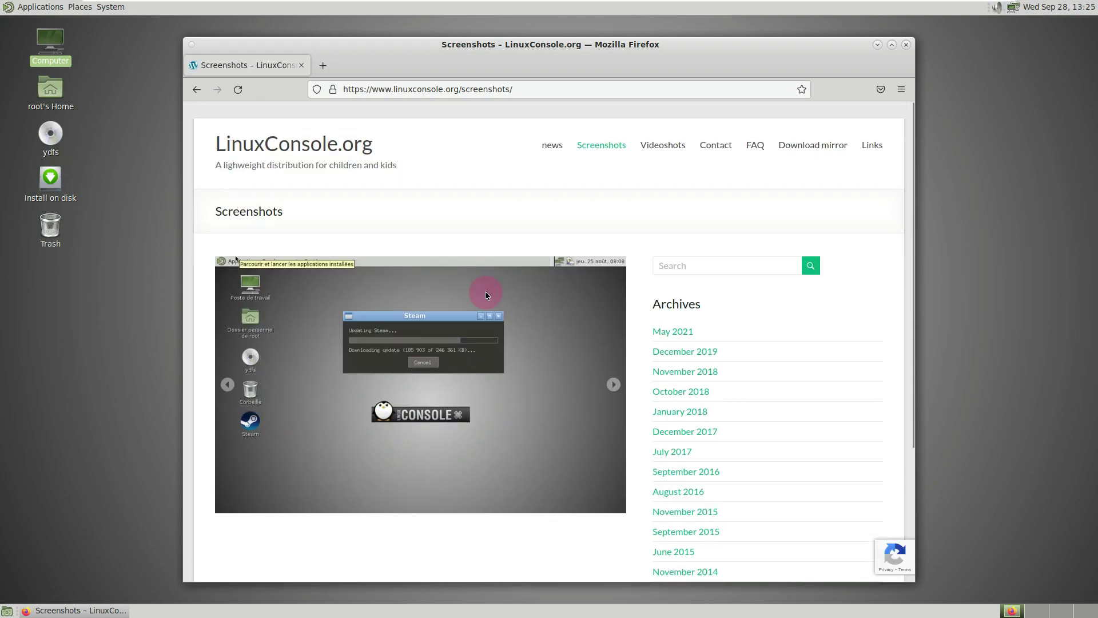
- View the LinuxConsole.org news page and return to the Google search results
click(552, 149)
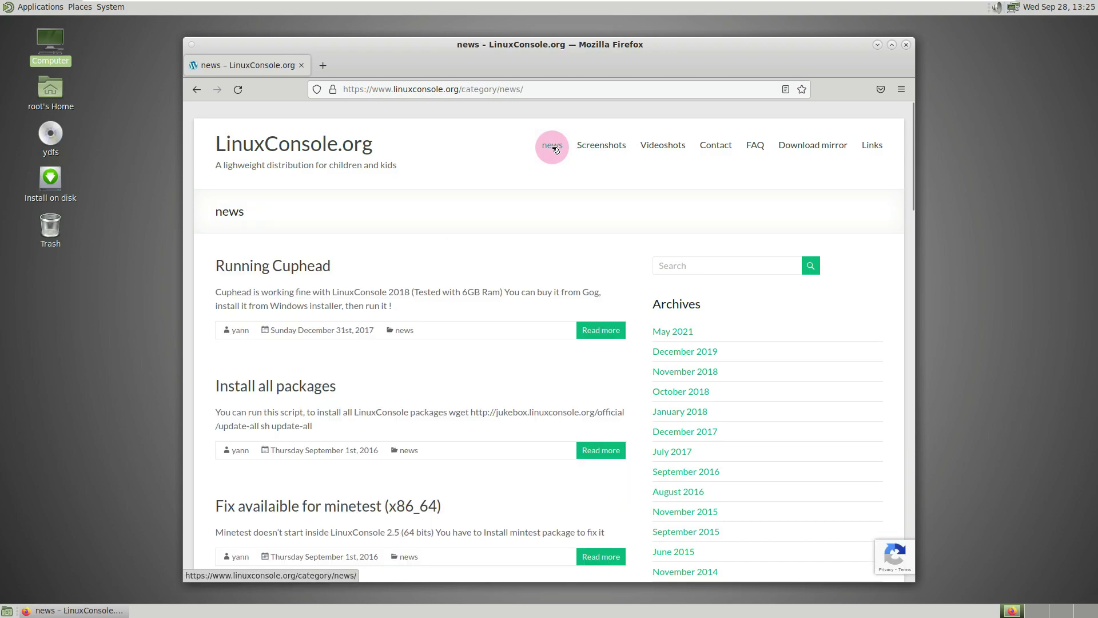
click(193, 91)
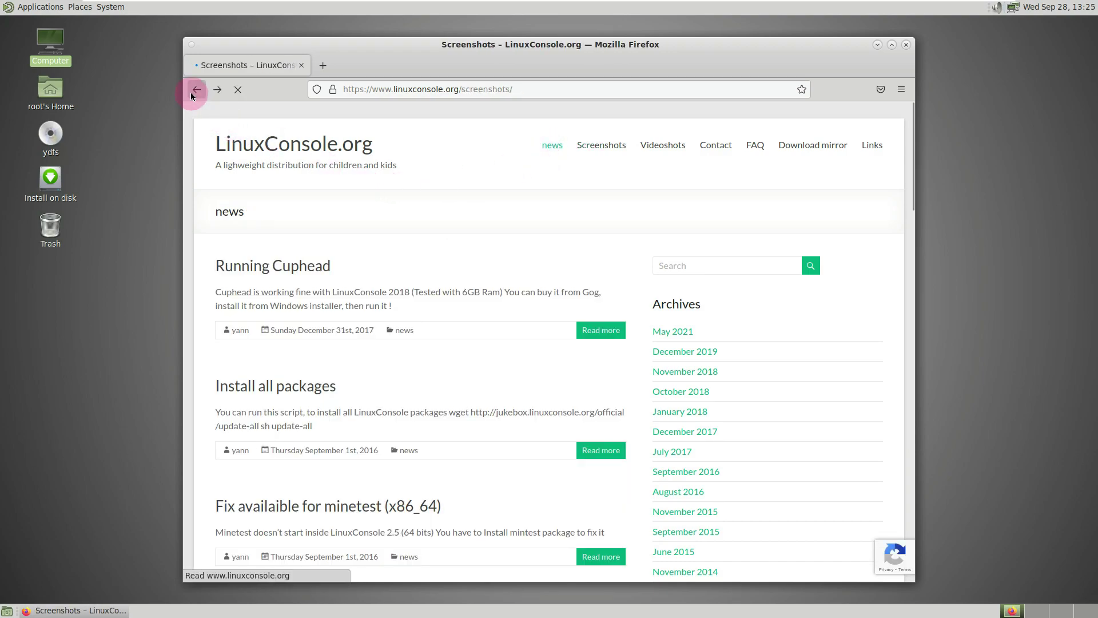
click(196, 89)
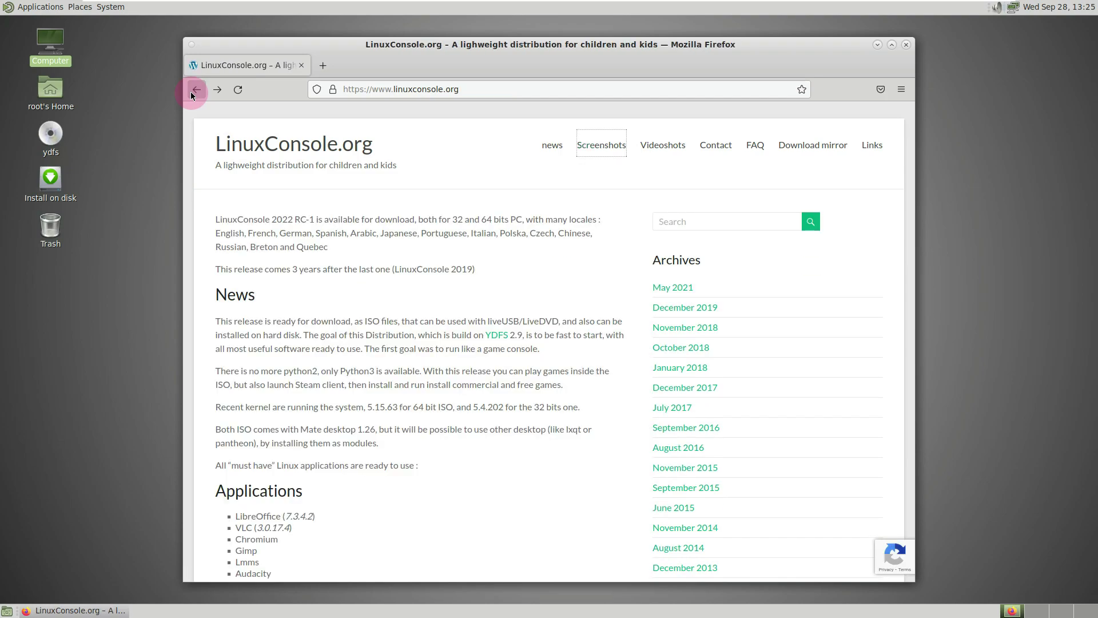
click(194, 90)
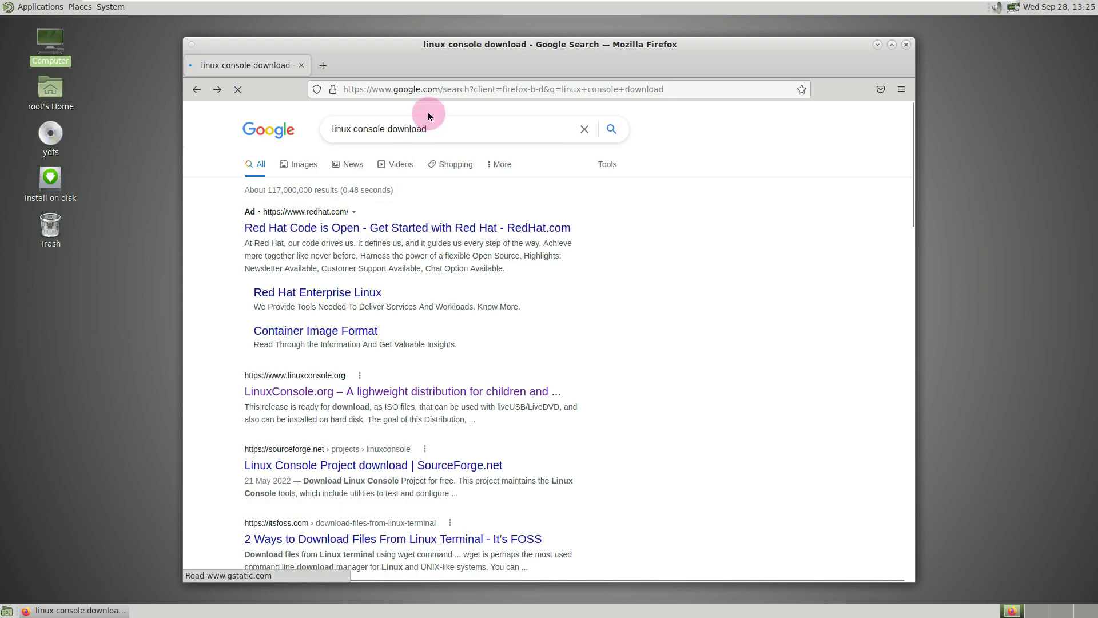
- Load the YouTube channel page at youtube.com/9to5linux
click(432, 91)
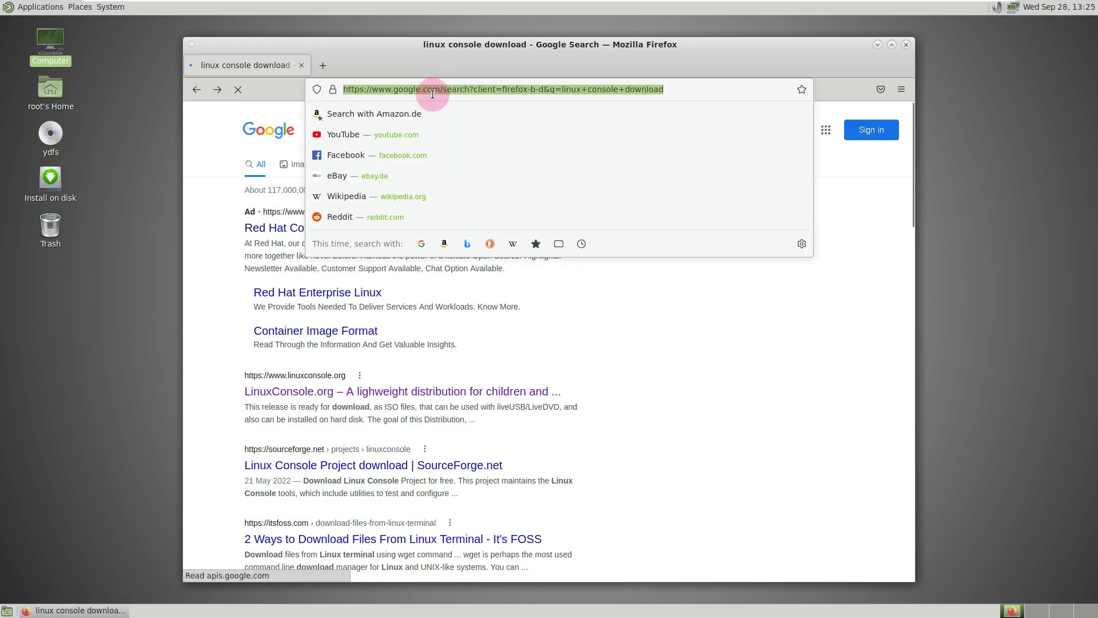
text(youtube)
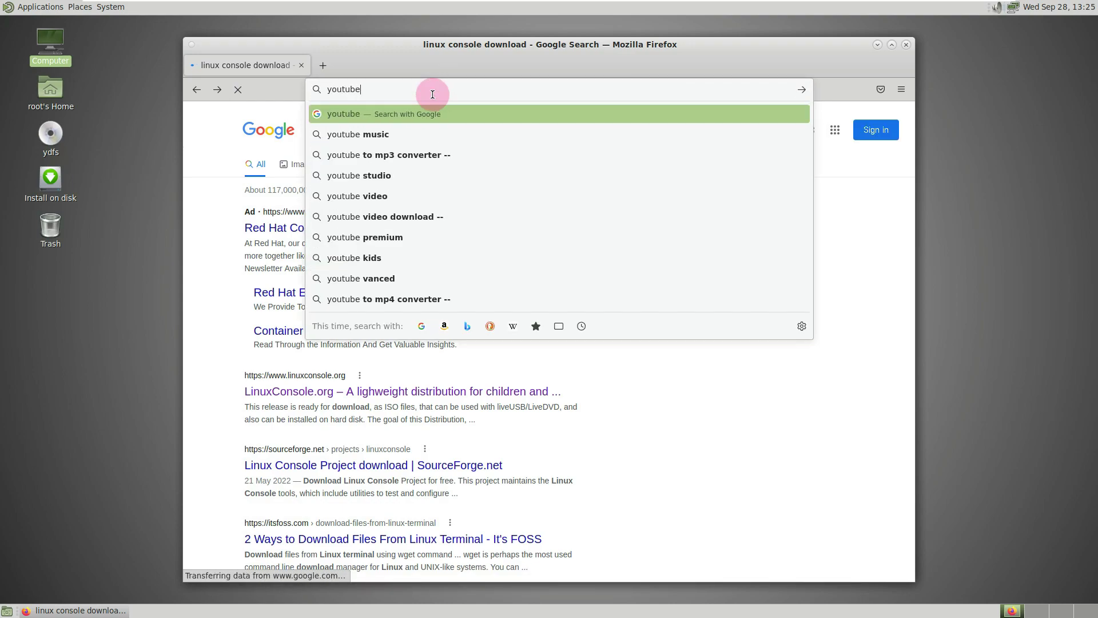
text(.com/9to5linux)
key(Return)
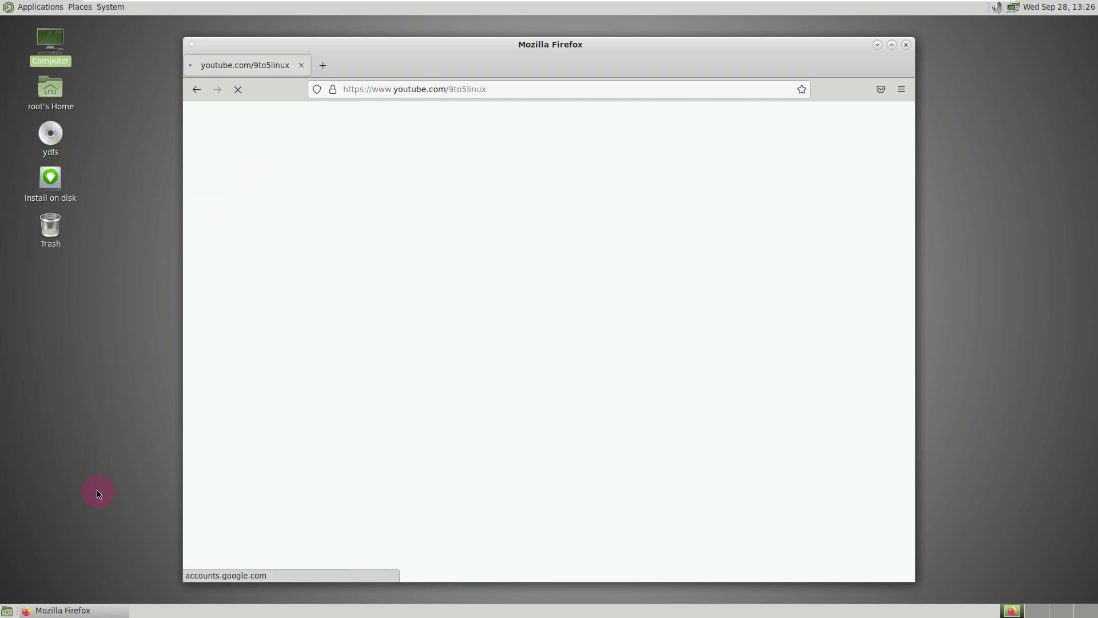
- Look through the desktop's main menus, check the MATE version in About MATE and close the information dialog
click(46, 6)
mouse_move(80, 8)
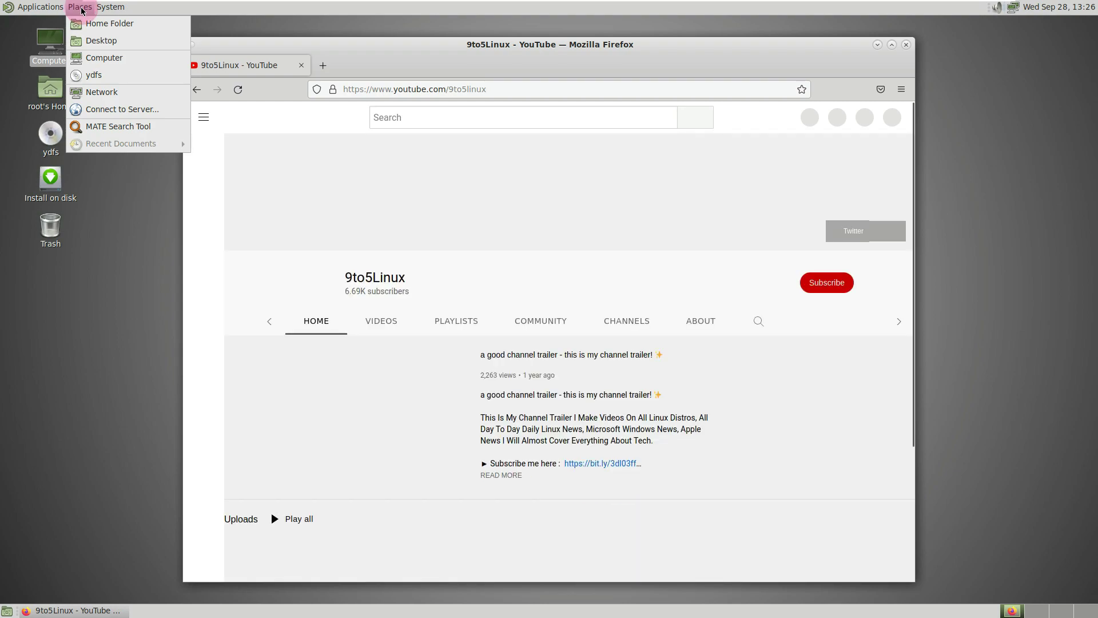
mouse_move(120, 46)
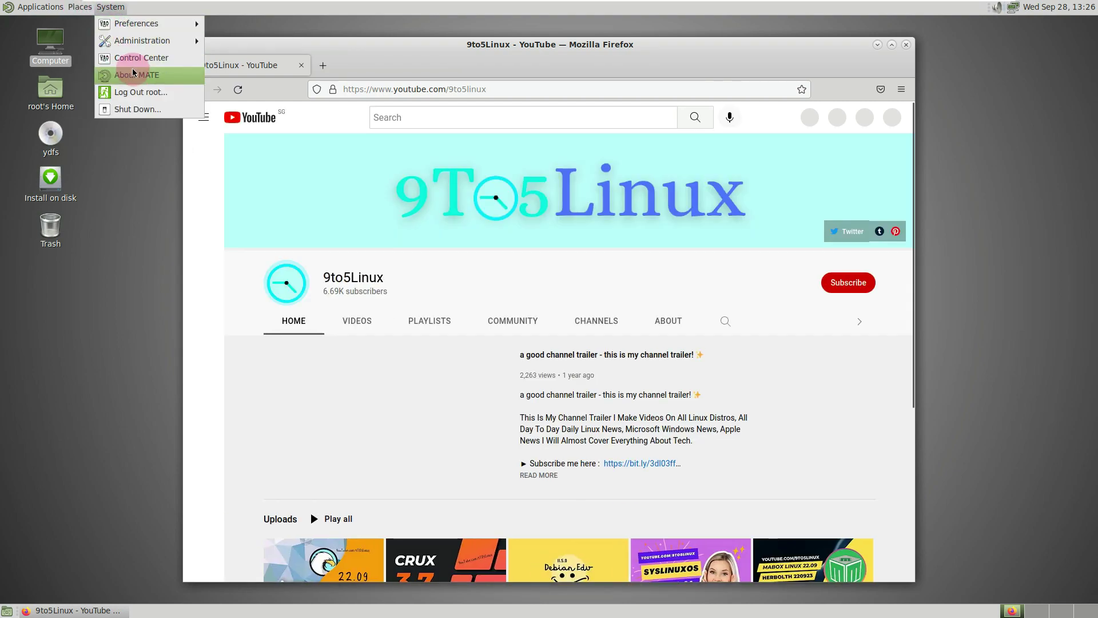
click(510, 245)
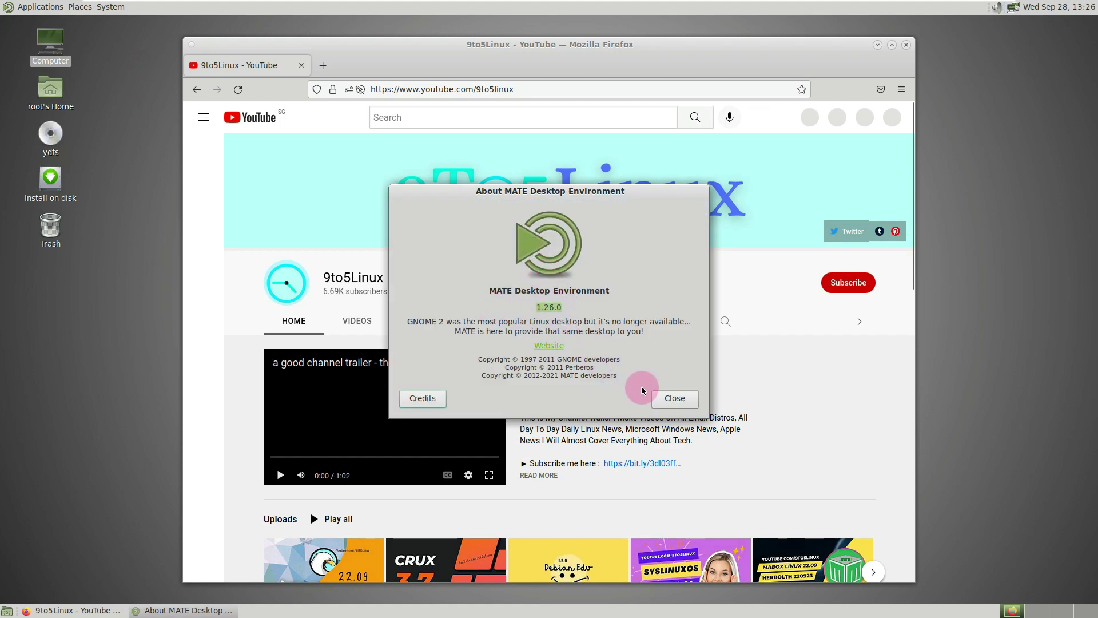
click(664, 398)
- Read the 9to5Linux channel's About page, highlighting the description's opening line and the upload schedule
click(674, 321)
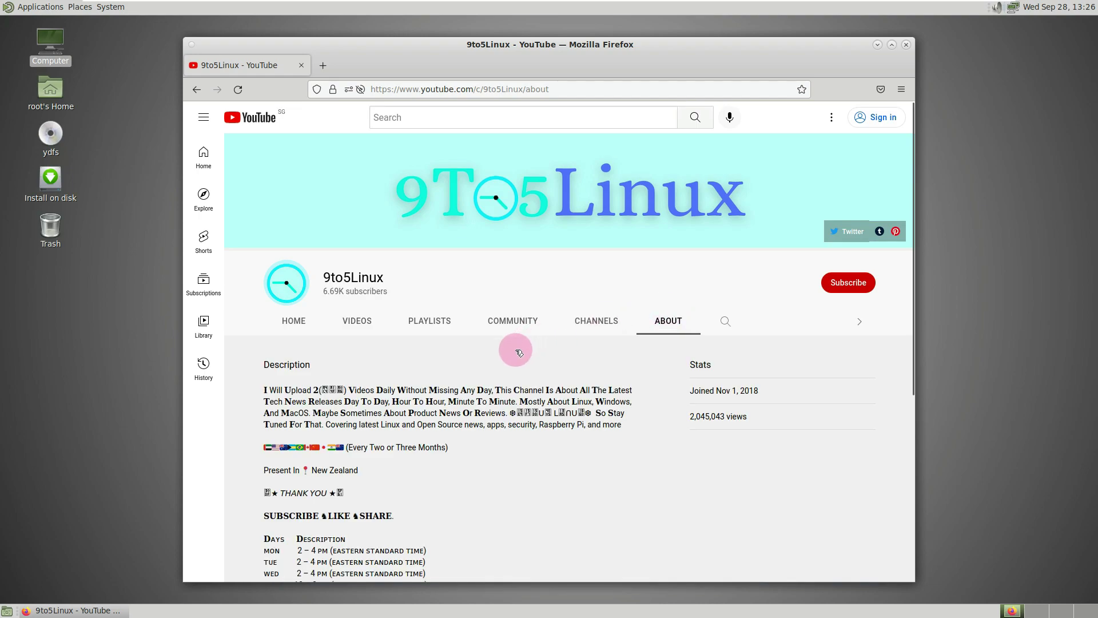
triple_click(260, 374)
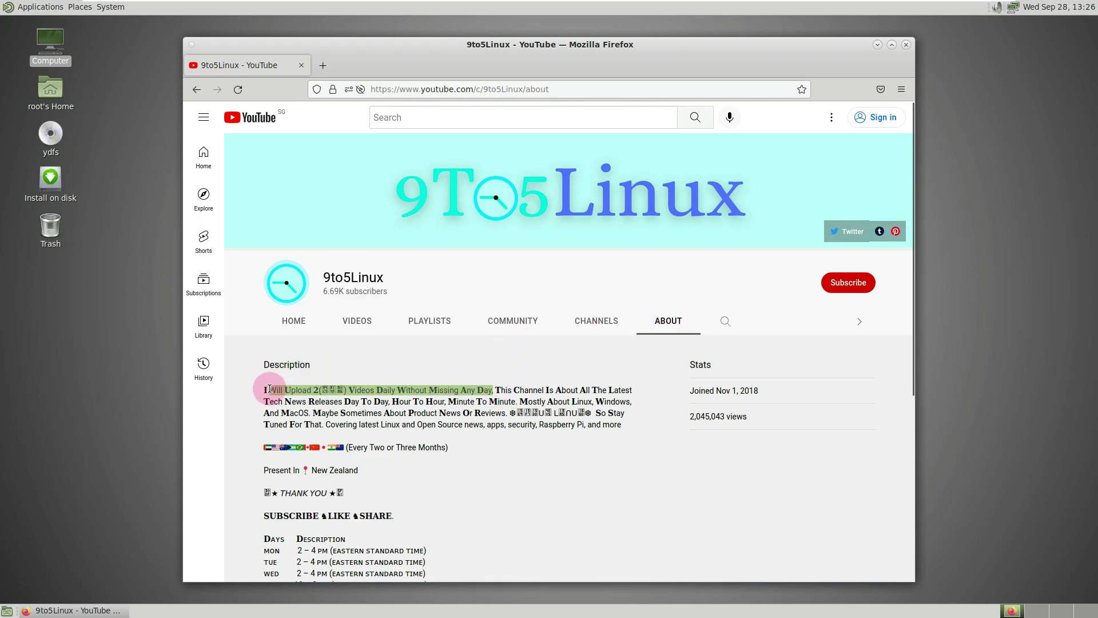
scroll(464, 341, down, 2)
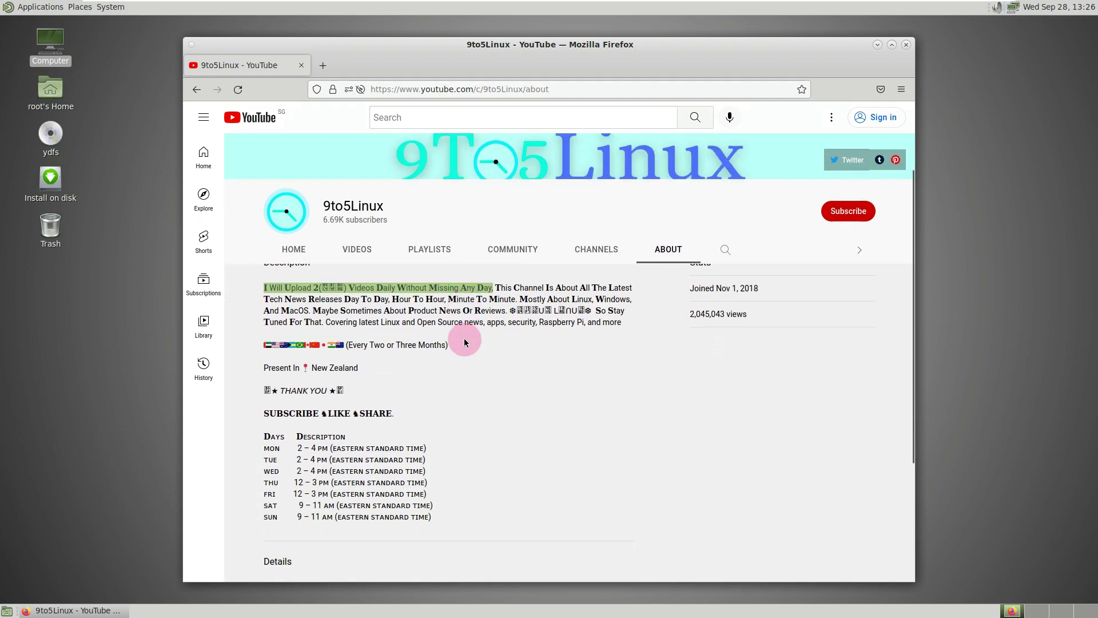
drag(266, 385, 445, 490)
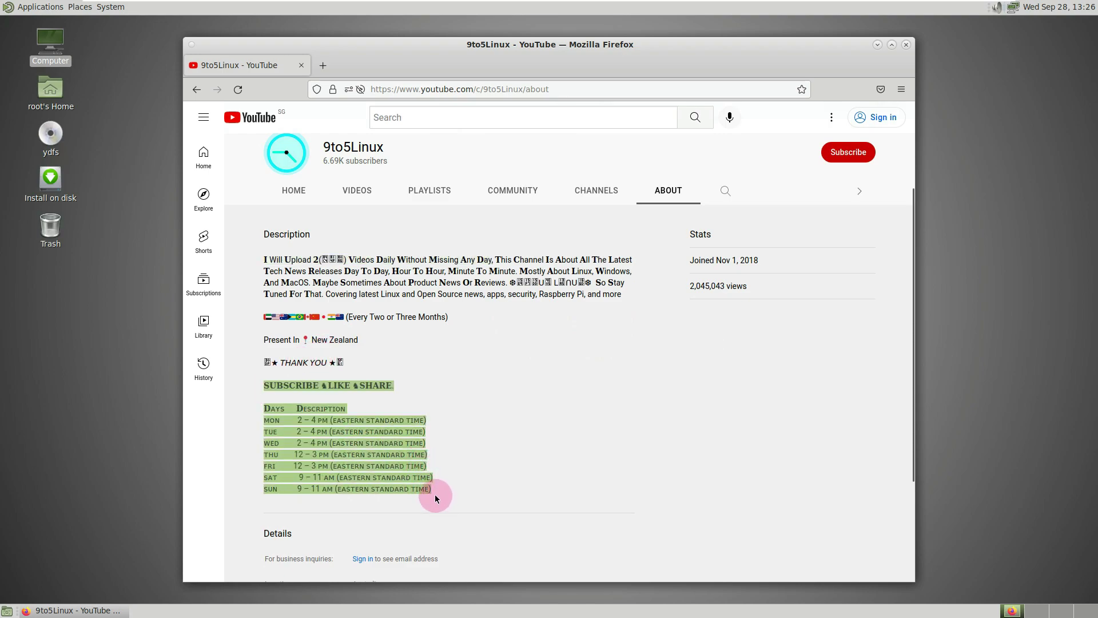
- Try to subscribe to the 9to5Linux channel and close the Firefox window
click(830, 154)
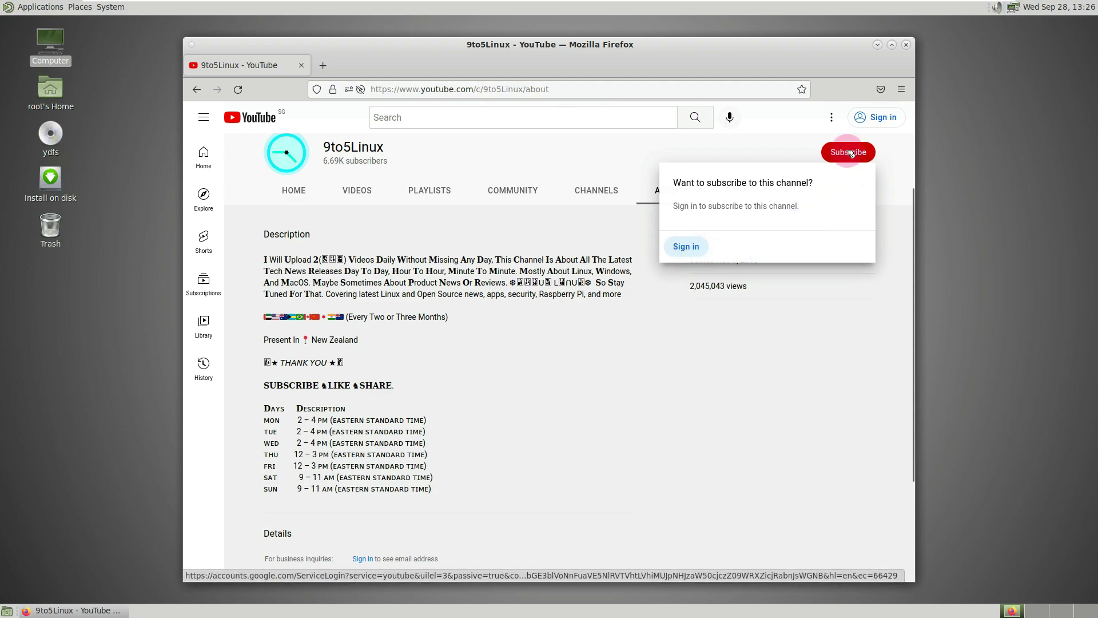
click(905, 46)
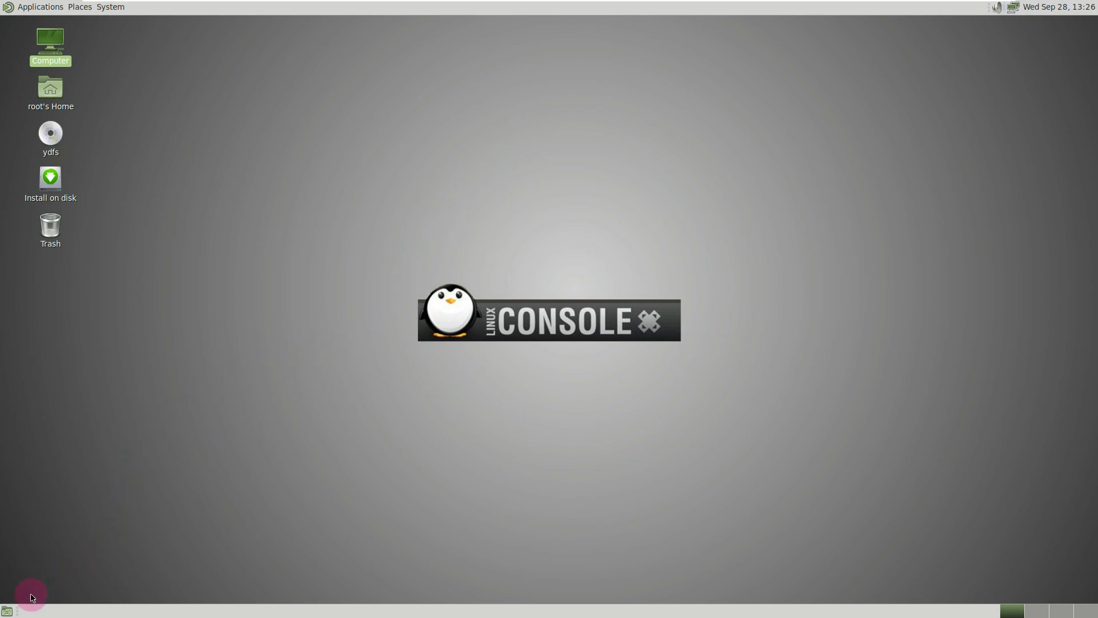
- View the About information for the panel's Show Desktop button
right_click(10, 611)
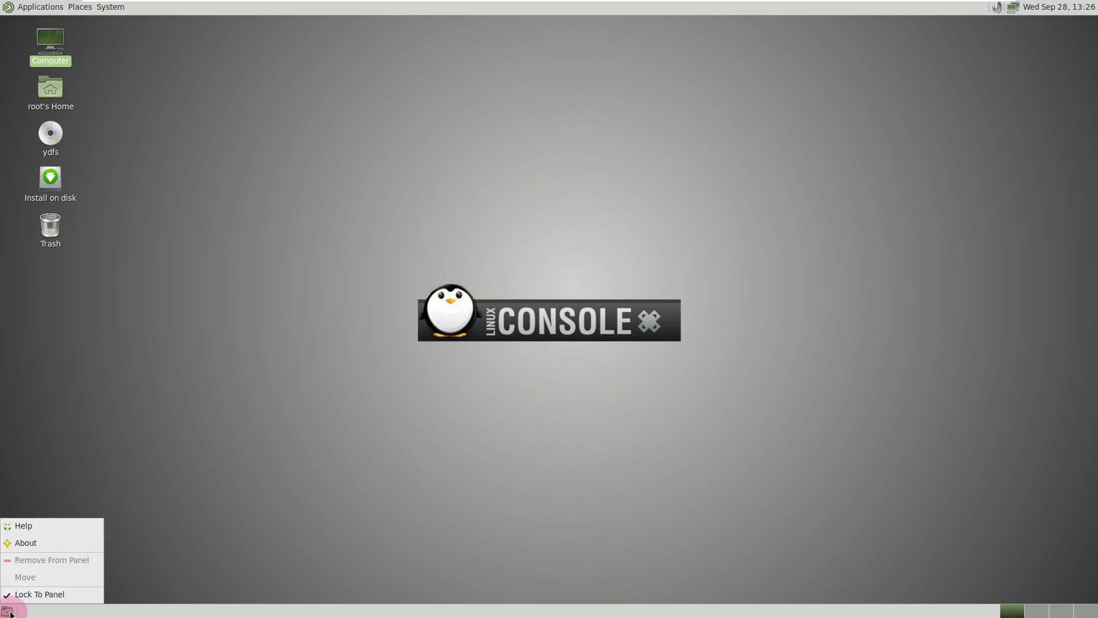
click(51, 542)
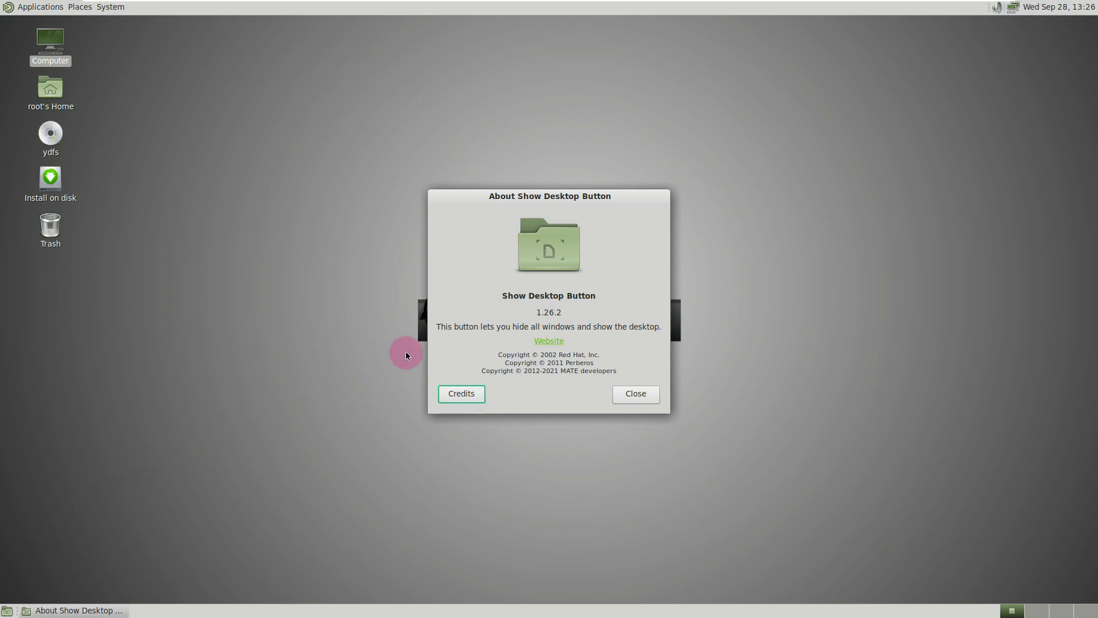
- Close the Show Desktop Button information, launch Tux Paint from the Education applications and quit it, confirming the exit
click(620, 392)
click(46, 8)
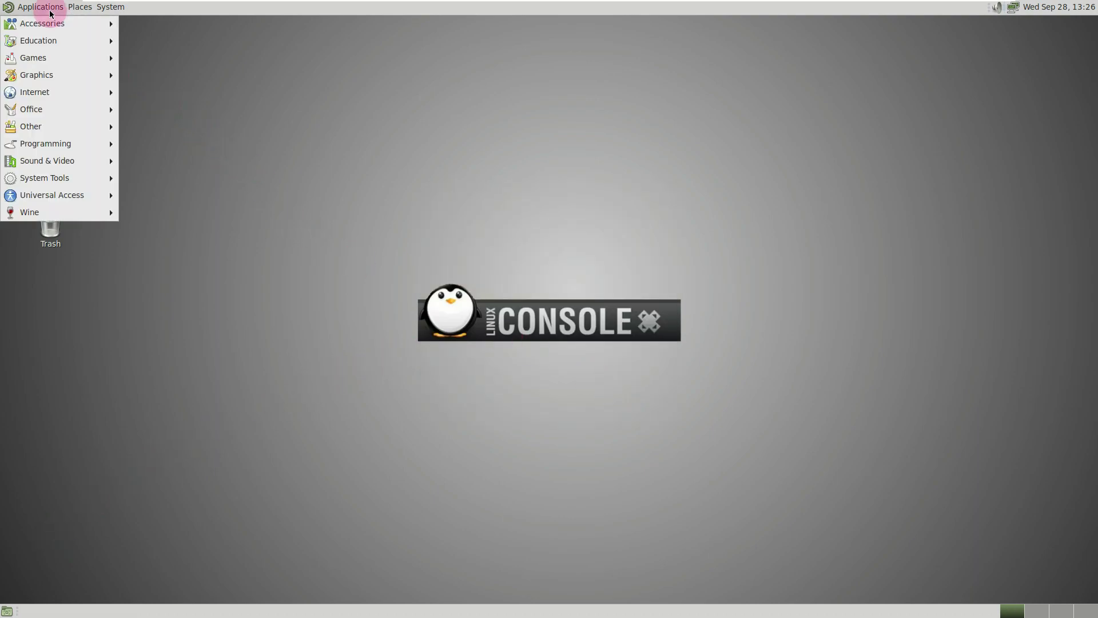
mouse_move(53, 23)
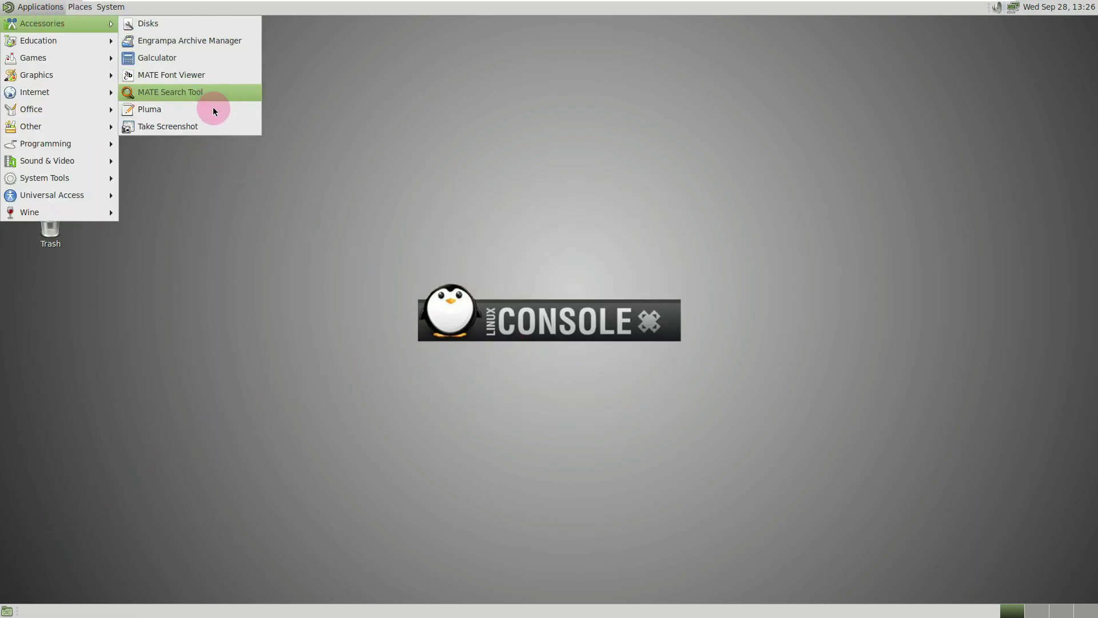
mouse_move(74, 43)
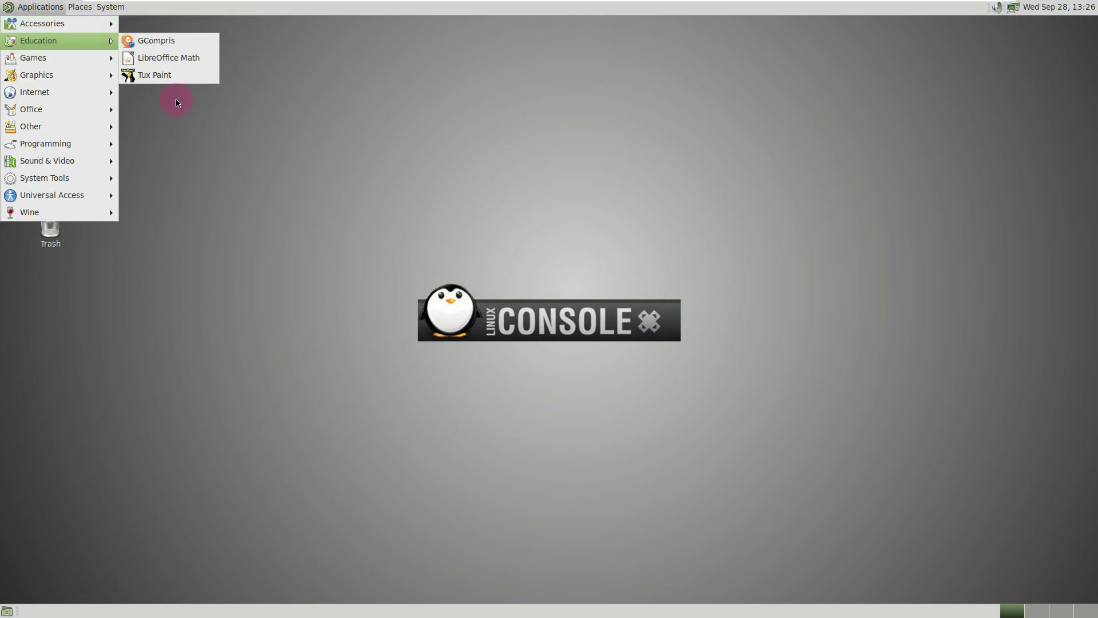
click(174, 81)
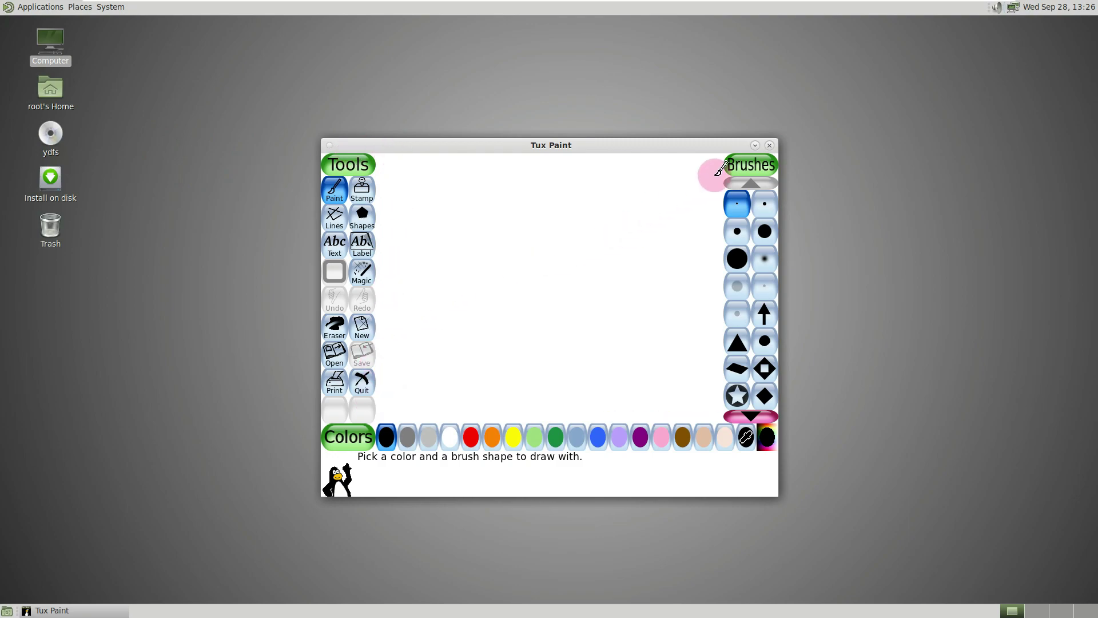
click(770, 146)
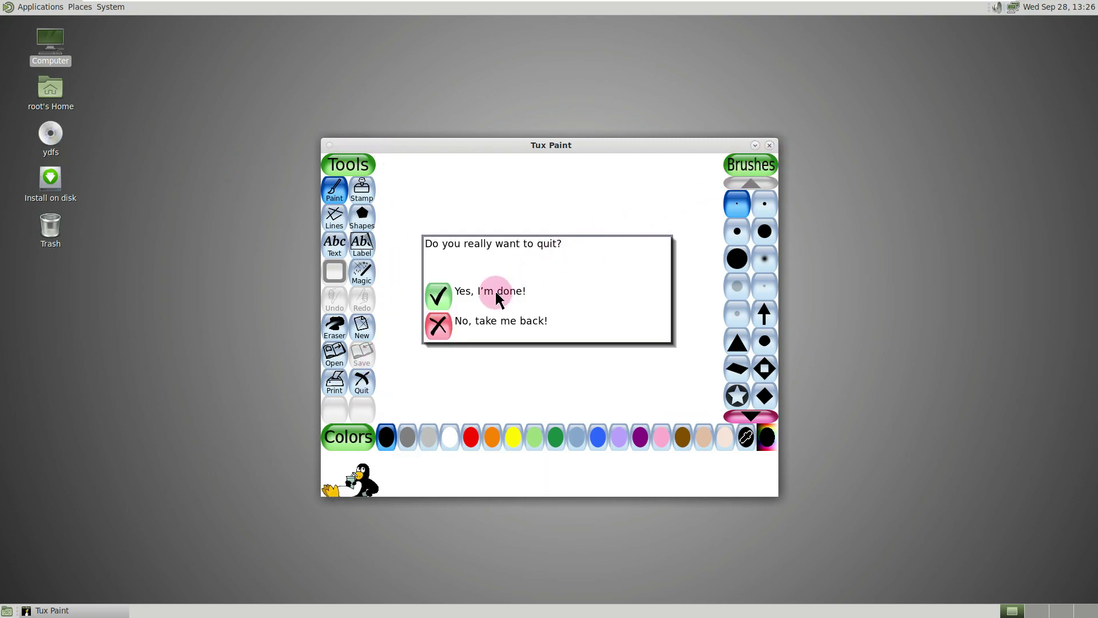
click(439, 294)
- Look at the Wine and System Tools applications, open MATE Disk Image Mounter and cancel the image selection
click(46, 20)
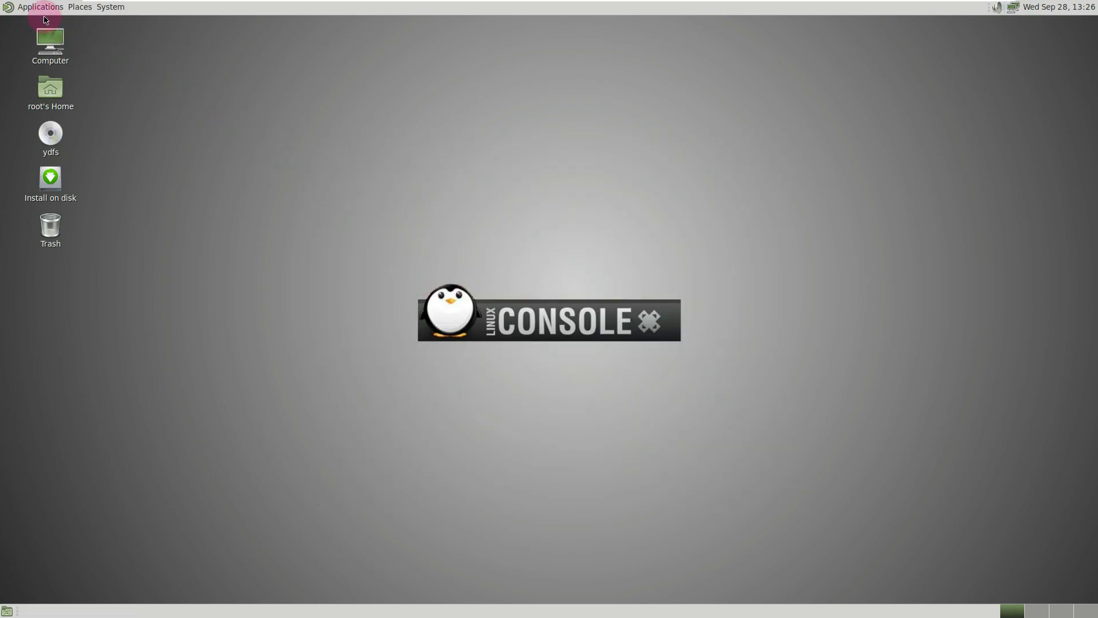
click(44, 8)
mouse_move(95, 211)
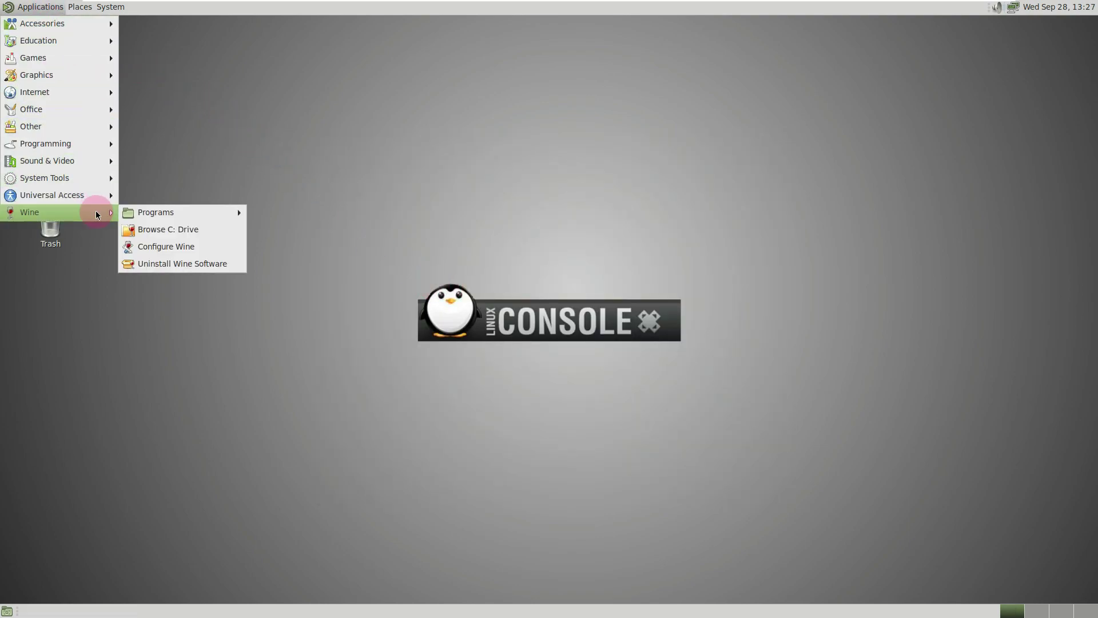
mouse_move(175, 214)
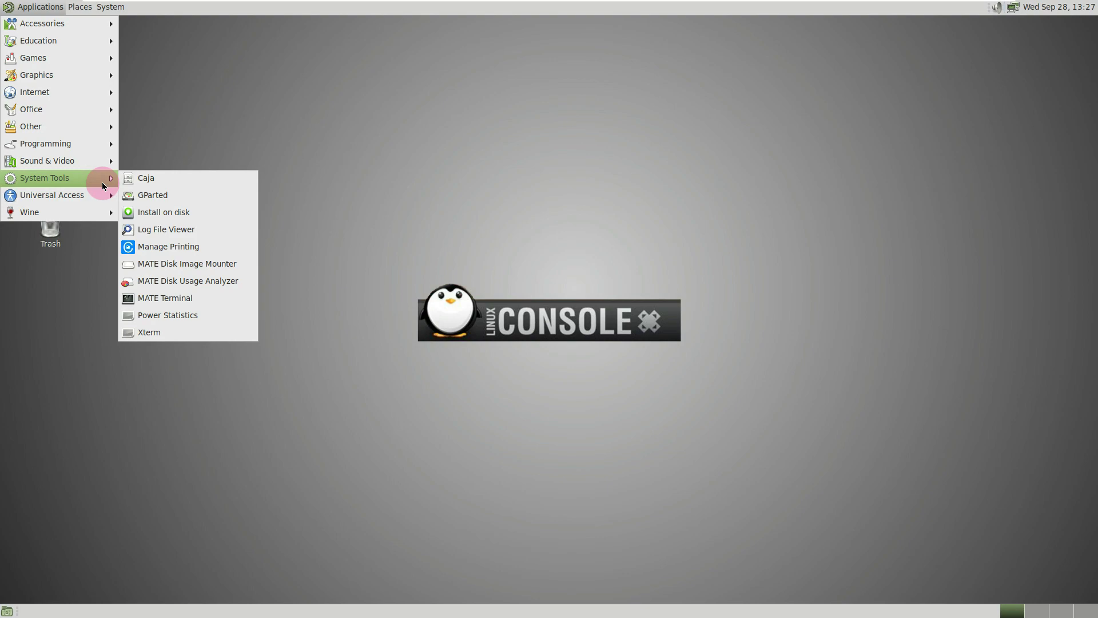
click(232, 257)
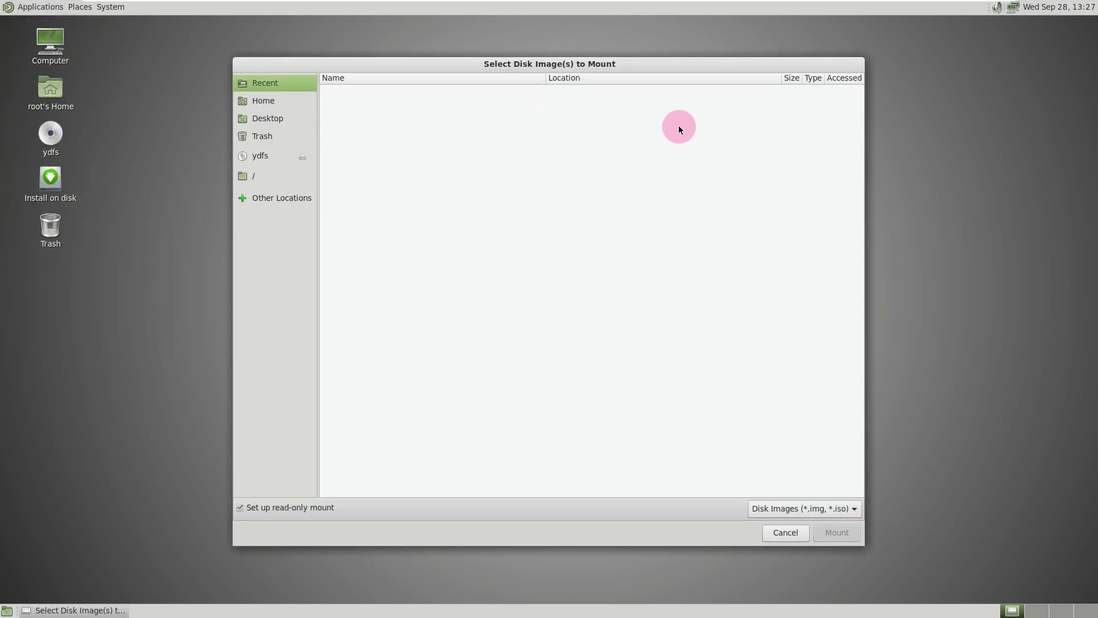
click(783, 532)
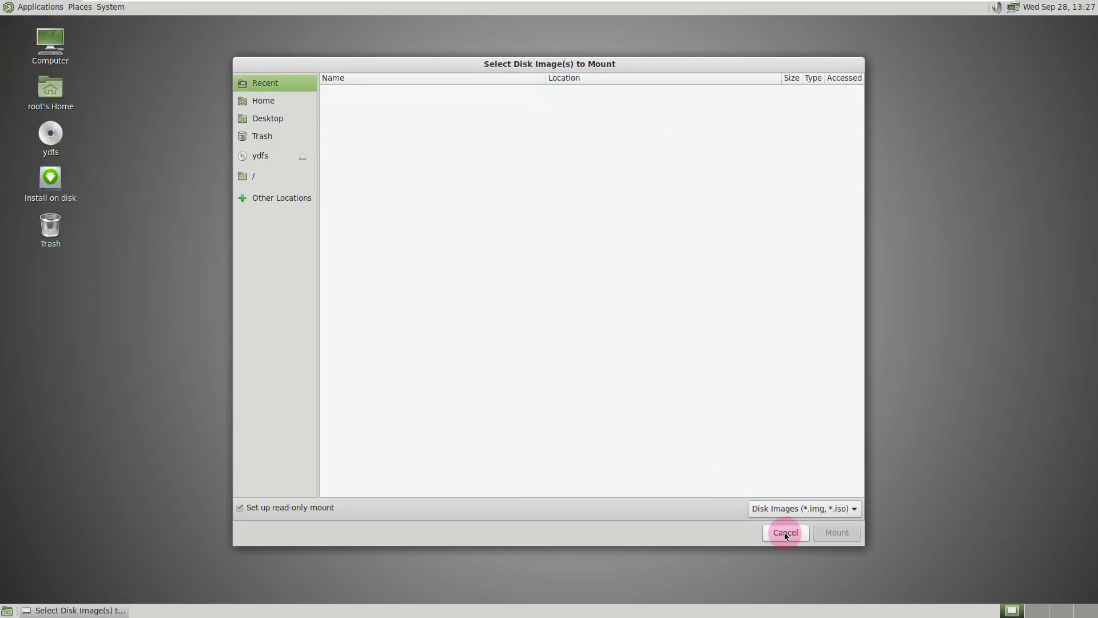
- Launch Brasero and VLC media player from the Sound & Video applications
click(32, 6)
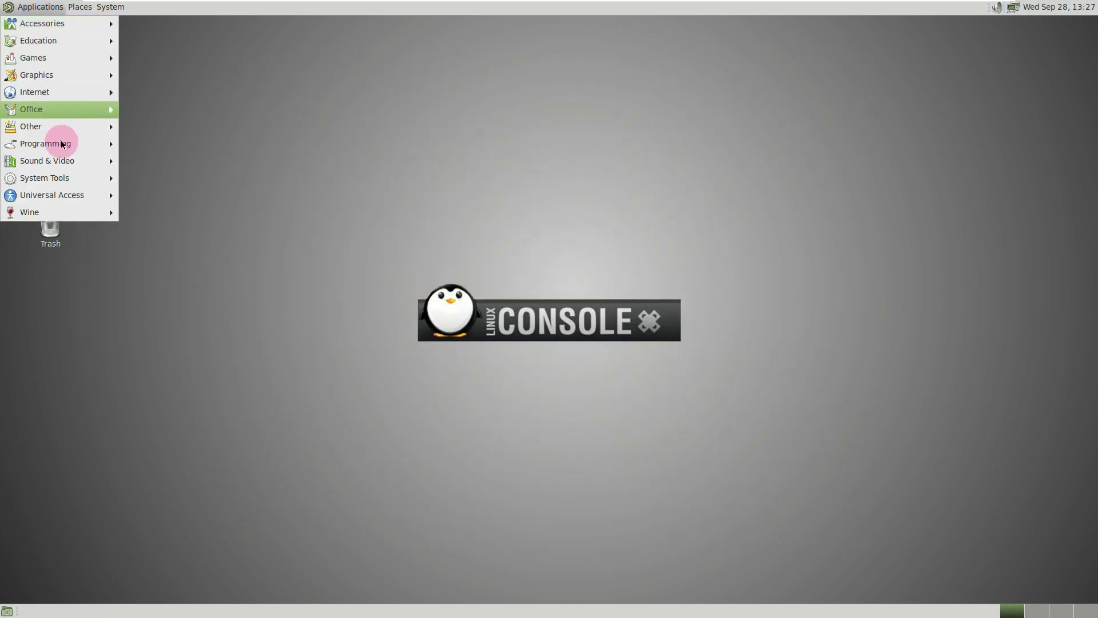
mouse_move(62, 155)
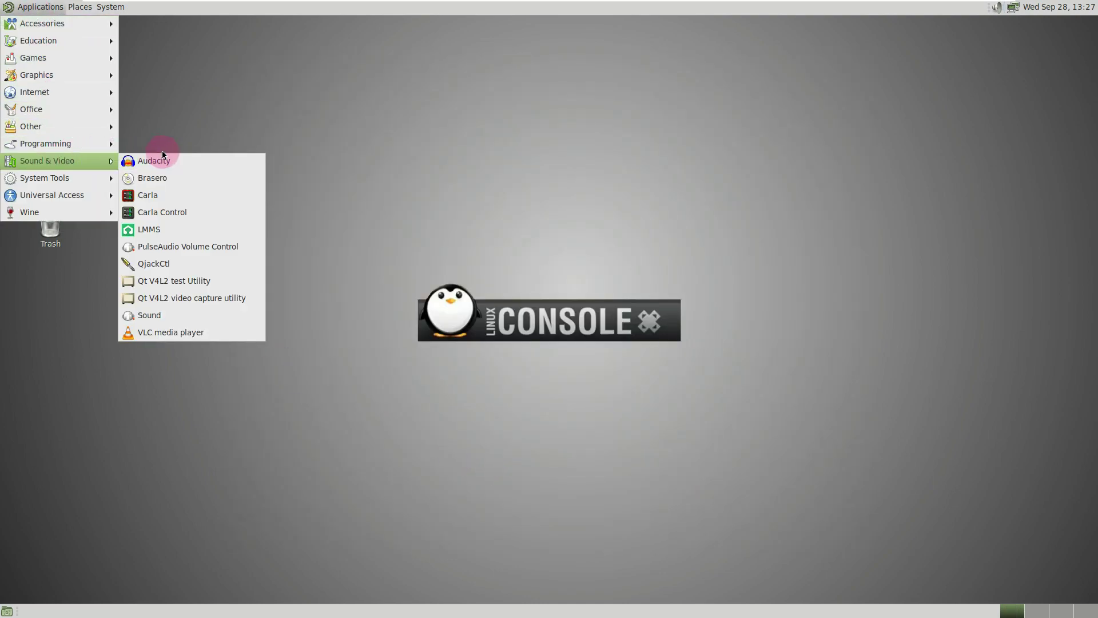
click(174, 180)
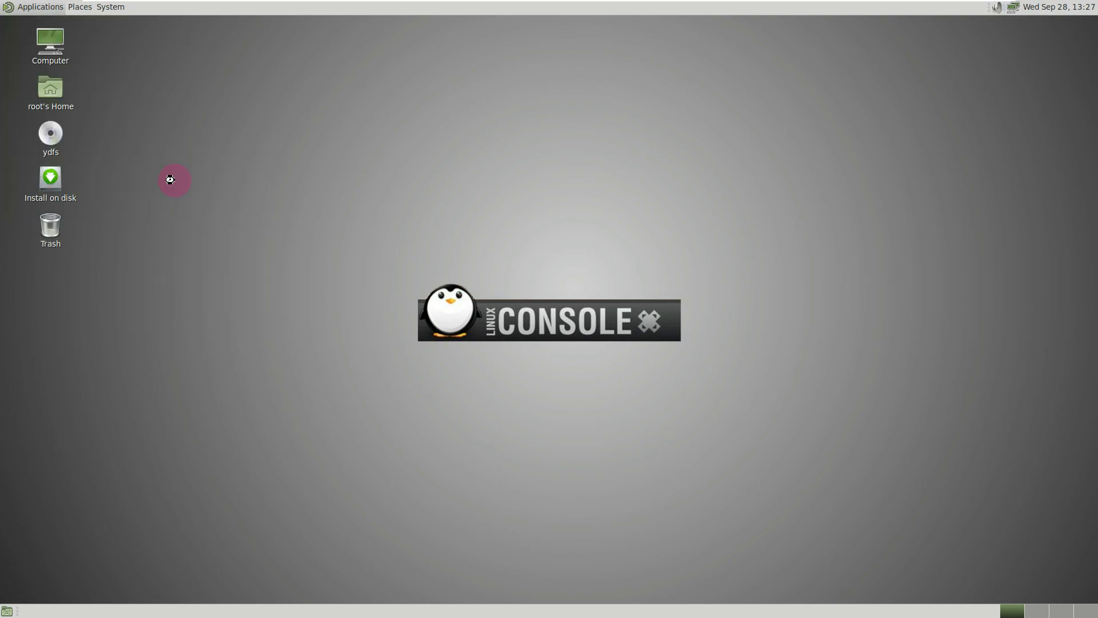
click(23, 6)
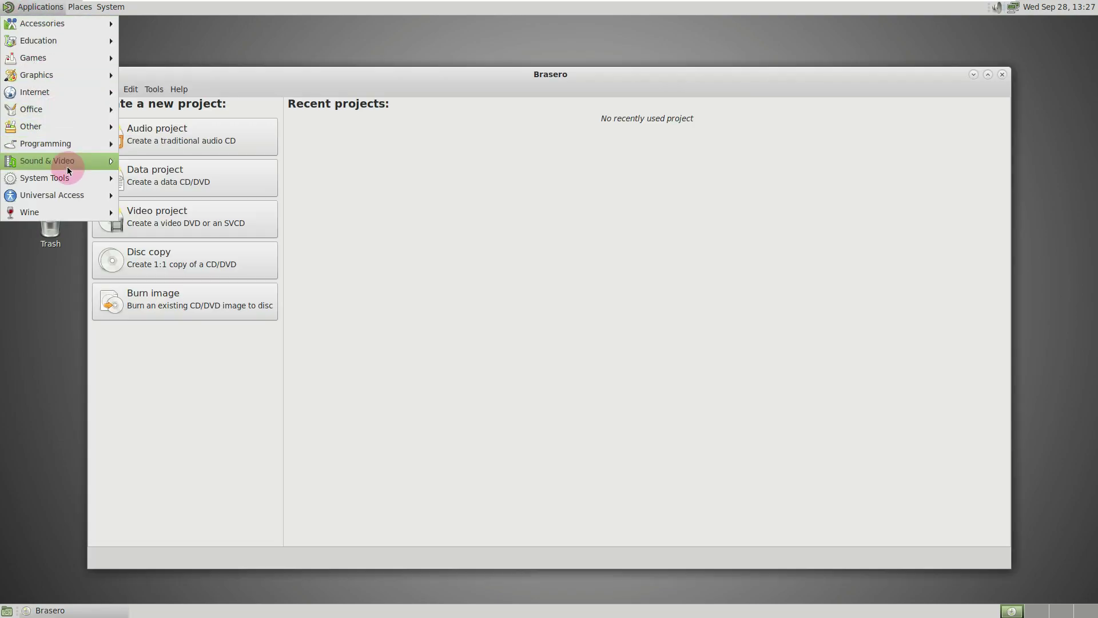
mouse_move(67, 167)
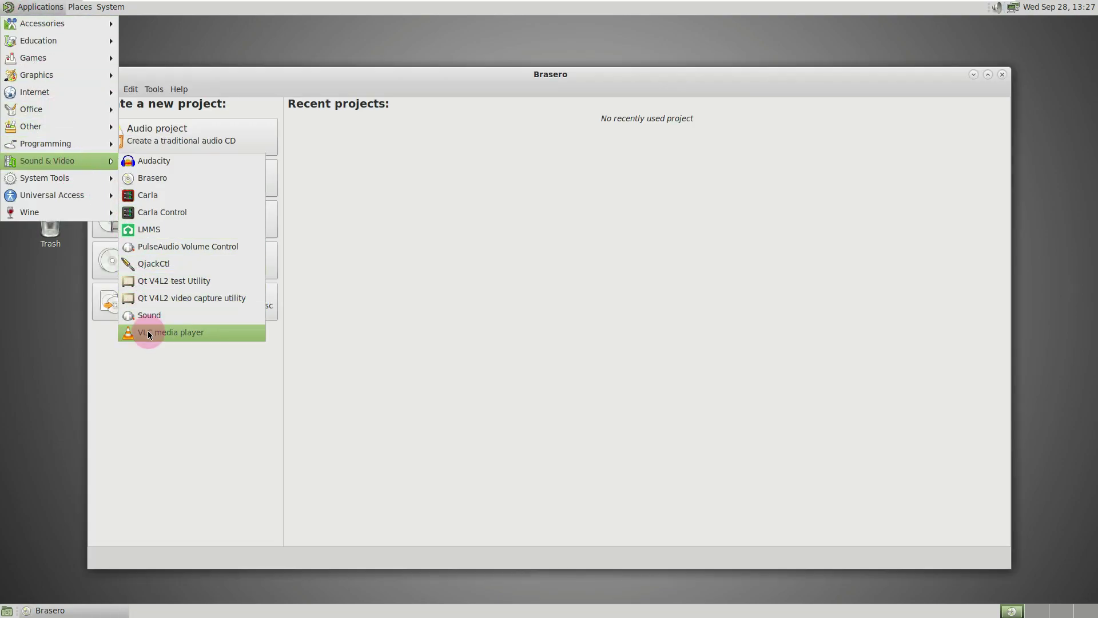
- View the About information for Brasero and close the Brasero window
click(200, 94)
click(190, 89)
click(197, 121)
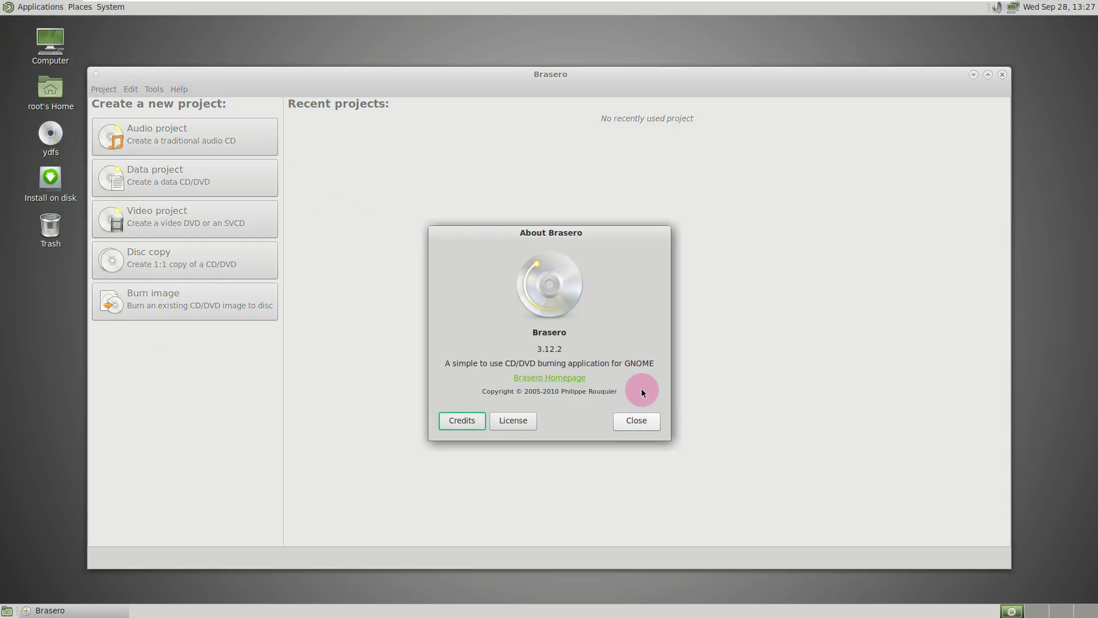
click(1002, 74)
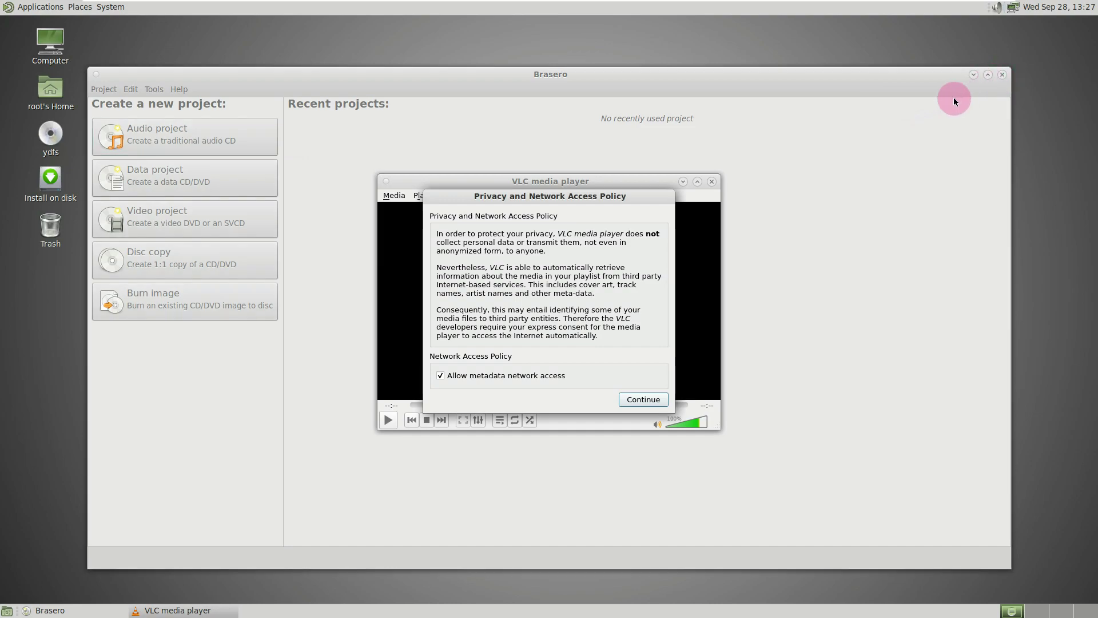
- Accept VLC's network access policy with metadata access allowed, view its About information and close the player
click(643, 399)
click(610, 195)
click(620, 228)
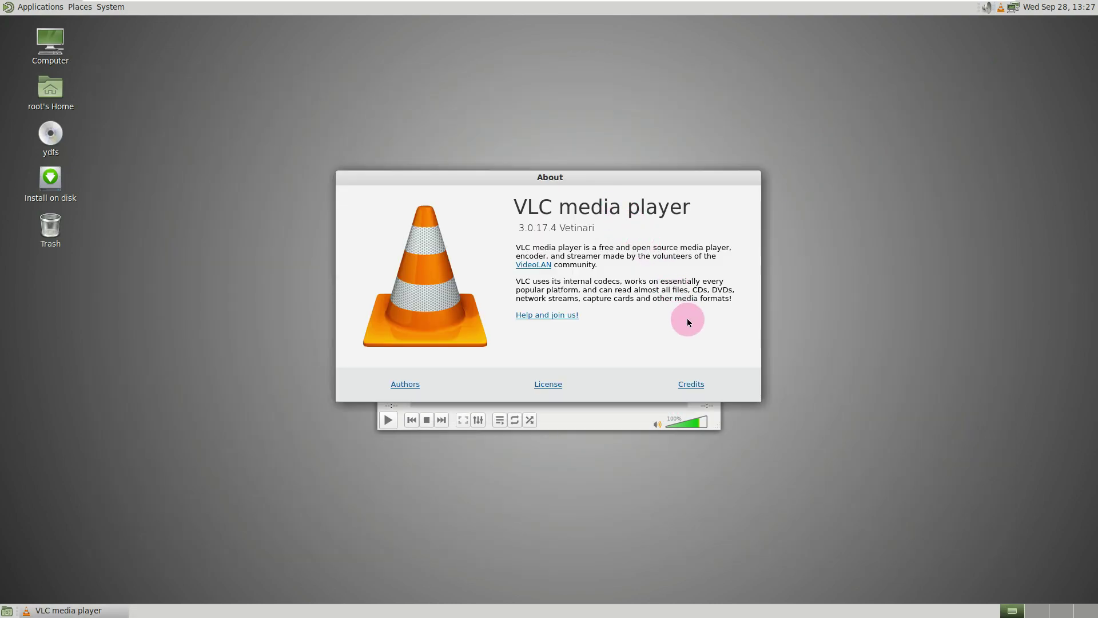
right_click(513, 177)
click(551, 341)
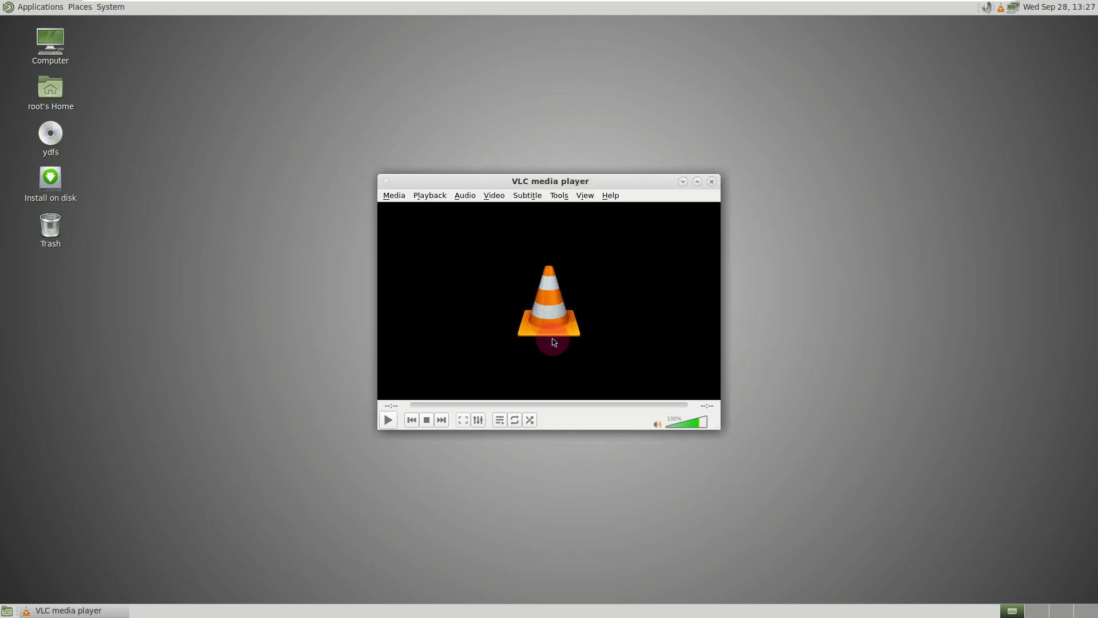
click(712, 181)
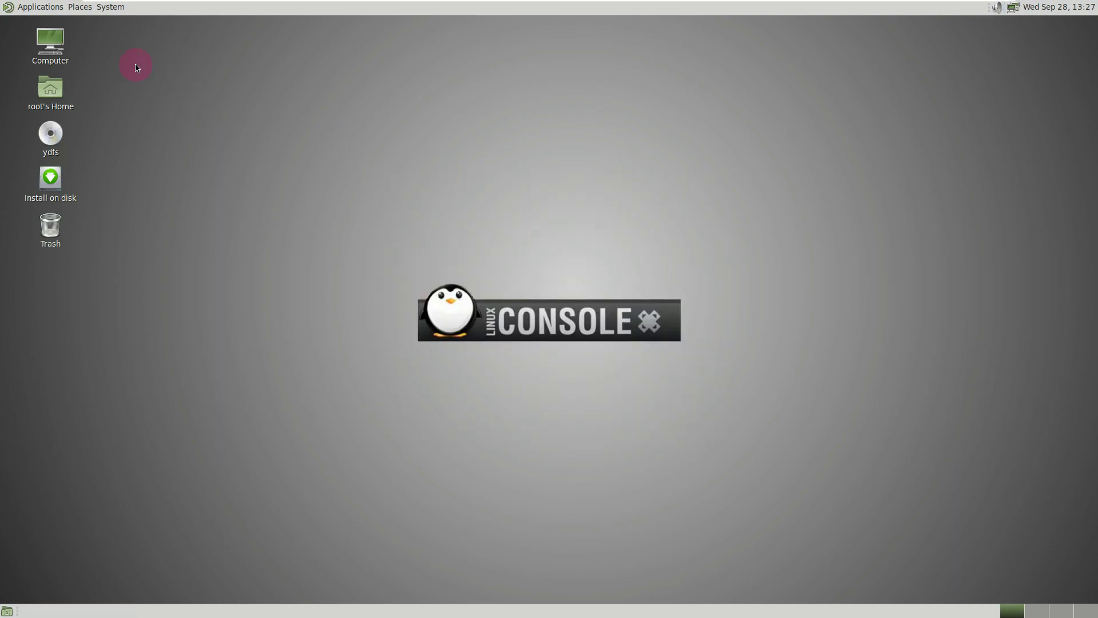
- Launch GNU Image Manipulation Program from the Graphics applications and look through the other application categories while it loads
click(42, 7)
mouse_move(75, 166)
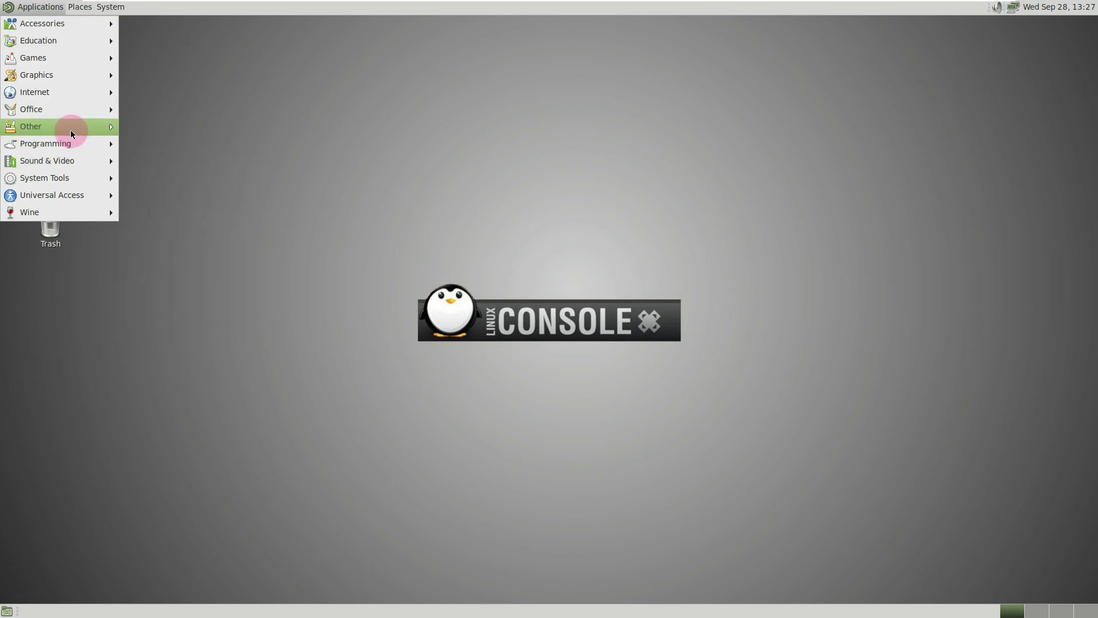
mouse_move(70, 129)
mouse_move(74, 108)
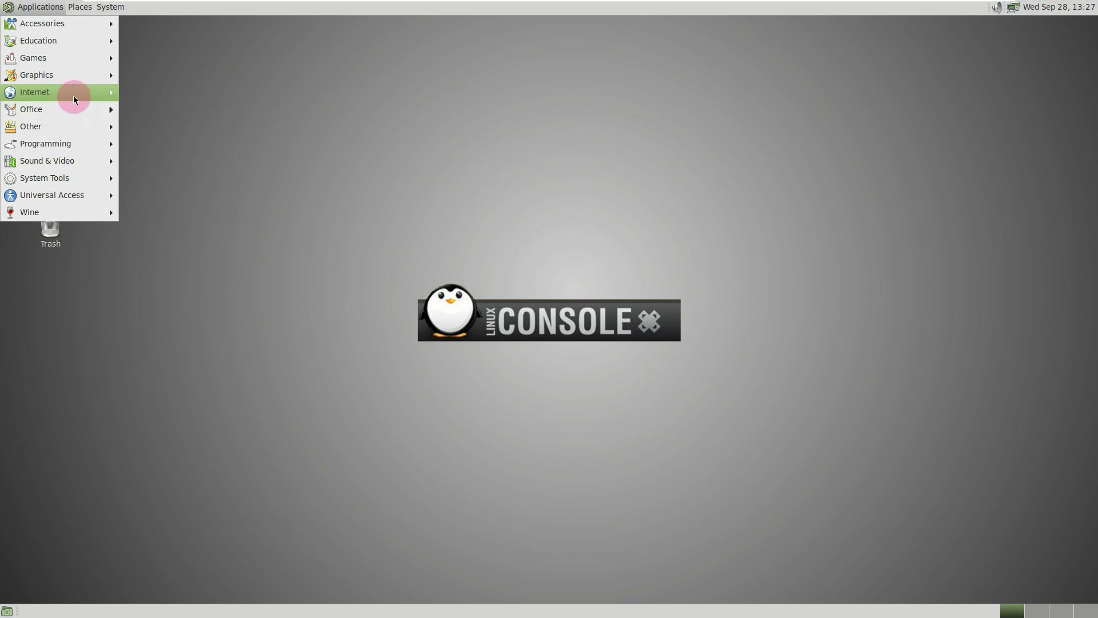
mouse_move(105, 71)
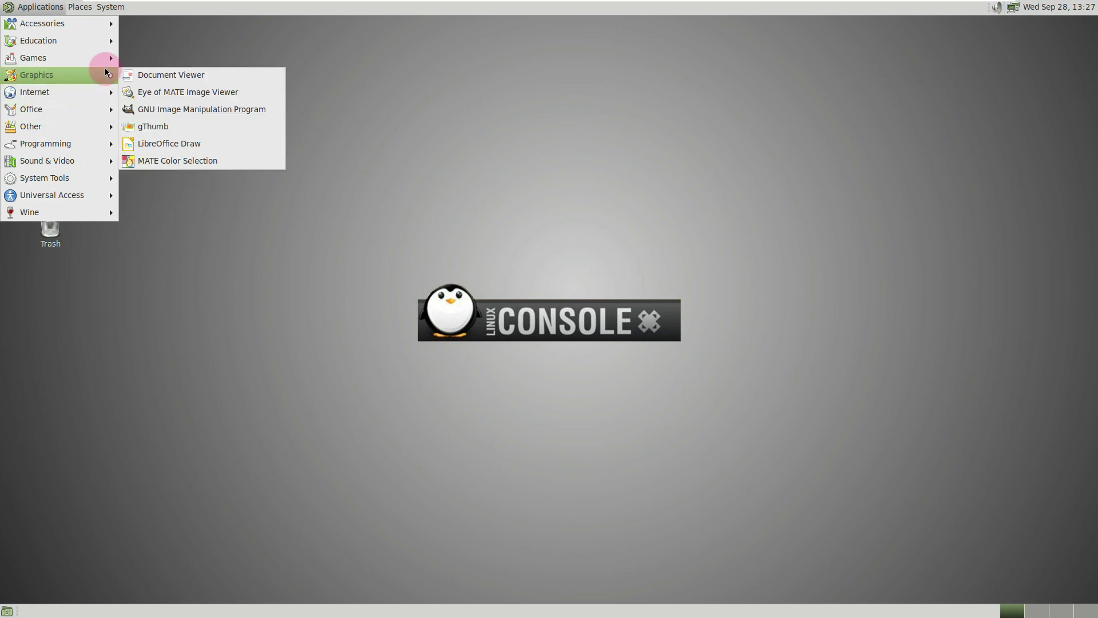
click(175, 107)
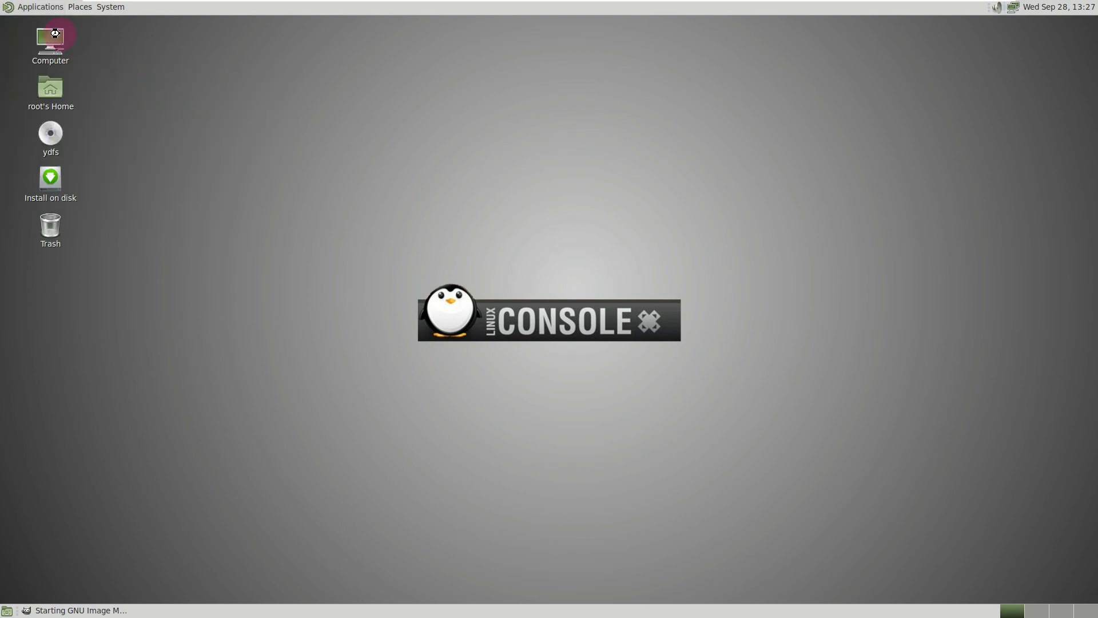
click(43, 10)
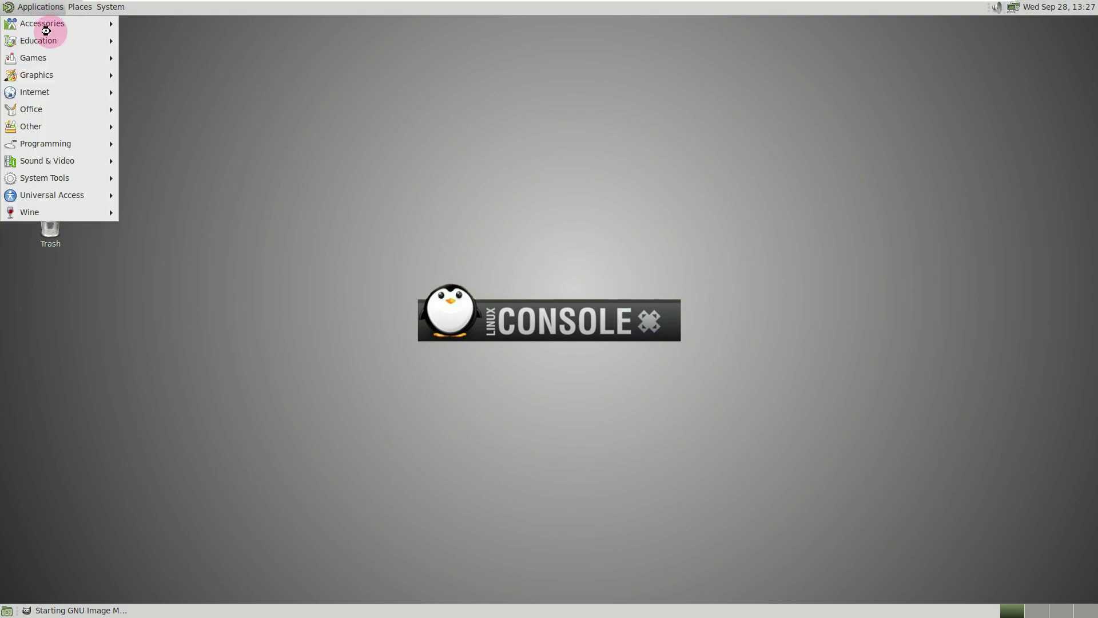
mouse_move(57, 77)
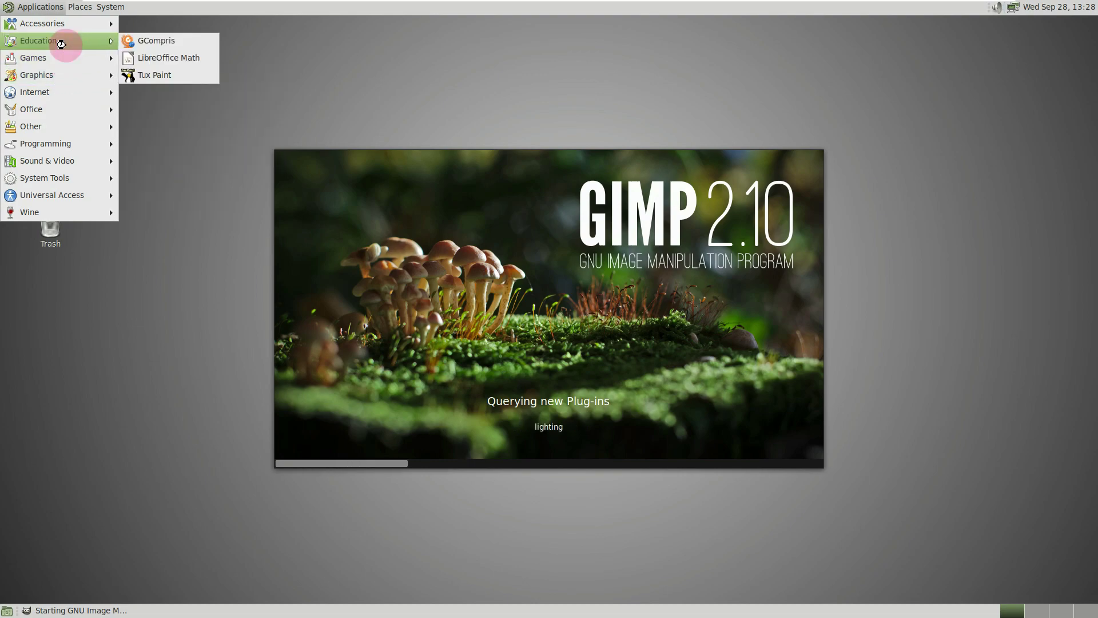
mouse_move(62, 24)
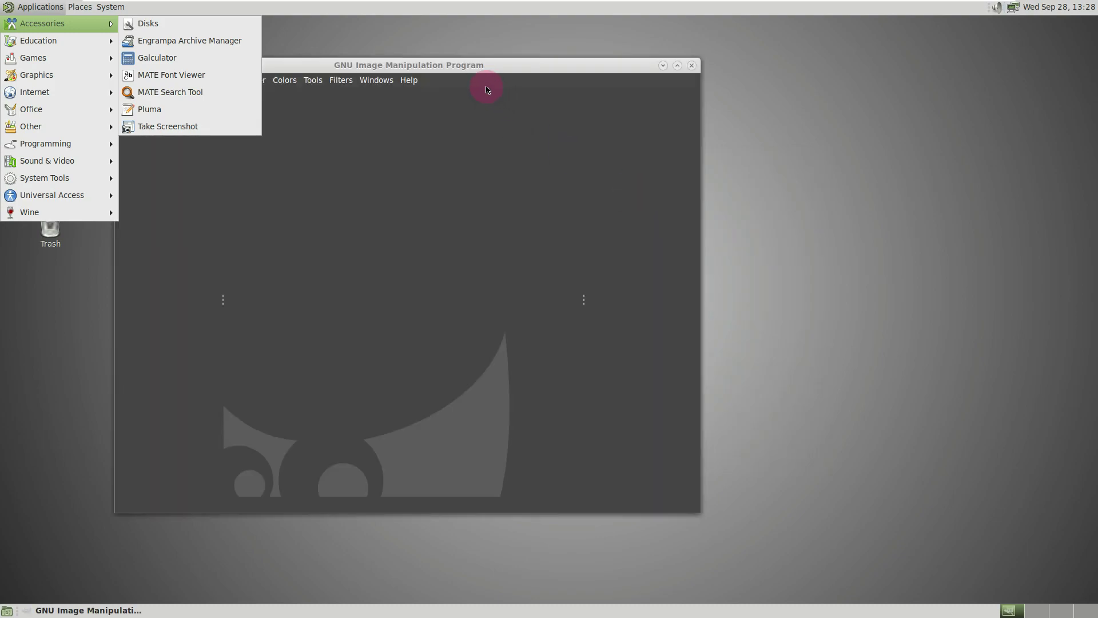
- View the About information for GIMP, dismiss it and close the GIMP window
click(409, 78)
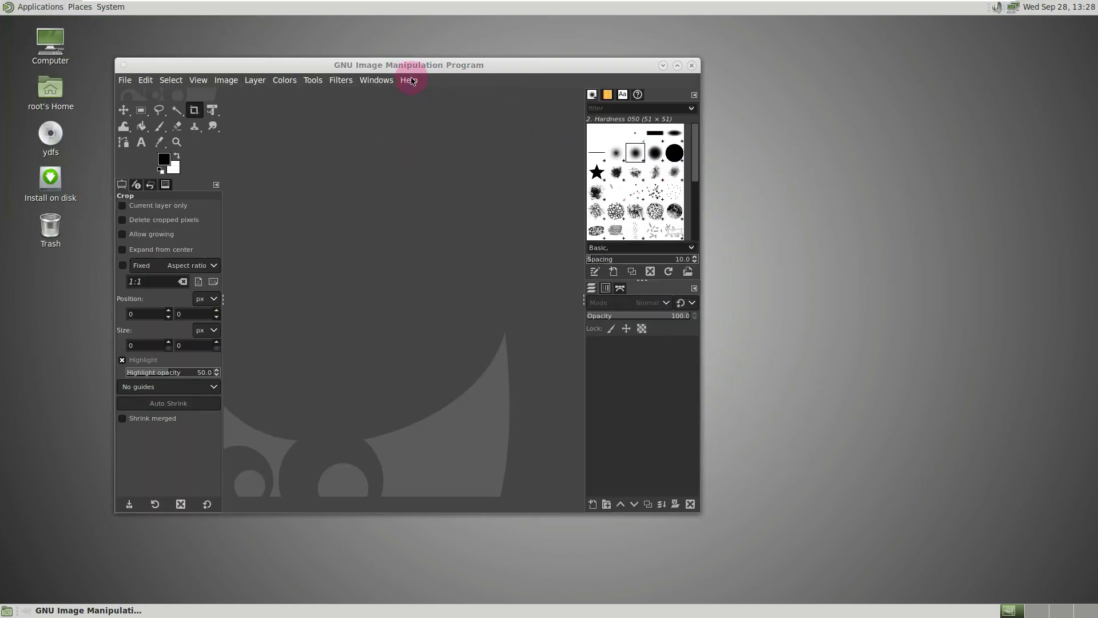
click(409, 81)
mouse_move(461, 258)
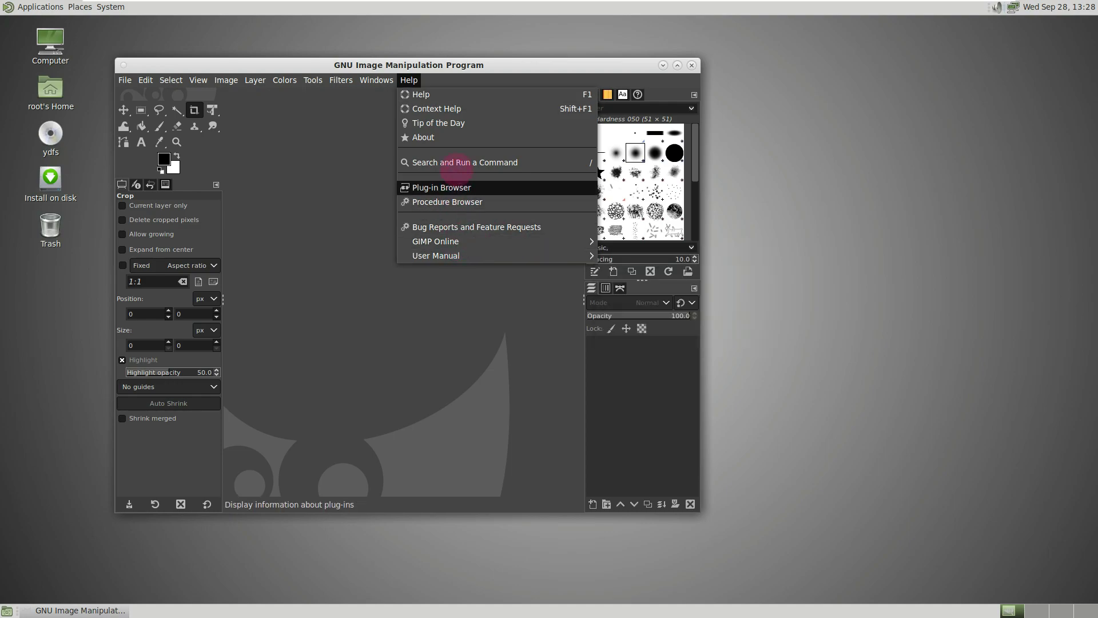
click(454, 138)
drag(602, 301, 511, 300)
click(648, 204)
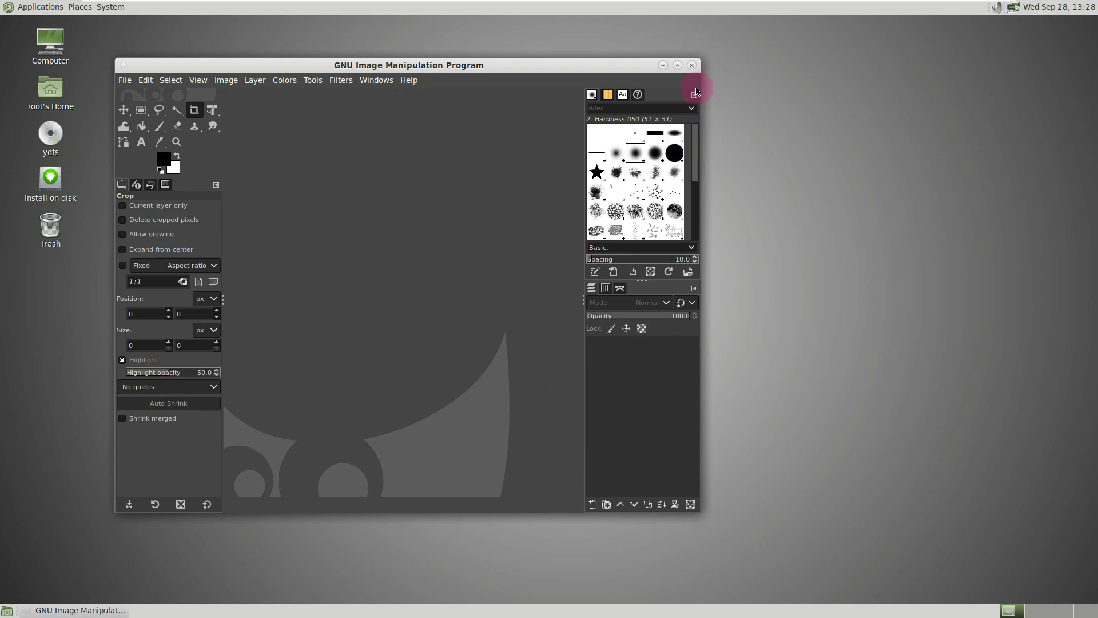
click(692, 65)
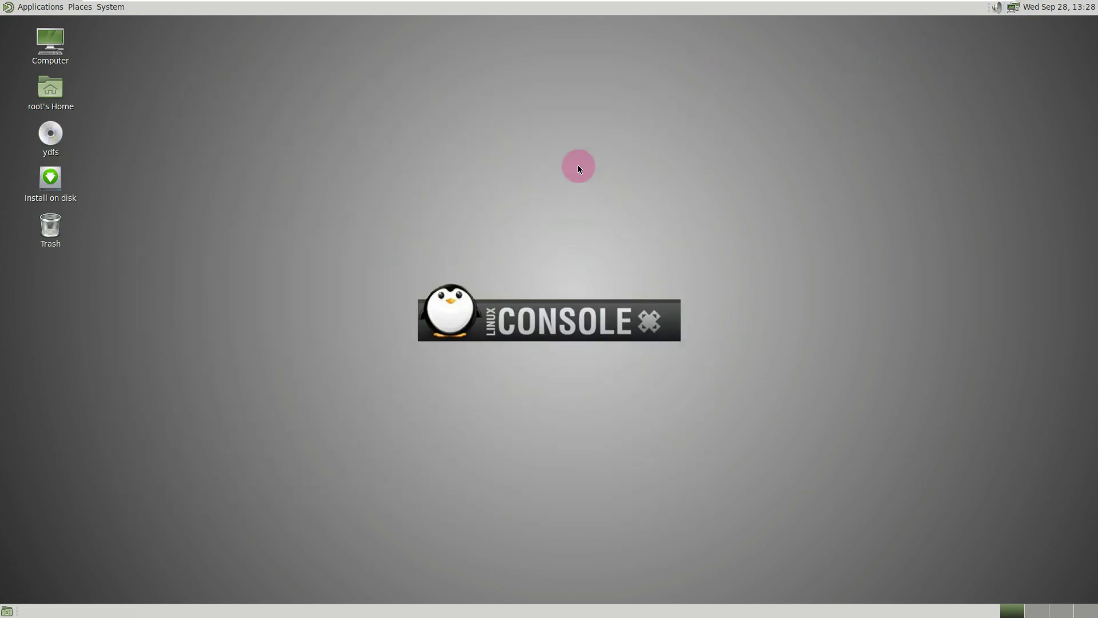
- Open the package manager source setup from the Other preferences and cancel the choice of packages source
click(40, 7)
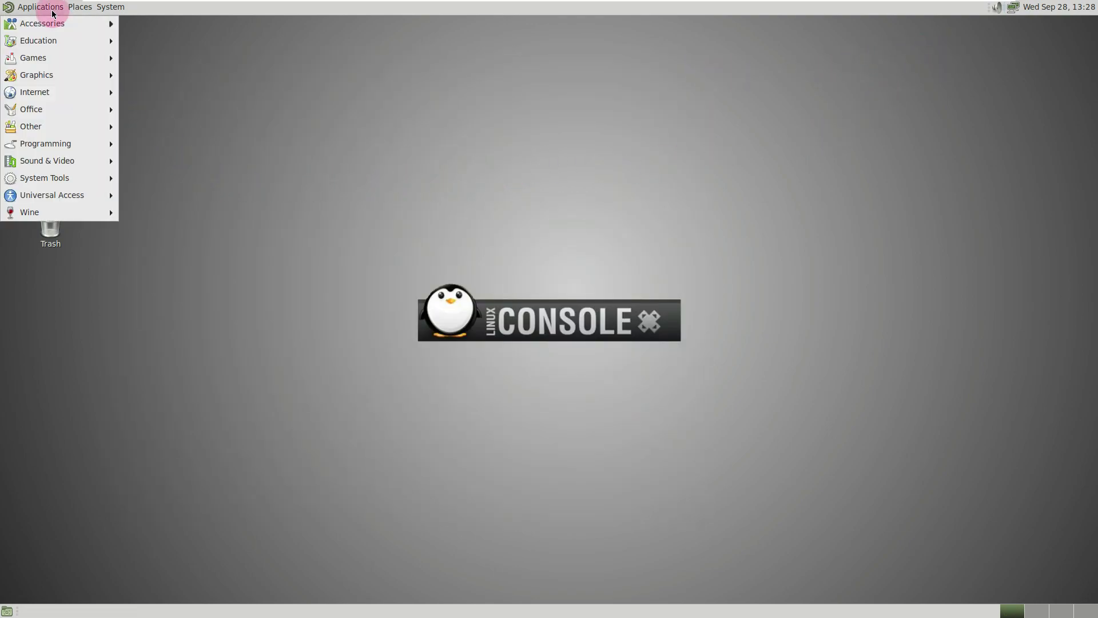
mouse_move(103, 7)
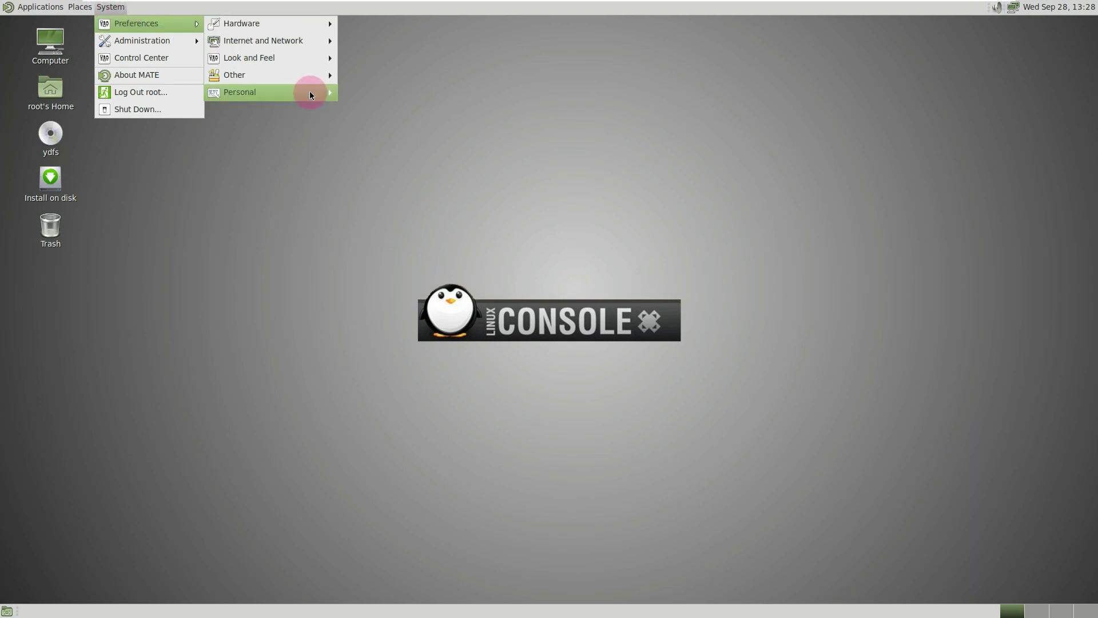
mouse_move(310, 93)
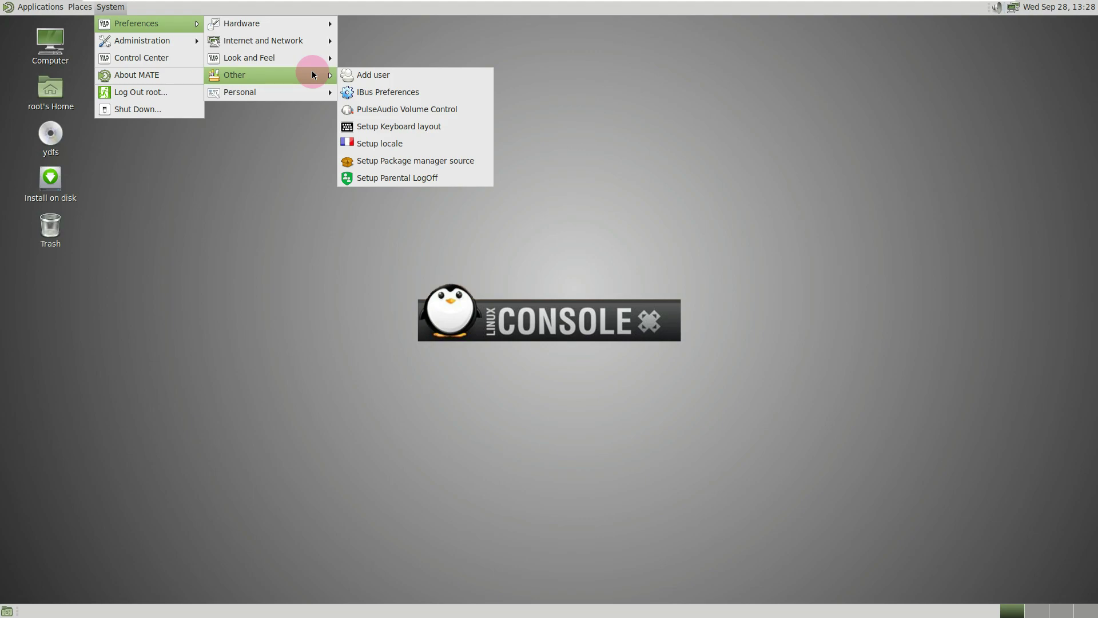
click(409, 162)
key(Down)
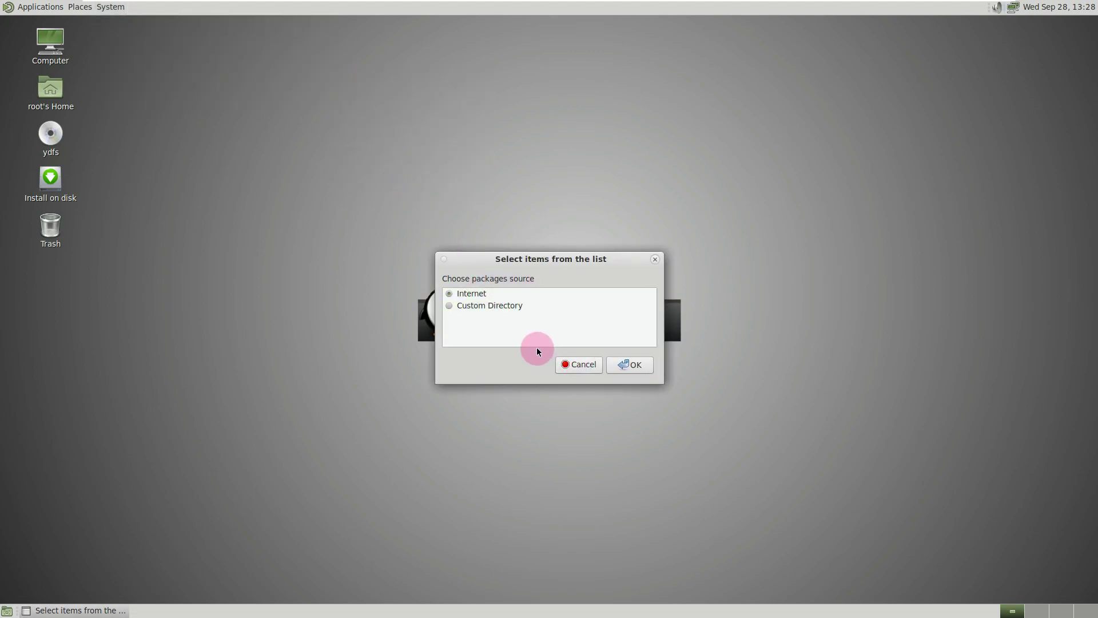
click(580, 364)
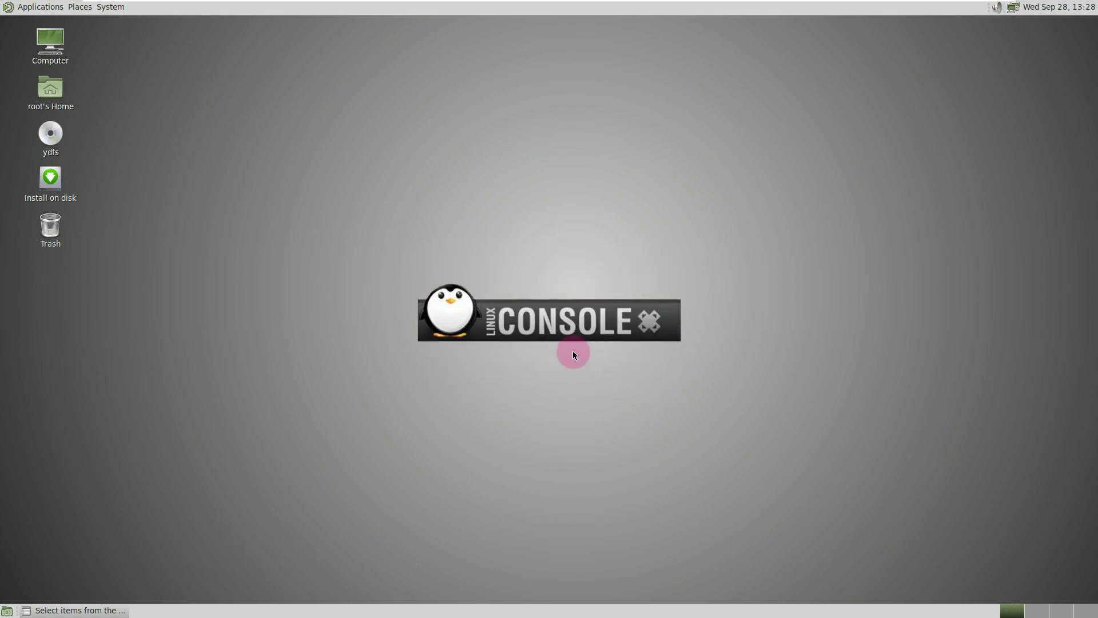
- Look through the system's Preferences and Administration categories and open the Control Center
click(110, 6)
mouse_move(125, 25)
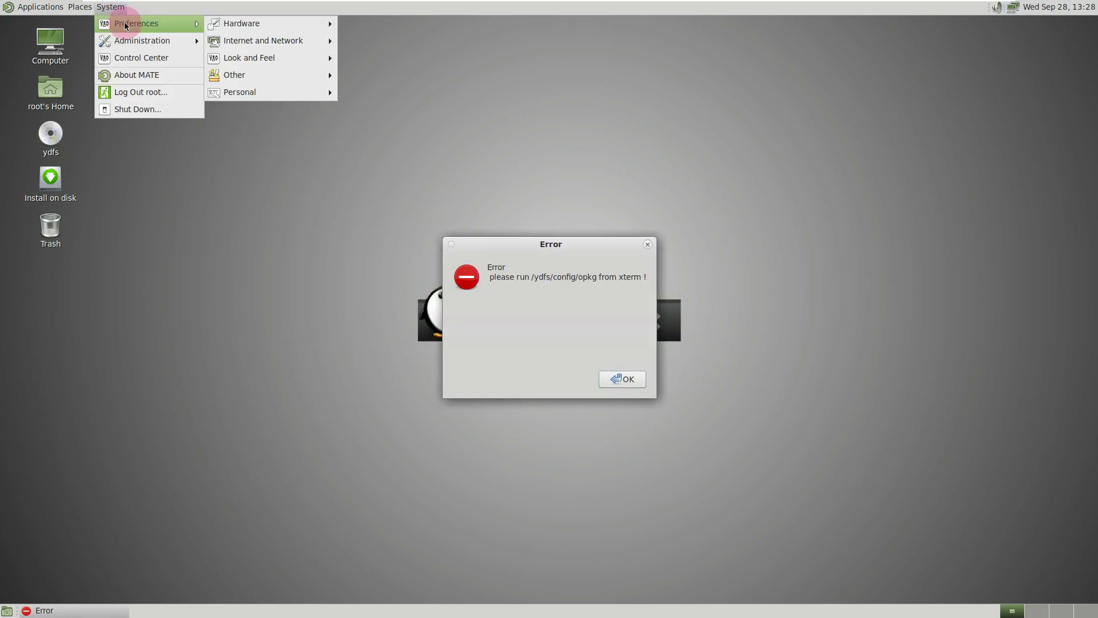
mouse_move(241, 26)
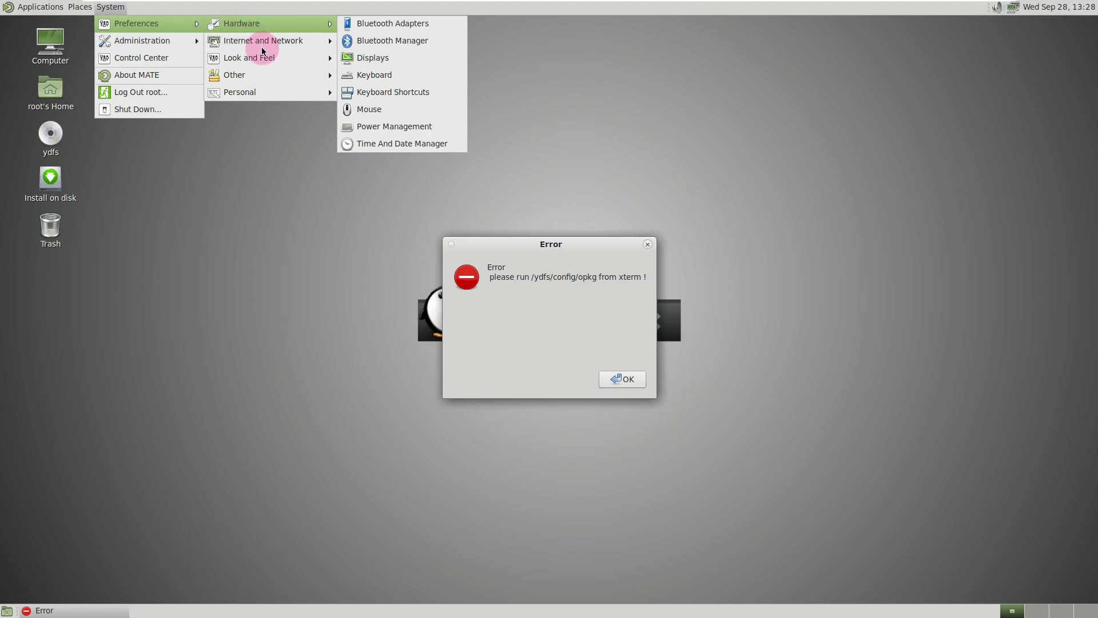
mouse_move(268, 62)
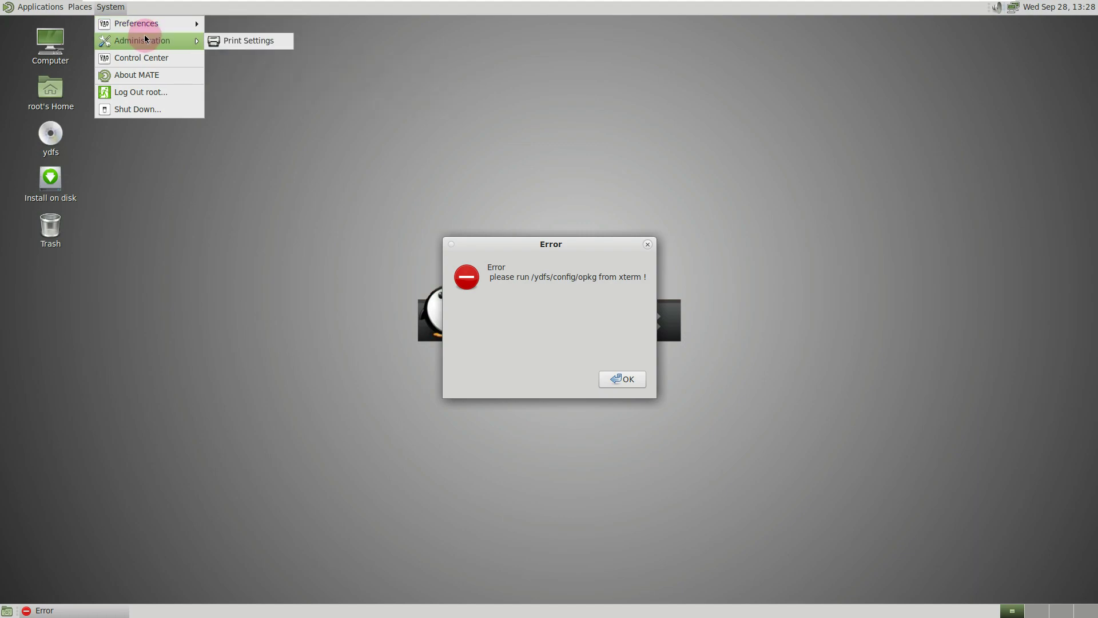
click(149, 53)
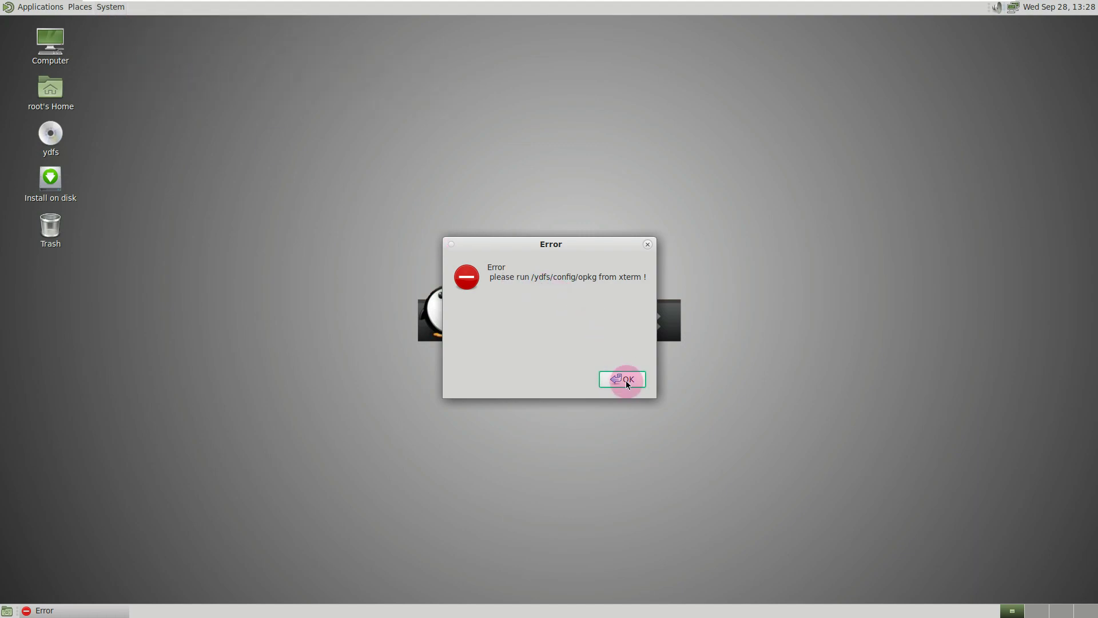
- Look through the Control Center's settings groups, then close it and the package source error dialog
scroll(493, 246, down, 1)
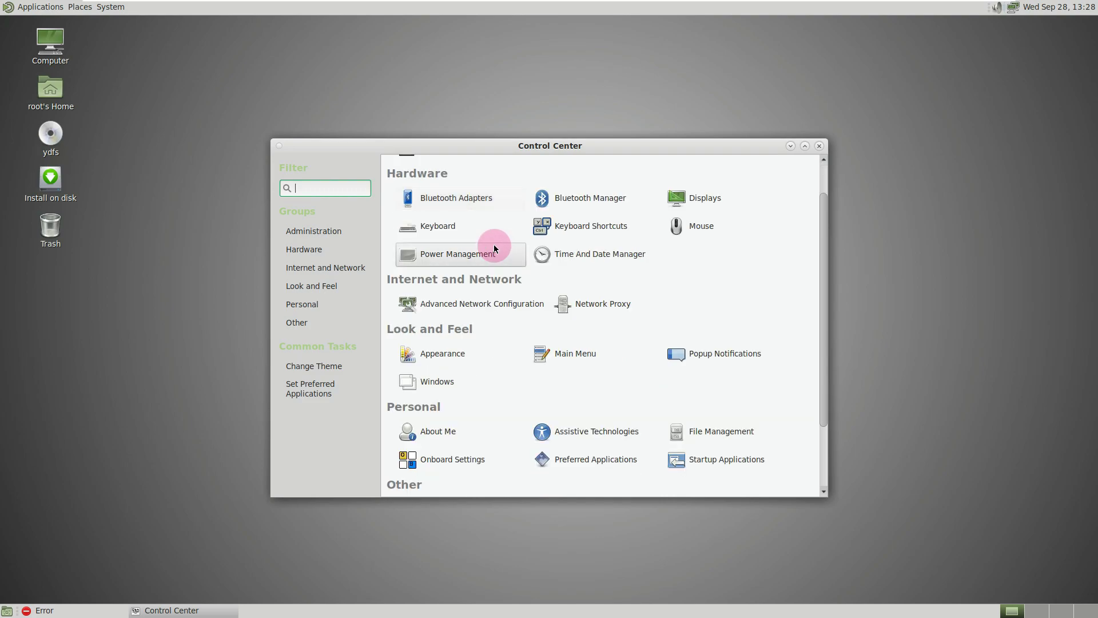
scroll(495, 247, down, 2)
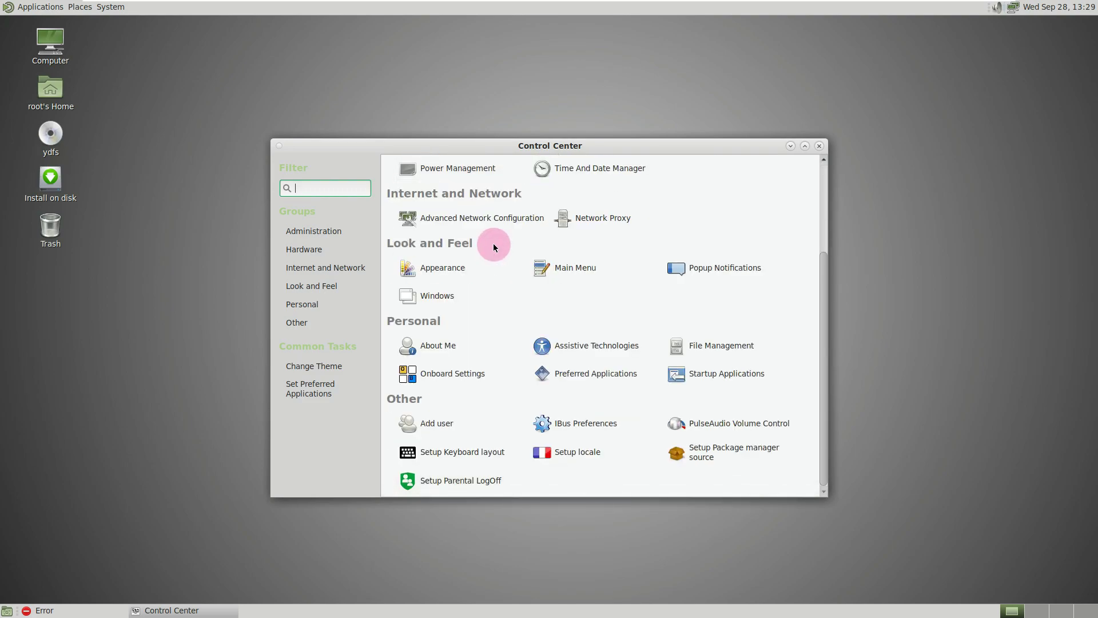
scroll(493, 242, up, 3)
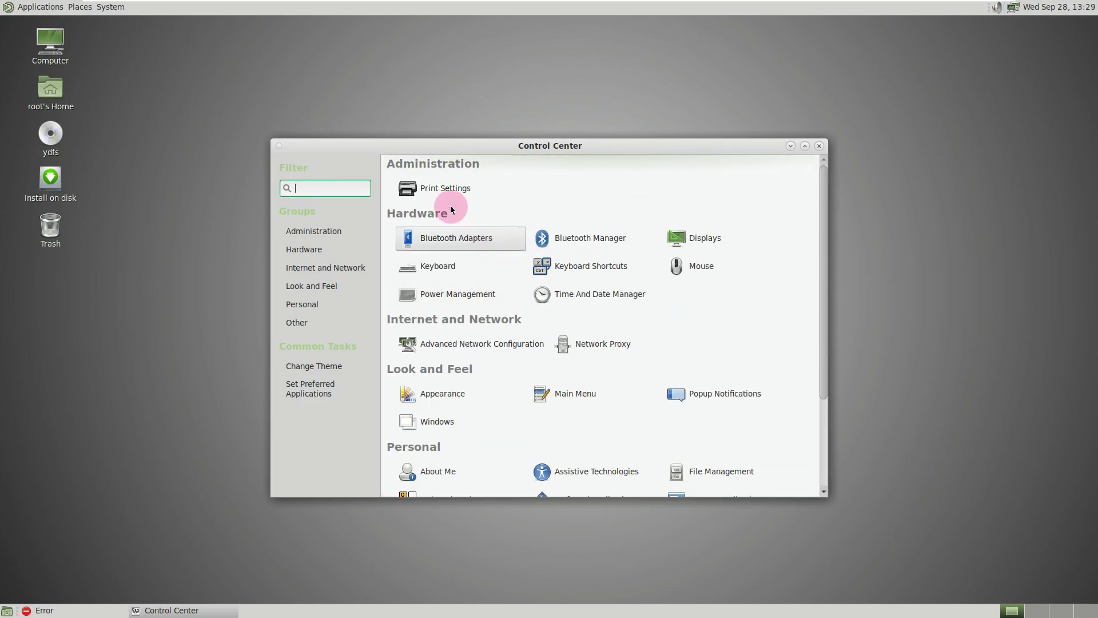
click(280, 146)
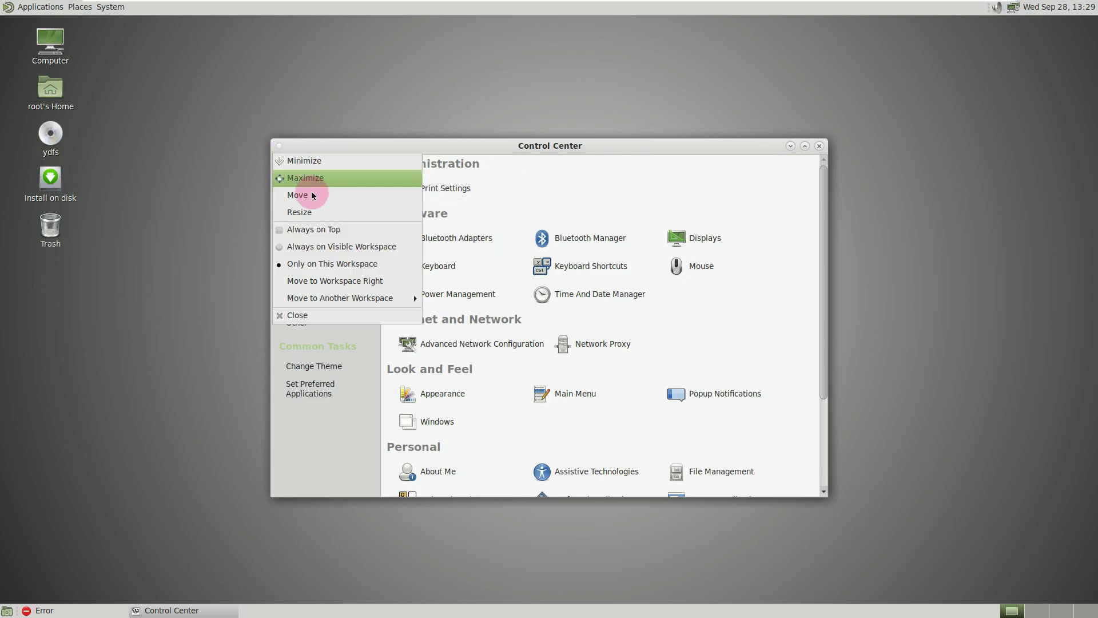
click(317, 314)
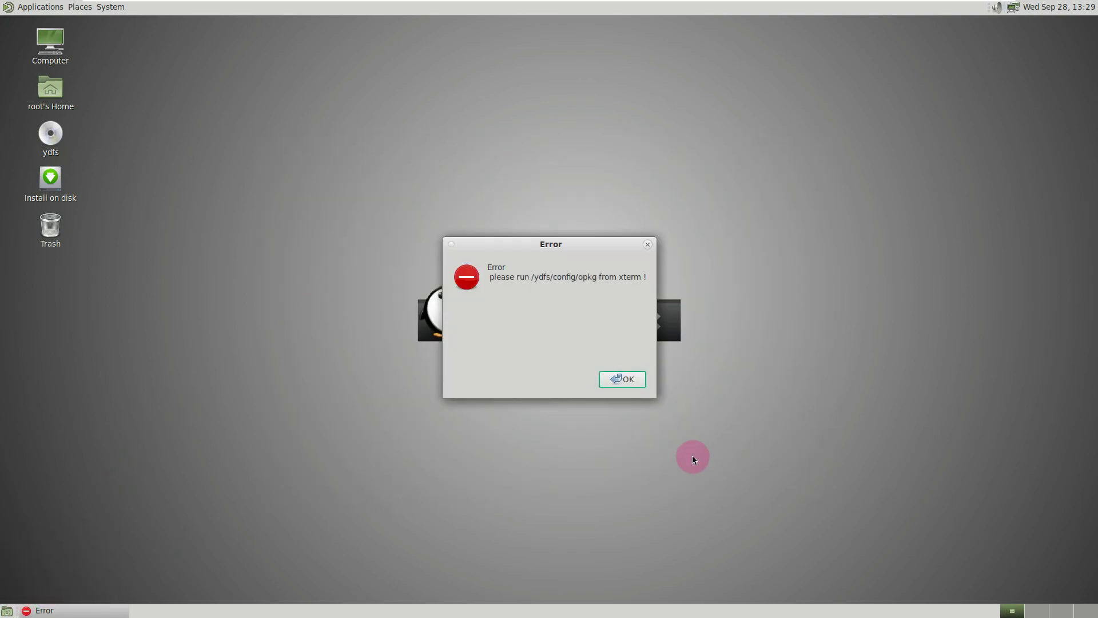
click(627, 381)
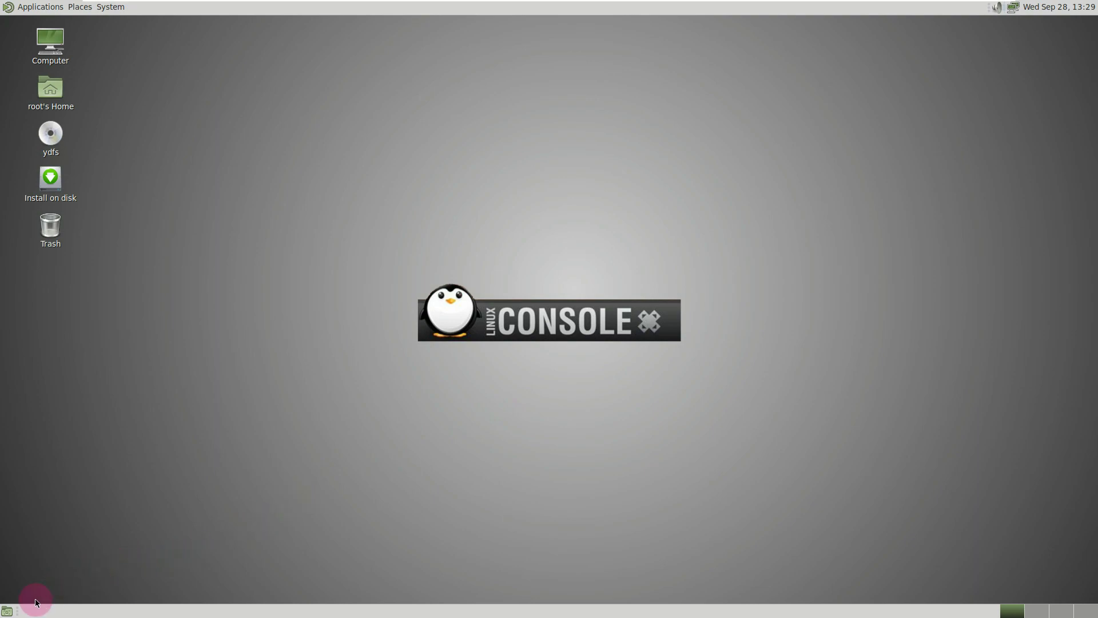
- Shut down the LinuxConsole live system
click(12, 7)
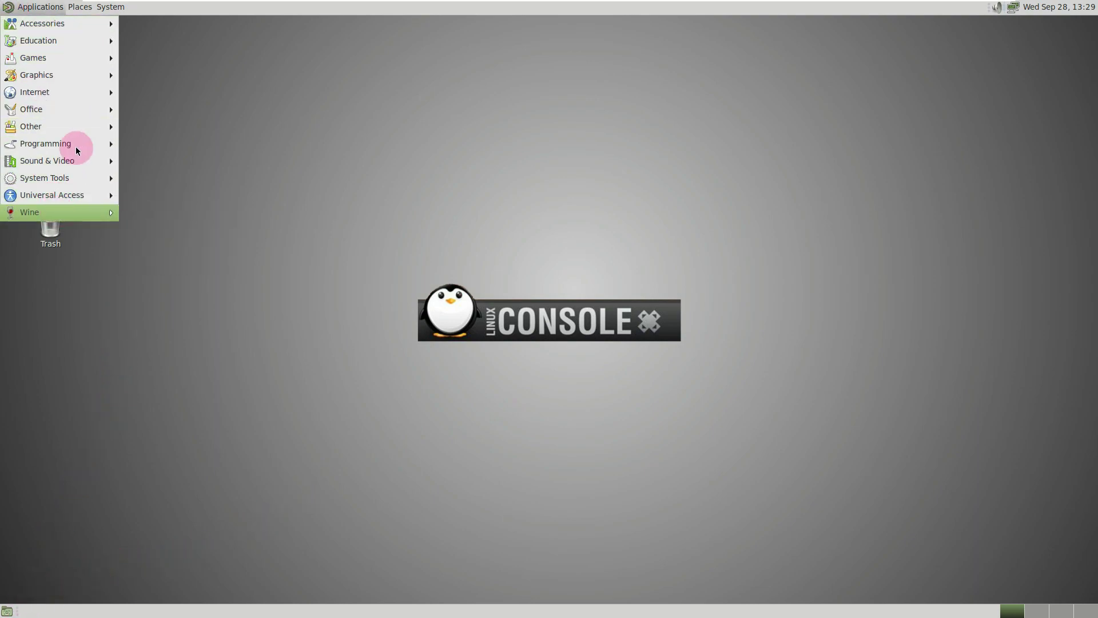
mouse_move(108, 8)
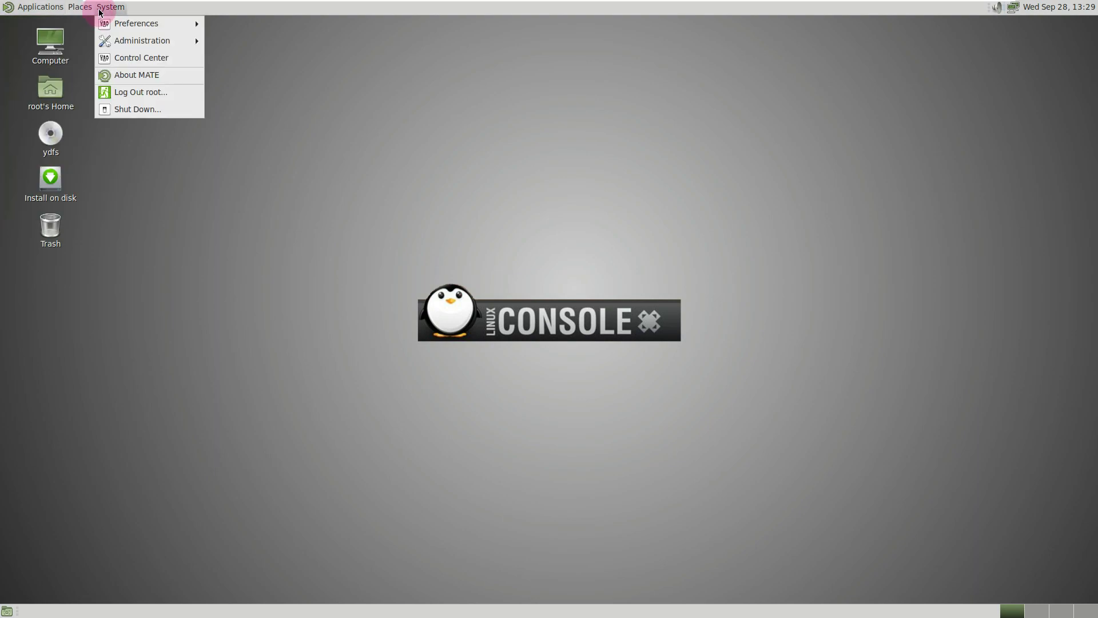
click(136, 110)
click(609, 361)
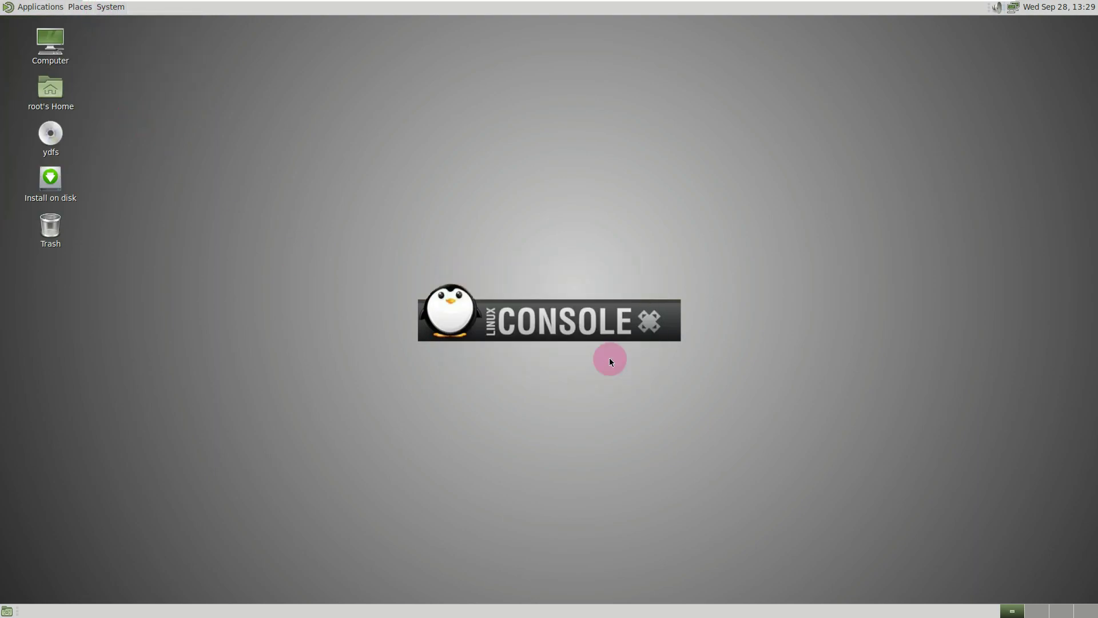